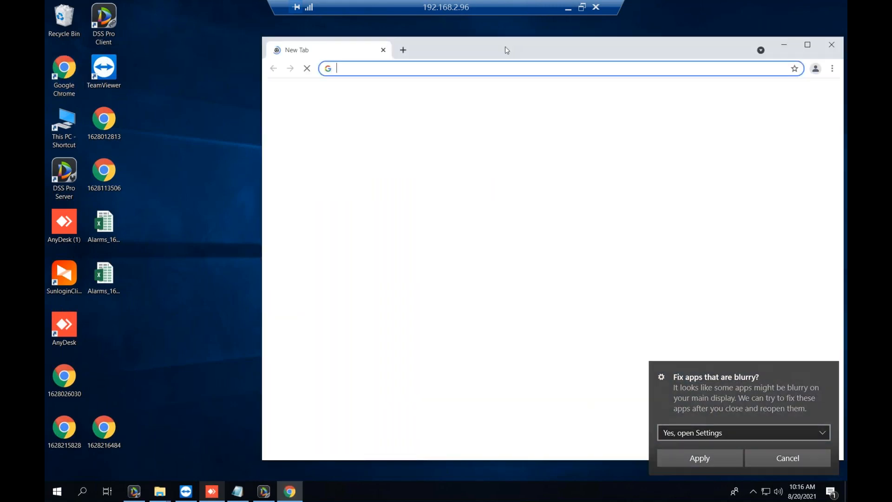
Maximize Chrome and open the local DSS Pro address 127.0.0.1, bypassing the certificate warning.
{"action": "double_click", "coordinate": [385, 58]}
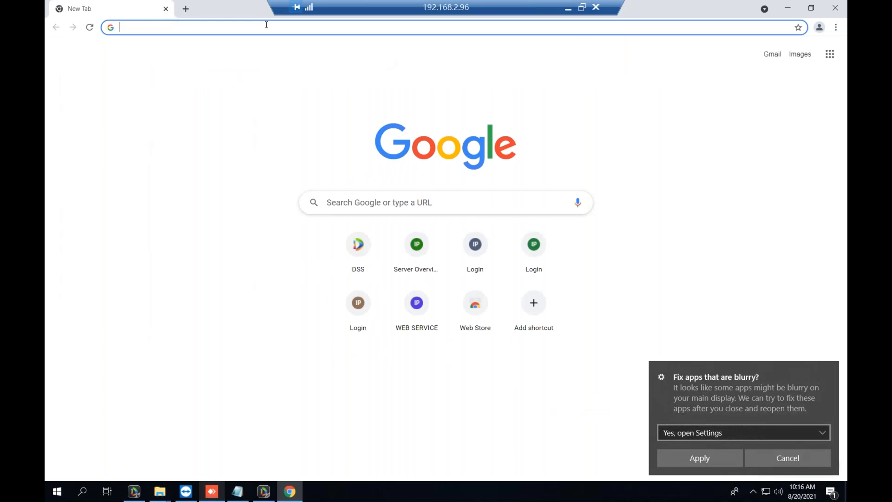
{"action": "type", "text": "127.0.0.1"}
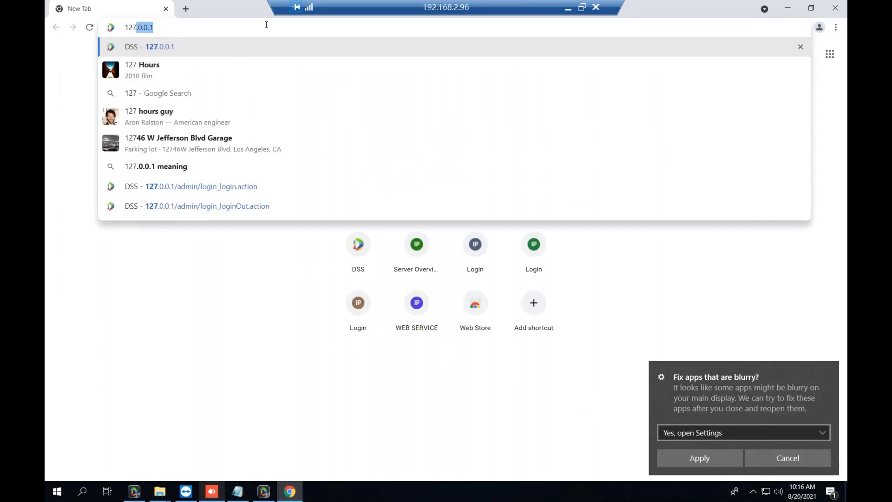
{"action": "key", "text": "Return"}
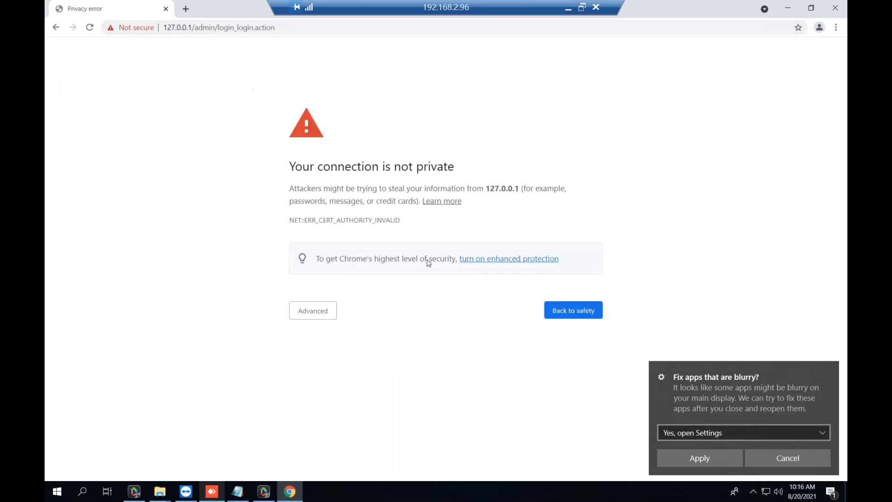
{"action": "left_click", "coordinate": [299, 316]}
{"action": "left_click", "coordinate": [314, 392]}
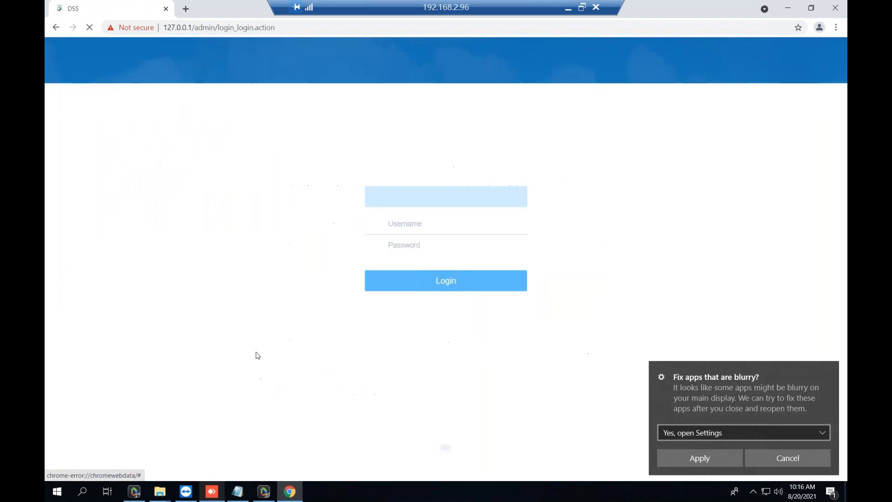
Log in as user 'system' with the administrator password.
{"action": "left_click", "coordinate": [464, 231]}
{"action": "type", "text": "system"}
{"action": "key", "text": "Tab"}
{"action": "type", "text": "a•••••••••••"}
{"action": "key", "text": "Return"}
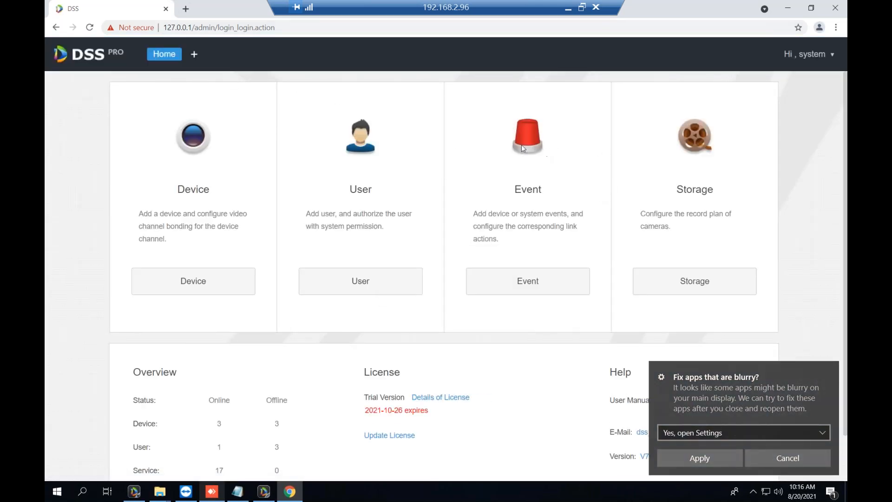
In a new workspace tab, find and open the System settings module.
{"action": "left_click", "coordinate": [194, 54]}
{"action": "scroll", "coordinate": [479, 270], "scroll_direction": "down", "scroll_amount": 3}
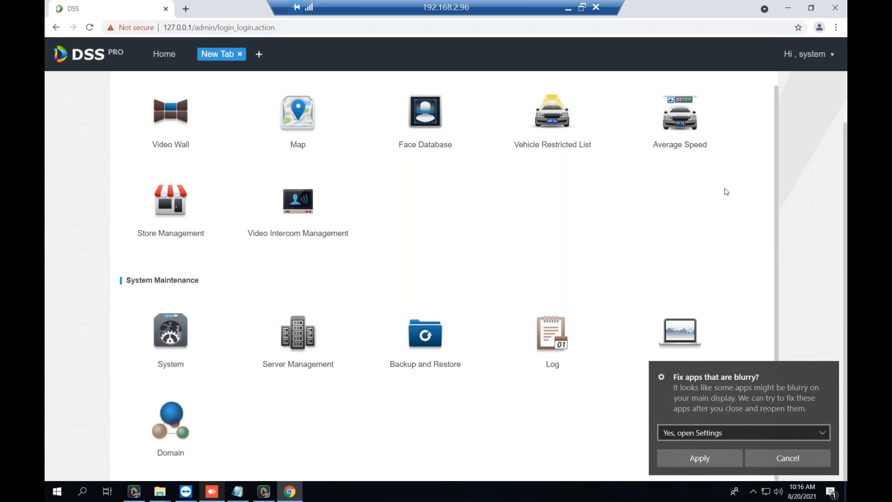
{"action": "scroll", "coordinate": [149, 273], "scroll_direction": "up", "scroll_amount": 1}
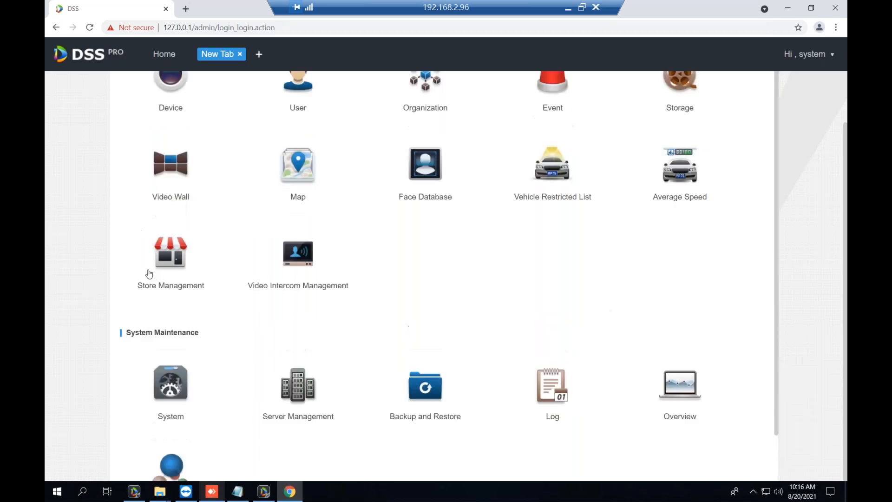
{"action": "scroll", "coordinate": [225, 293], "scroll_direction": "up", "scroll_amount": 2}
{"action": "scroll", "coordinate": [241, 292], "scroll_direction": "down", "scroll_amount": 3}
{"action": "scroll", "coordinate": [288, 294], "scroll_direction": "up", "scroll_amount": 2}
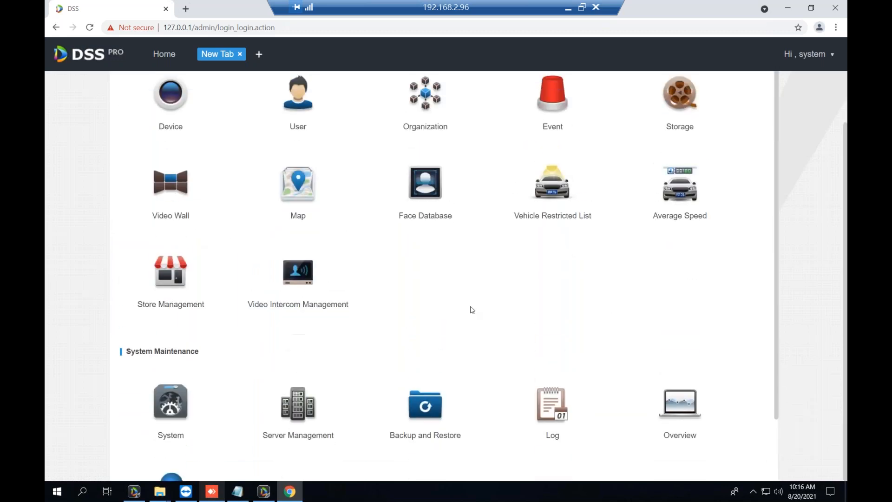
{"action": "scroll", "coordinate": [482, 313], "scroll_direction": "down", "scroll_amount": 1}
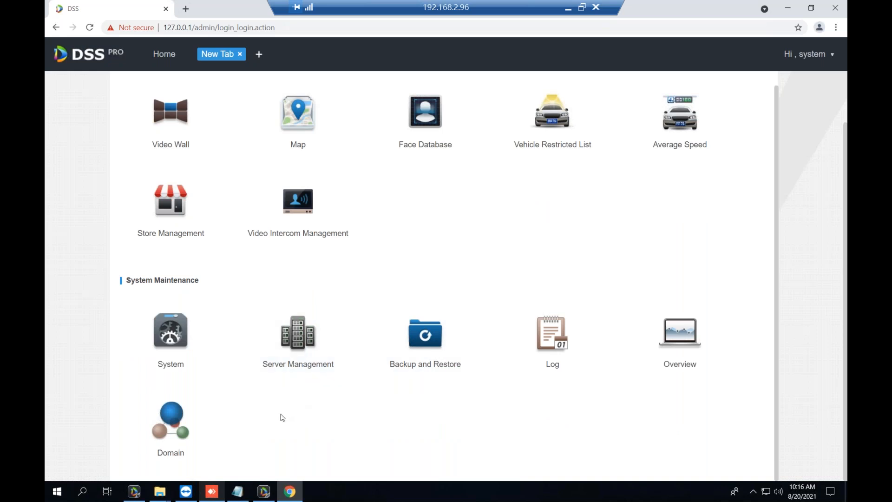
{"action": "left_click", "coordinate": [162, 331]}
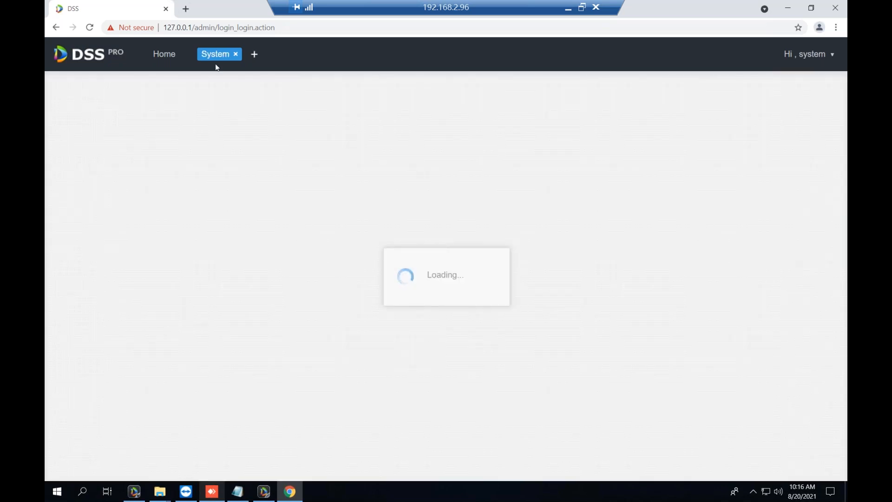
Show the Incident Type section, briefly checking Logo Picture settings first.
{"action": "scroll", "coordinate": [318, 320], "scroll_direction": "down", "scroll_amount": 2}
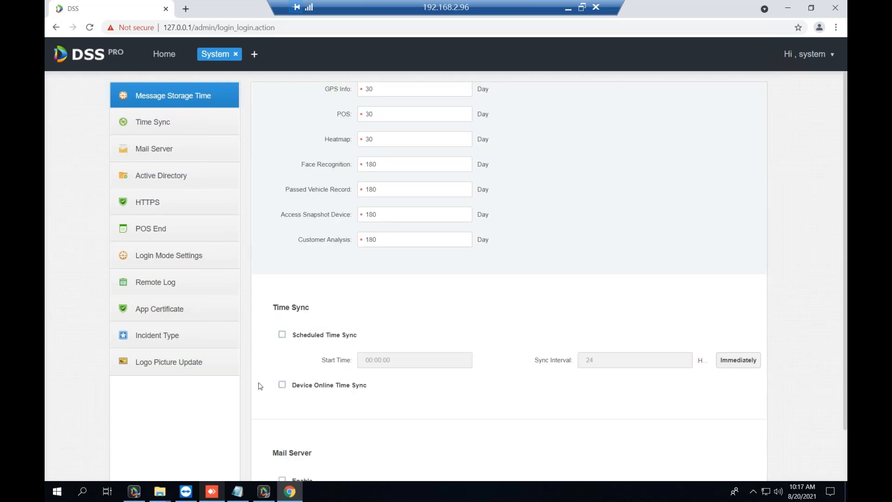
{"action": "scroll", "coordinate": [260, 386], "scroll_direction": "up", "scroll_amount": 2}
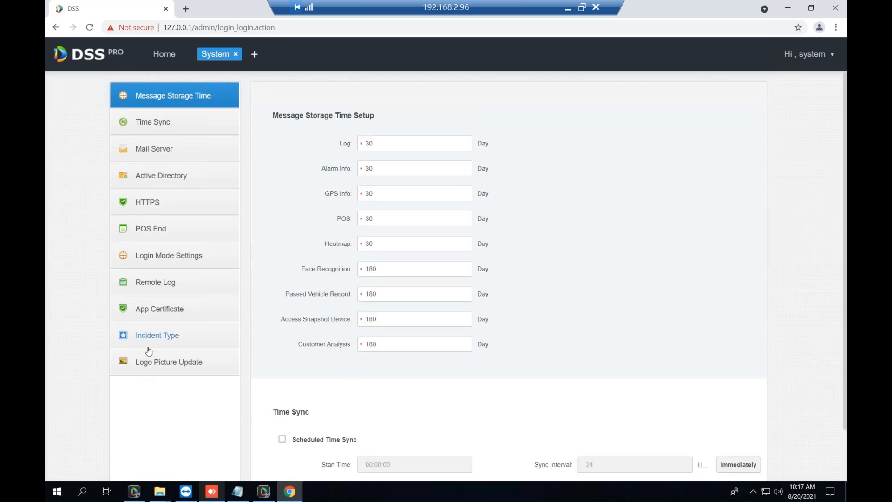
{"action": "left_click", "coordinate": [154, 333]}
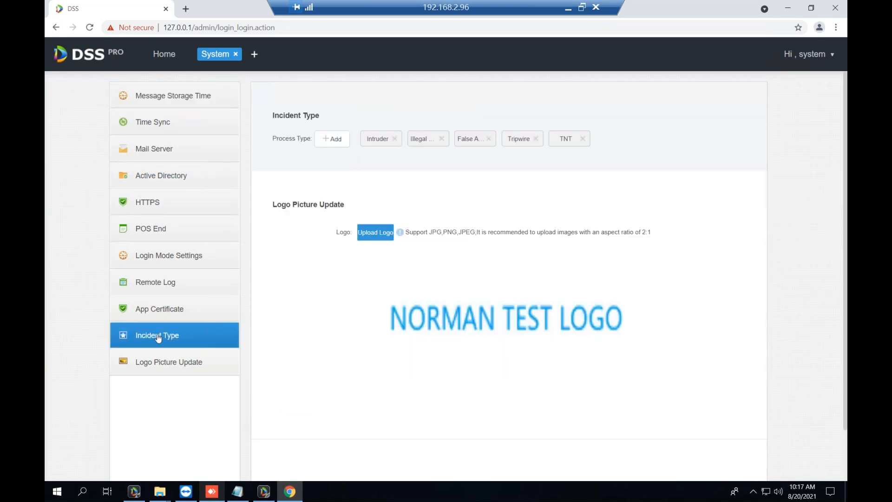
{"action": "left_click", "coordinate": [175, 364]}
{"action": "left_click", "coordinate": [176, 338]}
{"action": "left_click", "coordinate": [165, 54]}
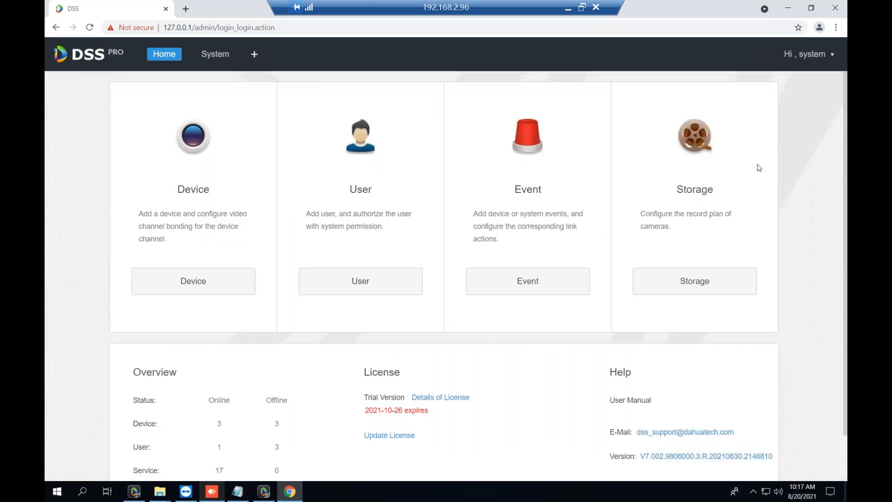
{"action": "left_click", "coordinate": [561, 282]}
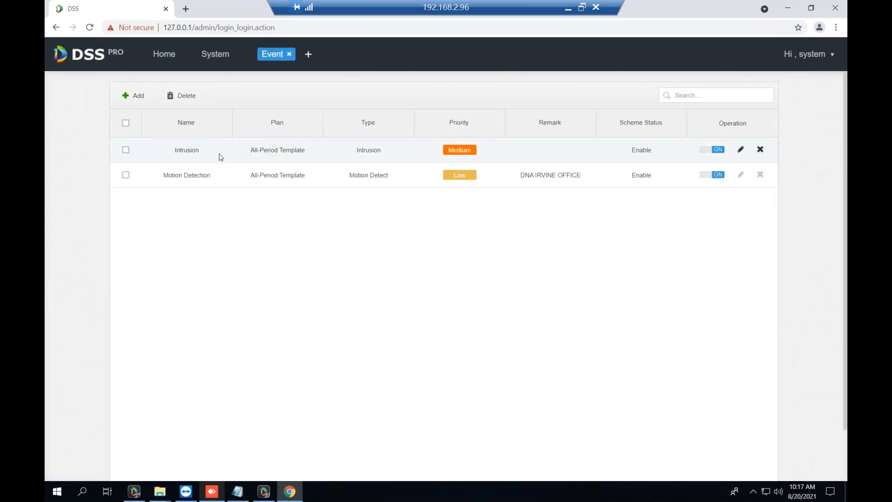
{"action": "left_click", "coordinate": [136, 96]}
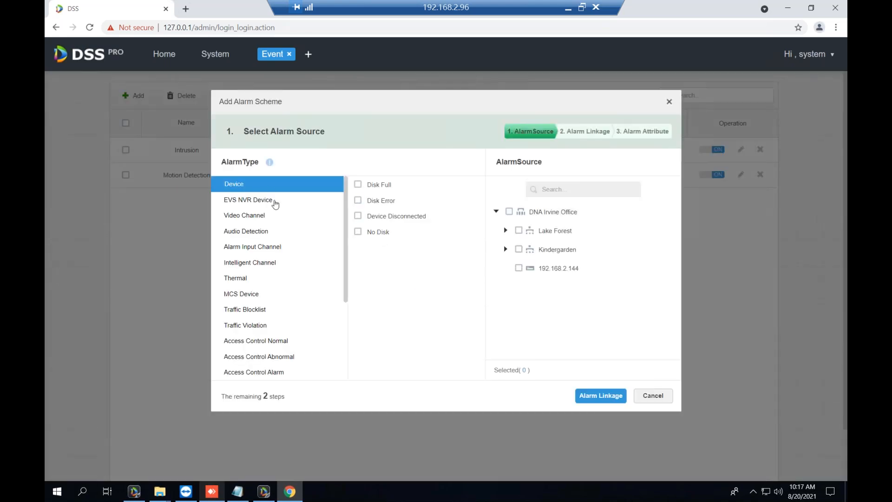
{"action": "left_click", "coordinate": [279, 210]}
{"action": "left_click", "coordinate": [279, 214]}
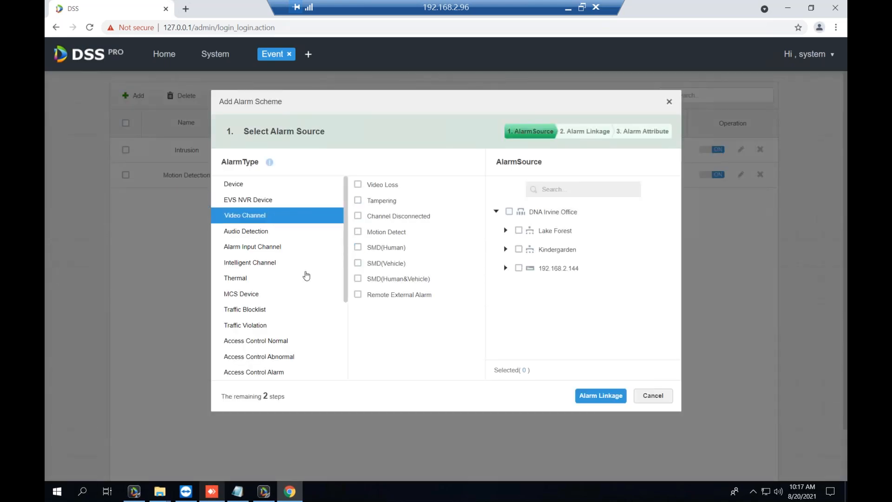
{"action": "scroll", "coordinate": [325, 267], "scroll_direction": "down", "scroll_amount": 3}
{"action": "left_click", "coordinate": [669, 101]}
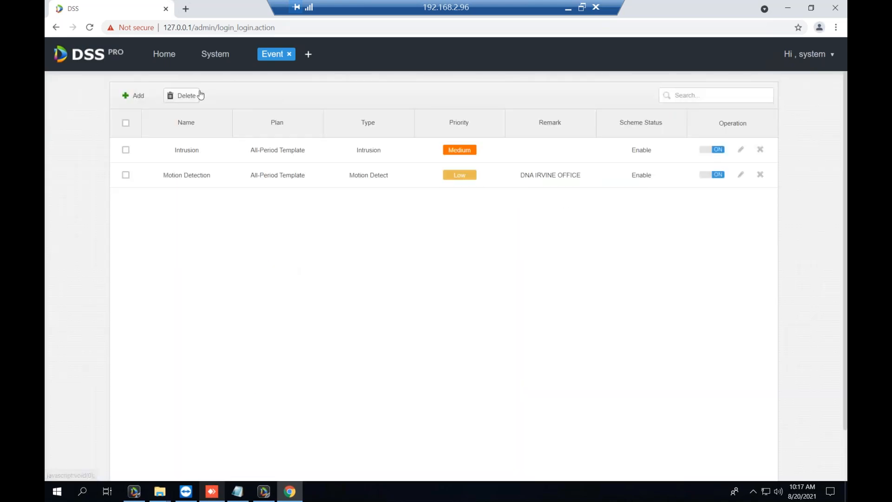
{"action": "left_click", "coordinate": [210, 61]}
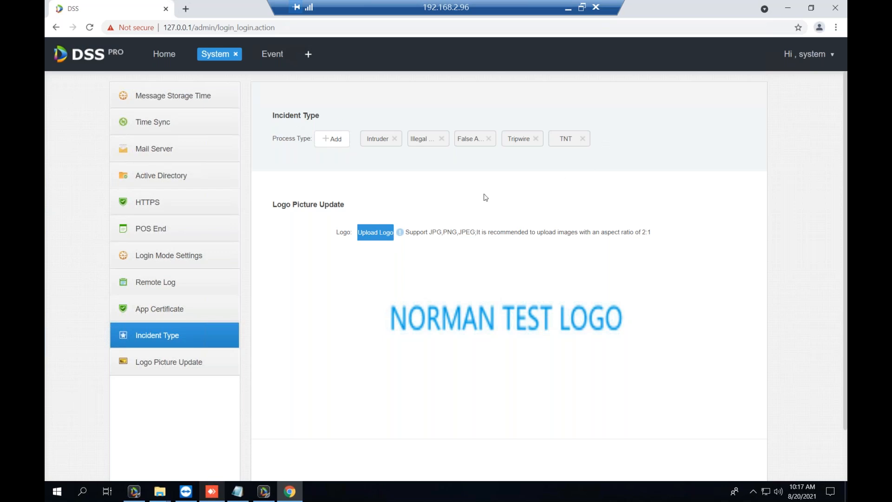
Add and save a new incident process type named 'PET alarm'.
{"action": "left_click", "coordinate": [333, 144]}
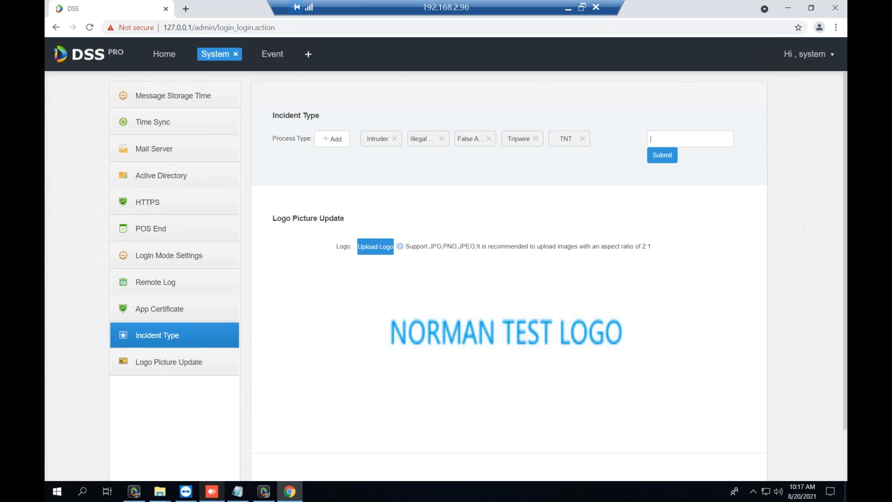
{"action": "type", "text": "PET alarm"}
{"action": "left_click", "coordinate": [662, 156]}
{"action": "left_click", "coordinate": [523, 195]}
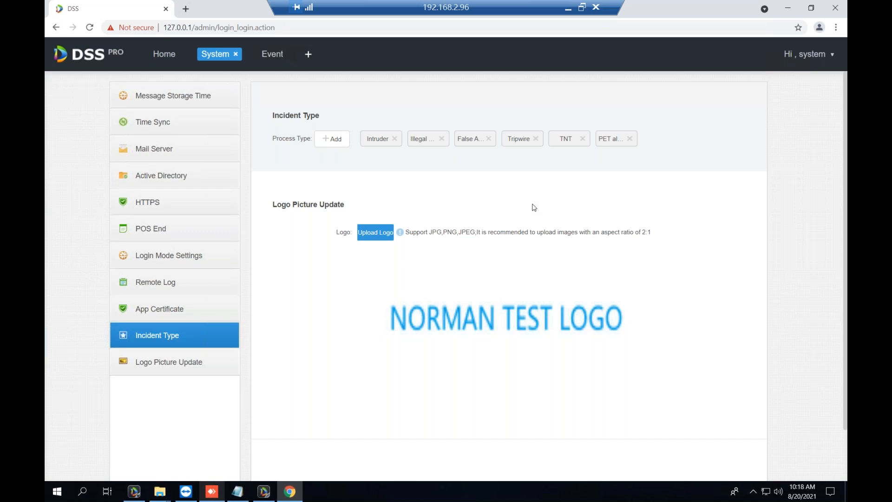
Add and save another incident process type named 'Radiation'.
{"action": "left_click", "coordinate": [335, 140]}
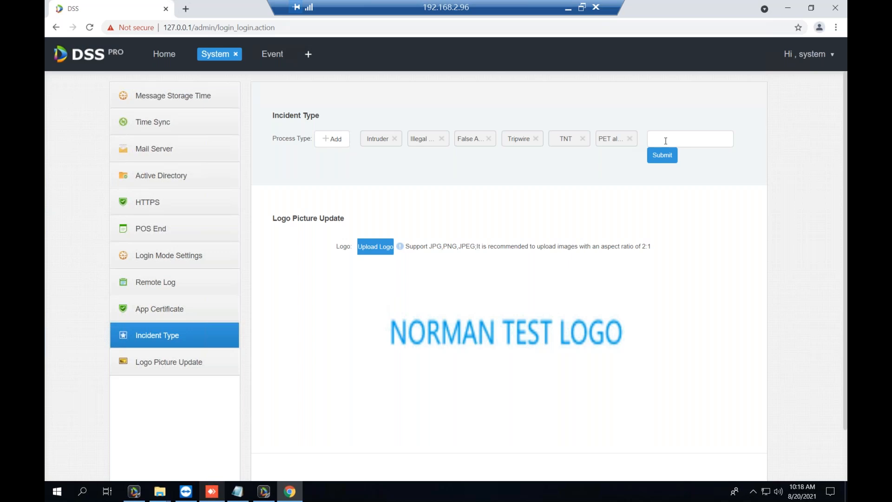
{"action": "type", "text": "Radiation"}
{"action": "left_click", "coordinate": [662, 155]}
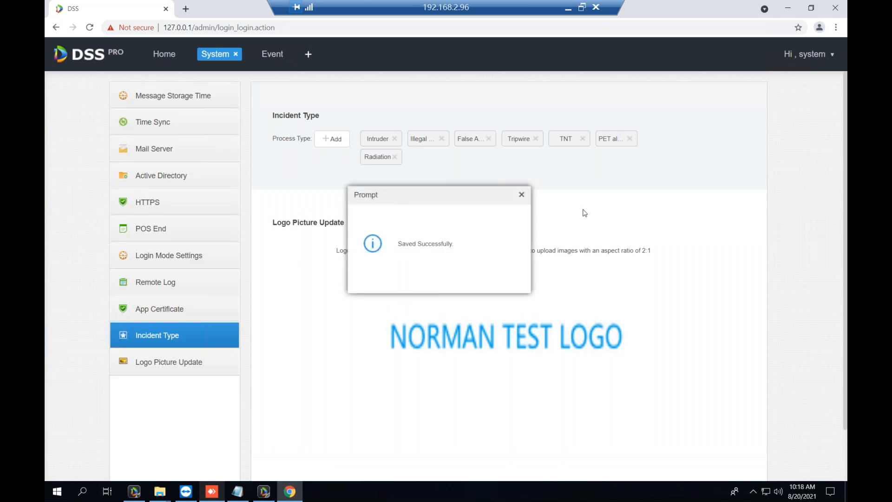
{"action": "left_click", "coordinate": [522, 193]}
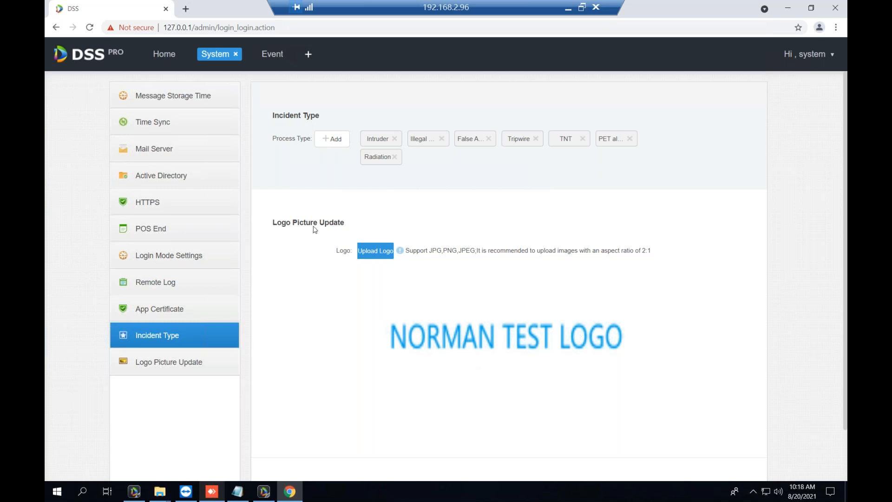
Open the logo upload file picker three times, cancelling each time to keep NORMAN TEST LOGO.
{"action": "left_click", "coordinate": [384, 253]}
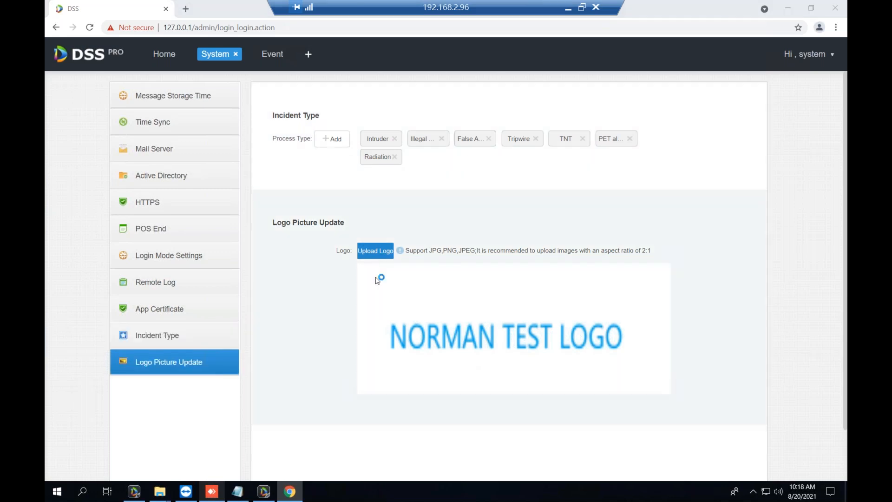
{"action": "left_click", "coordinate": [511, 264]}
{"action": "left_click", "coordinate": [367, 252]}
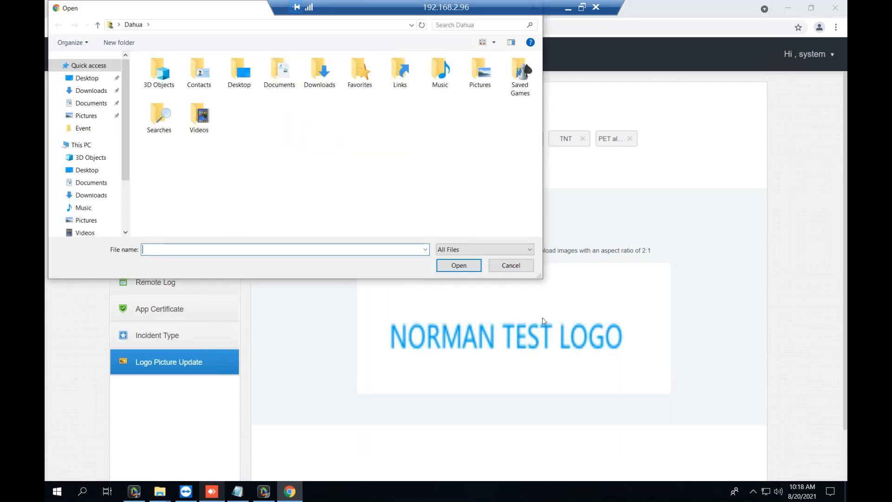
{"action": "left_click", "coordinate": [517, 266]}
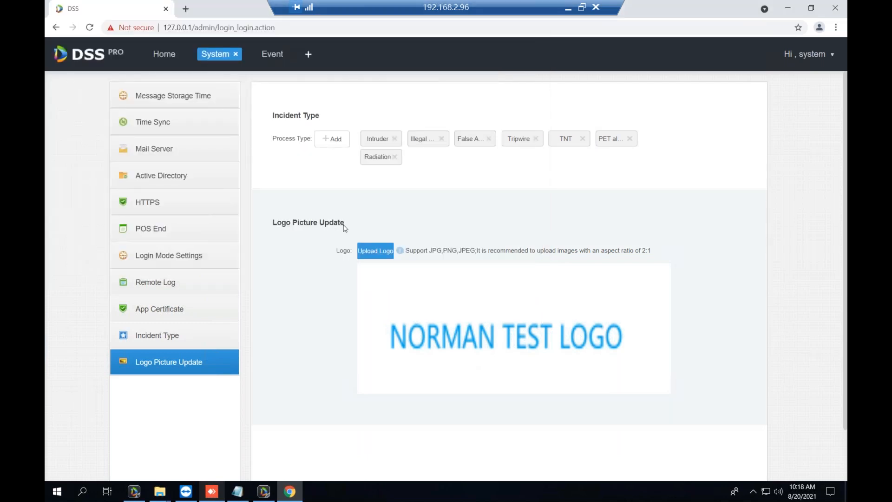
{"action": "left_click", "coordinate": [367, 251]}
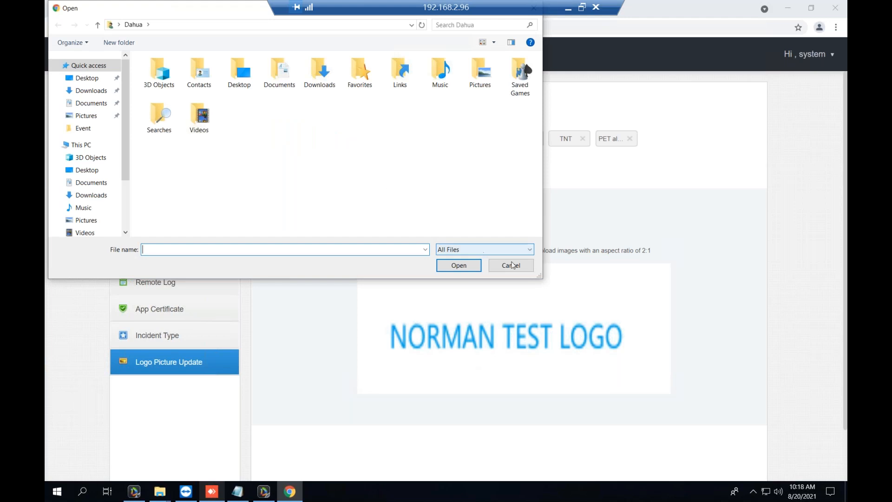
{"action": "left_click", "coordinate": [512, 266]}
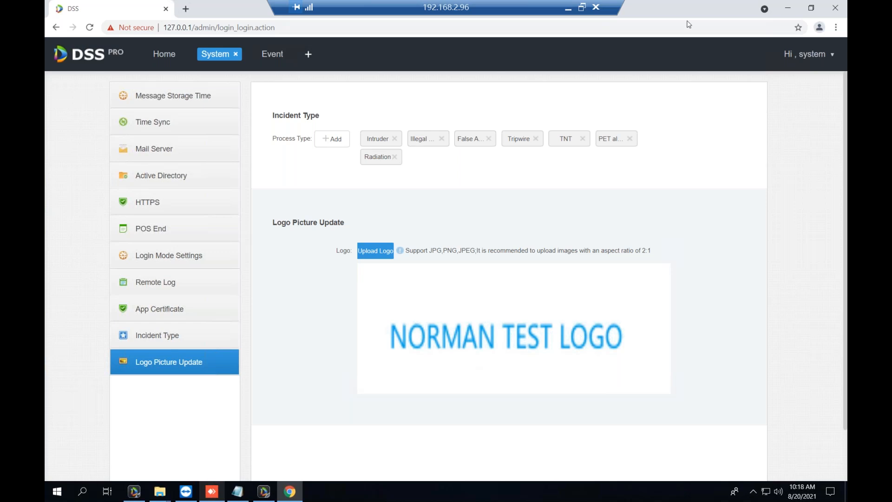
From the desktop, open the saved incident report PDF and scroll through it.
{"action": "left_click", "coordinate": [788, 8]}
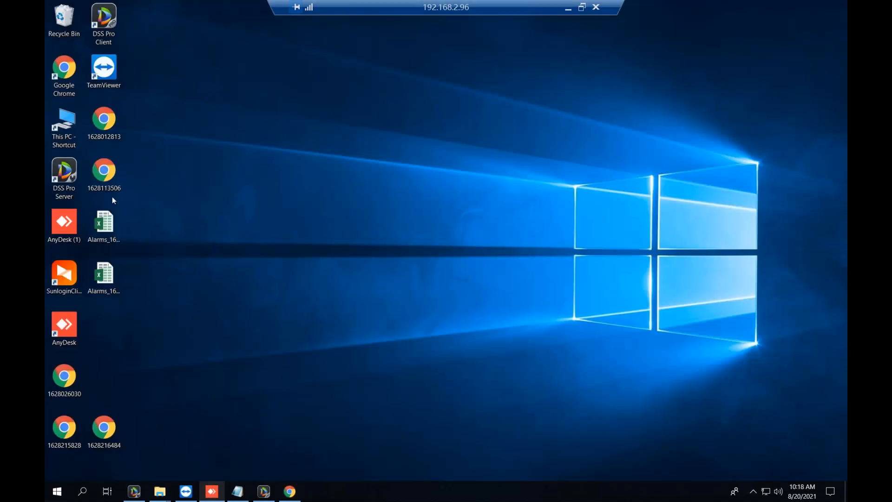
{"action": "double_click", "coordinate": [98, 138]}
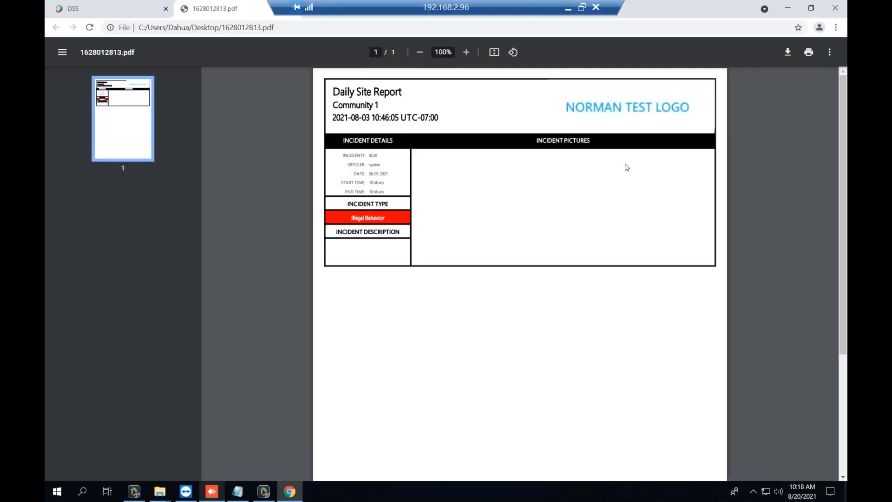
{"action": "scroll", "coordinate": [652, 167], "scroll_direction": "up", "scroll_amount": 5, "text": "ctrl"}
{"action": "scroll", "coordinate": [403, 207], "scroll_direction": "down", "scroll_amount": 4, "text": "ctrl"}
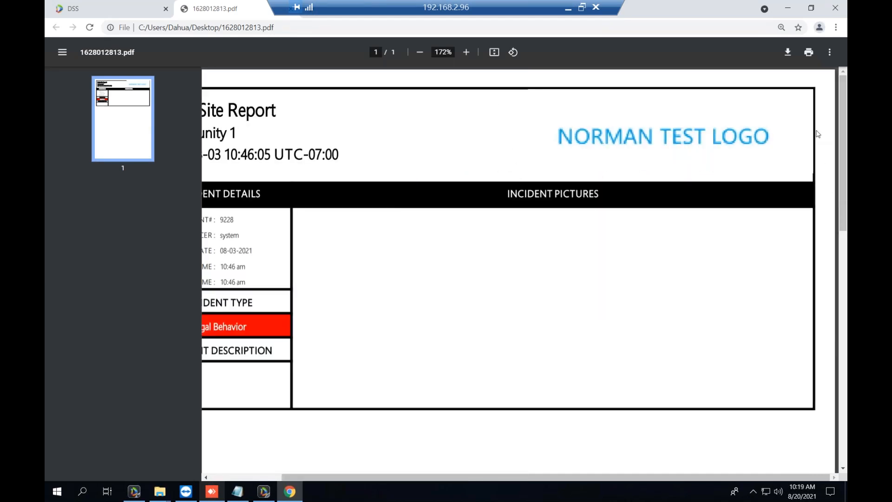
Switch between the DSS page and the PDF tab, then close the site report PDF.
{"action": "left_click", "coordinate": [793, 10]}
{"action": "left_click", "coordinate": [289, 491]}
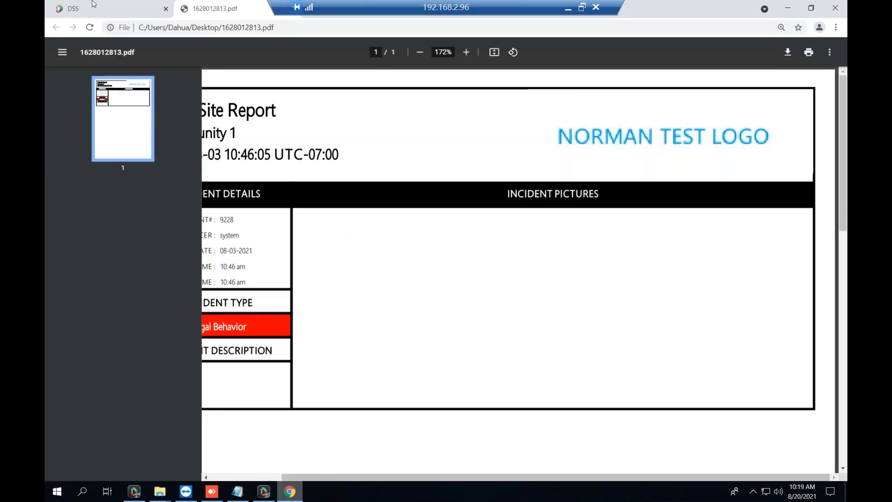
{"action": "left_click", "coordinate": [93, 5]}
{"action": "left_click", "coordinate": [234, 13]}
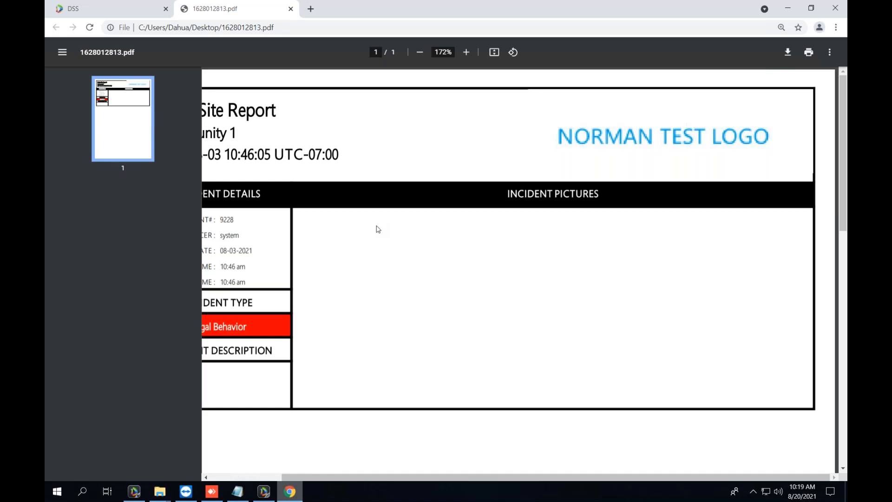
{"action": "left_click", "coordinate": [291, 8]}
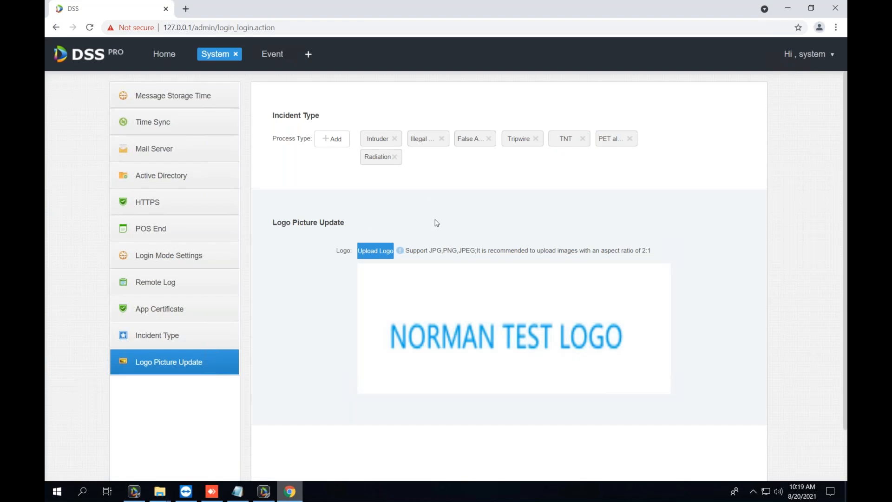
Return to the Incident Type settings and minimise Chrome to reveal the desktop.
{"action": "left_click", "coordinate": [187, 345]}
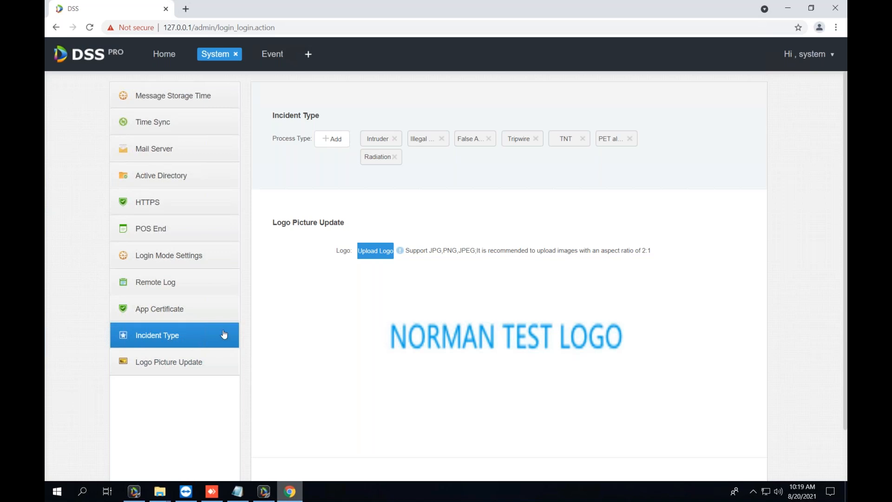
{"action": "left_click", "coordinate": [291, 493]}
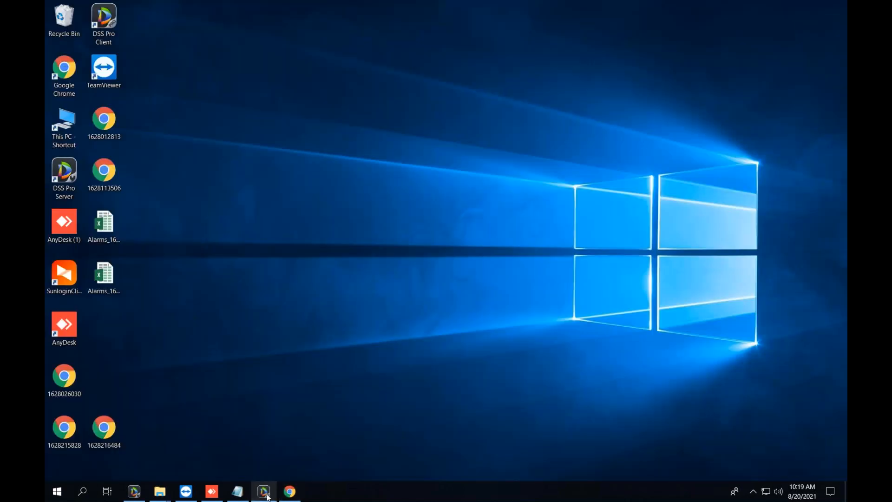
Restore DSS Pro Client from the taskbar as a non-maximised window moved down and left.
{"action": "left_click", "coordinate": [266, 494]}
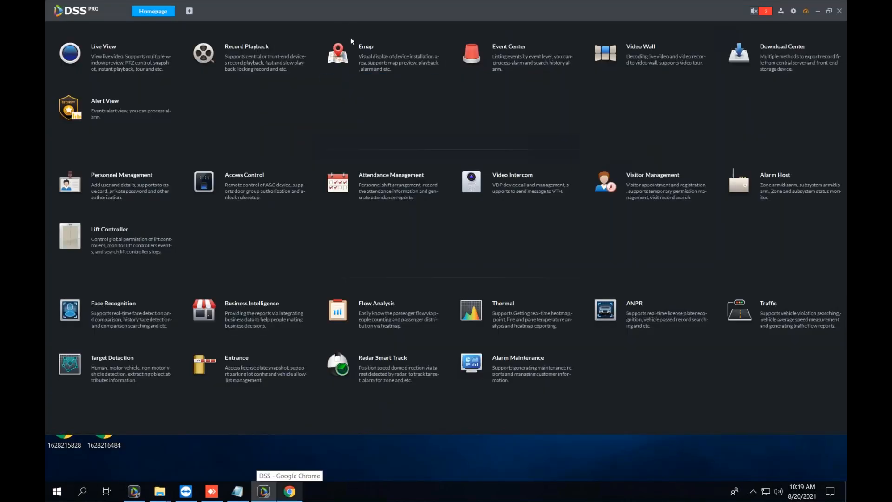
{"action": "left_click", "coordinate": [828, 10]}
{"action": "left_click_drag", "start_coordinate": [550, 53], "coordinate": [524, 80]}
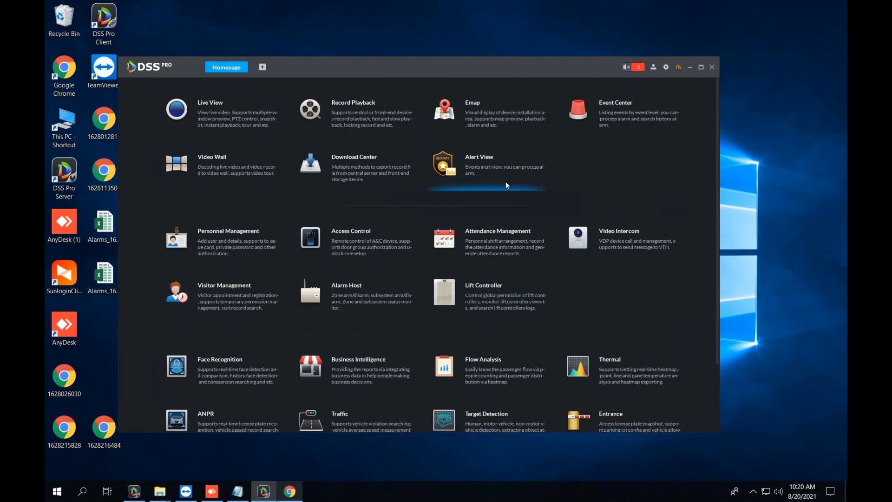
Scroll through the Client homepage modules and open Live View.
{"action": "scroll", "coordinate": [419, 279], "scroll_direction": "down", "scroll_amount": 3}
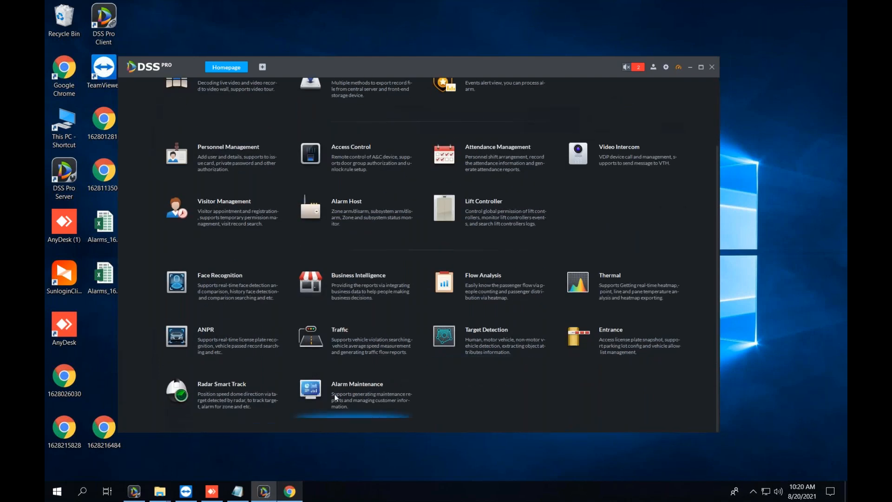
{"action": "scroll", "coordinate": [542, 425], "scroll_direction": "up", "scroll_amount": 3}
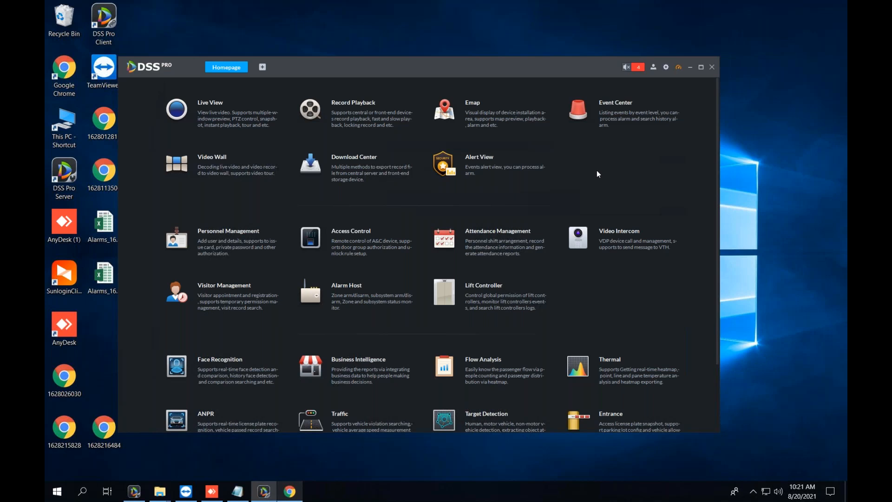
{"action": "scroll", "coordinate": [601, 172], "scroll_direction": "down", "scroll_amount": 2}
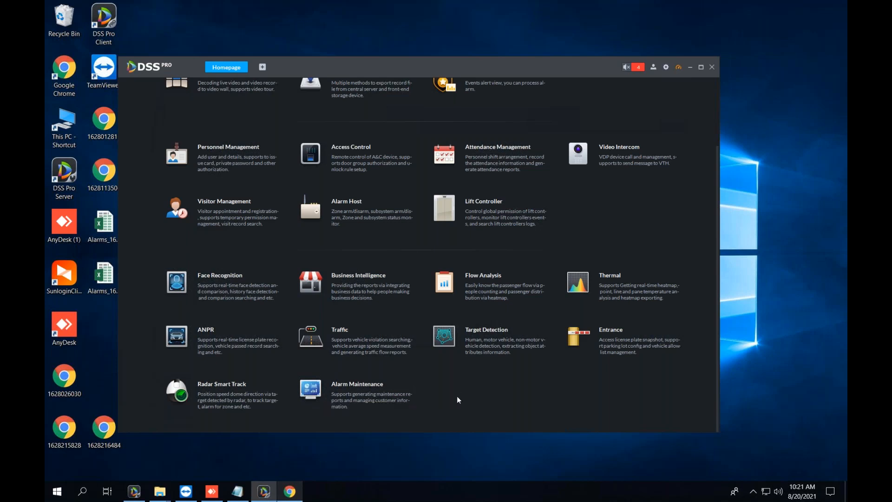
{"action": "scroll", "coordinate": [457, 396], "scroll_direction": "up", "scroll_amount": 3}
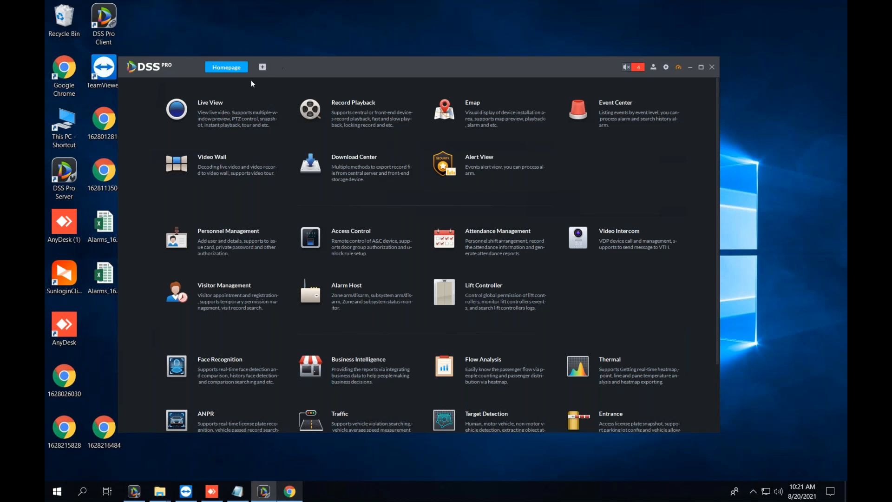
{"action": "left_click", "coordinate": [224, 102]}
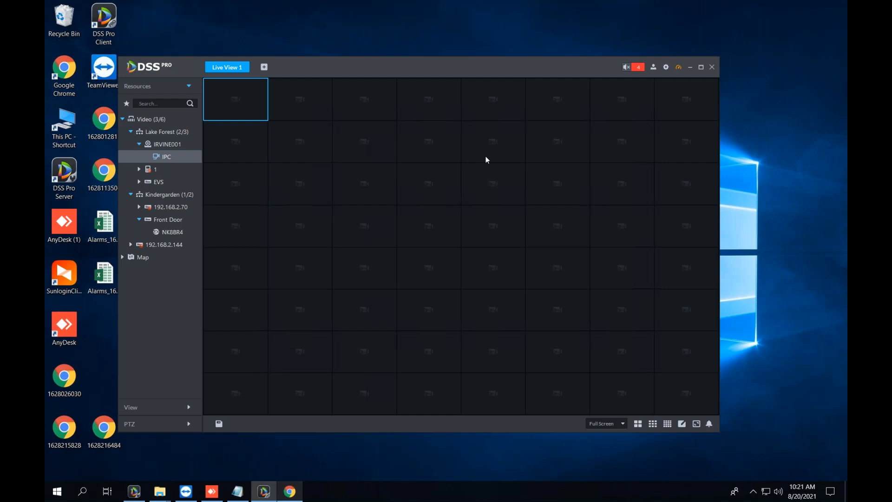
Select several panes of the 64-window grid, then enlarge the top-left pane.
{"action": "left_click", "coordinate": [310, 108]}
{"action": "left_click", "coordinate": [374, 109]}
{"action": "left_click", "coordinate": [447, 110]}
{"action": "left_click", "coordinate": [531, 107]}
{"action": "left_click", "coordinate": [668, 100]}
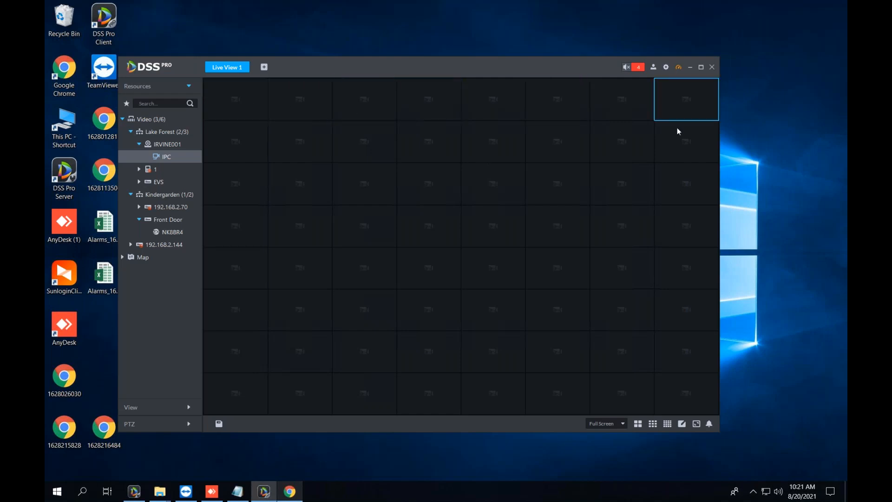
{"action": "left_click", "coordinate": [672, 402]}
{"action": "left_click", "coordinate": [231, 108]}
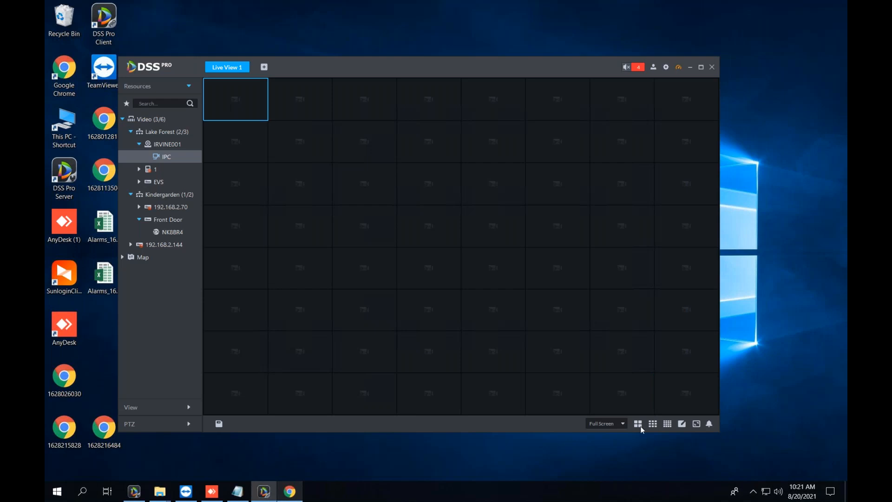
{"action": "double_click", "coordinate": [221, 109]}
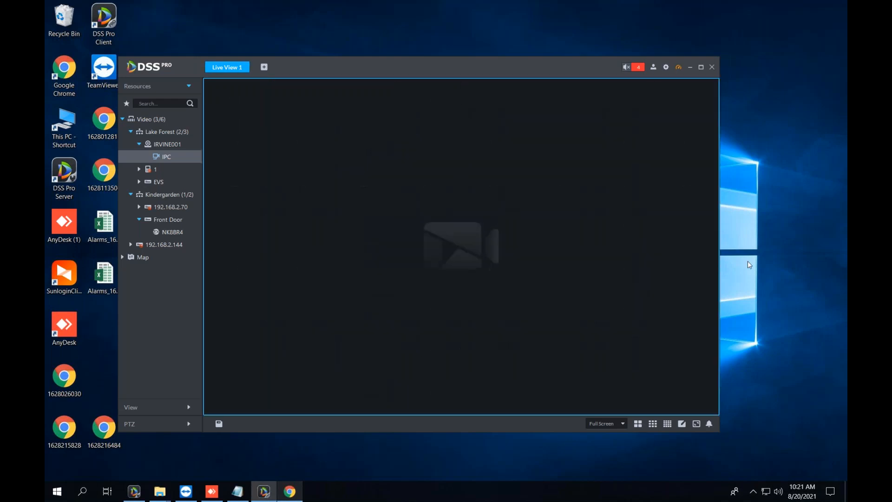
Switch the live view to the 4-window 2x2 split layout.
{"action": "left_click", "coordinate": [741, 318]}
{"action": "left_click", "coordinate": [638, 423]}
{"action": "left_click", "coordinate": [475, 236]}
{"action": "left_click", "coordinate": [344, 274]}
Play the IPC camera briefly in the top-left pane, then close its video.
{"action": "left_click", "coordinate": [356, 162]}
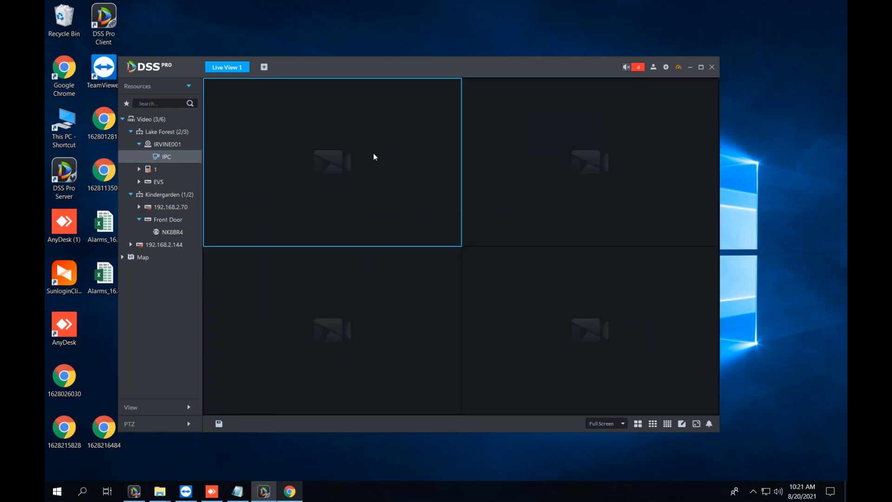
{"action": "double_click", "coordinate": [170, 162]}
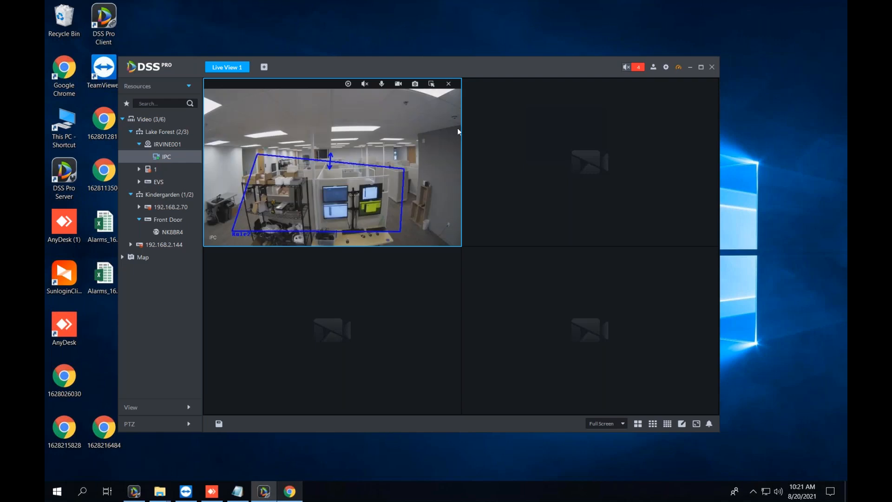
{"action": "left_click", "coordinate": [449, 83]}
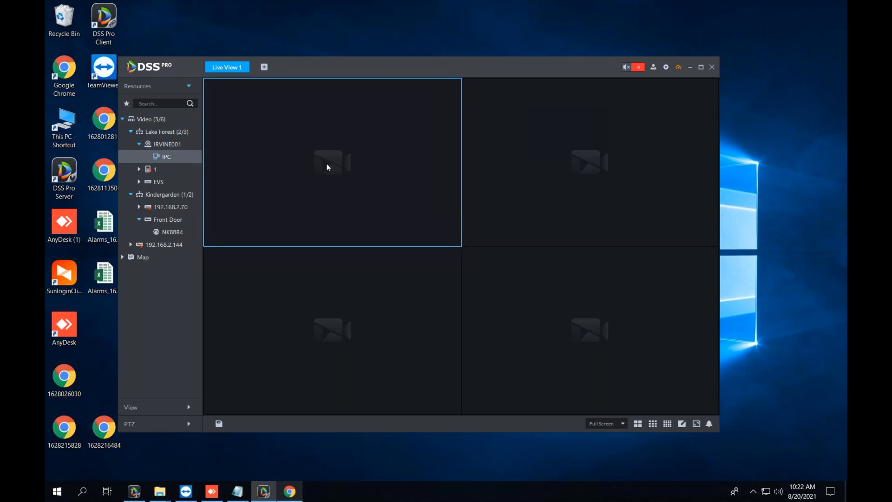
Open and dismiss the top-left pane's options, then cycle through the four panes.
{"action": "right_click", "coordinate": [281, 168]}
{"action": "left_click", "coordinate": [601, 189]}
{"action": "left_click", "coordinate": [592, 303]}
{"action": "left_click", "coordinate": [358, 336]}
{"action": "left_click", "coordinate": [407, 208]}
{"action": "left_click", "coordinate": [514, 200]}
{"action": "left_click", "coordinate": [535, 303]}
{"action": "left_click", "coordinate": [369, 355]}
{"action": "left_click", "coordinate": [366, 206]}
{"action": "left_click", "coordinate": [511, 204]}
{"action": "left_click", "coordinate": [539, 314]}
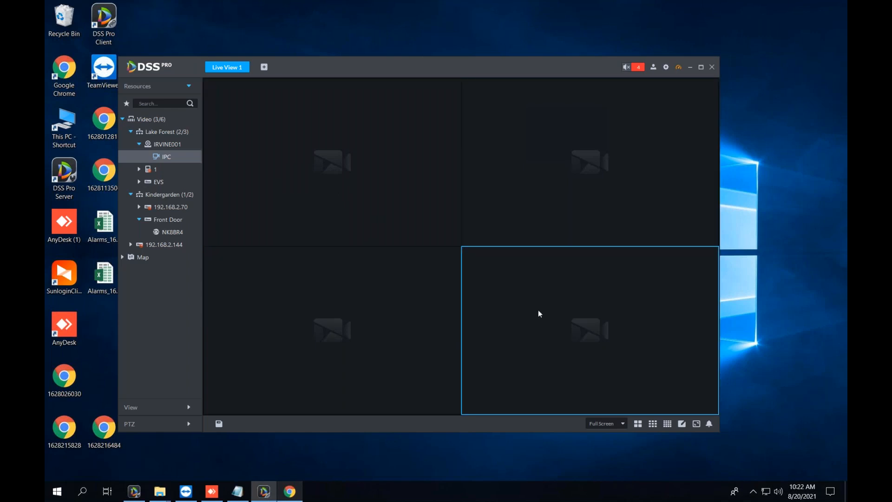
{"action": "left_click", "coordinate": [403, 331]}
Set the top-left pane as the alarm window via its right-click menu.
{"action": "right_click", "coordinate": [343, 173]}
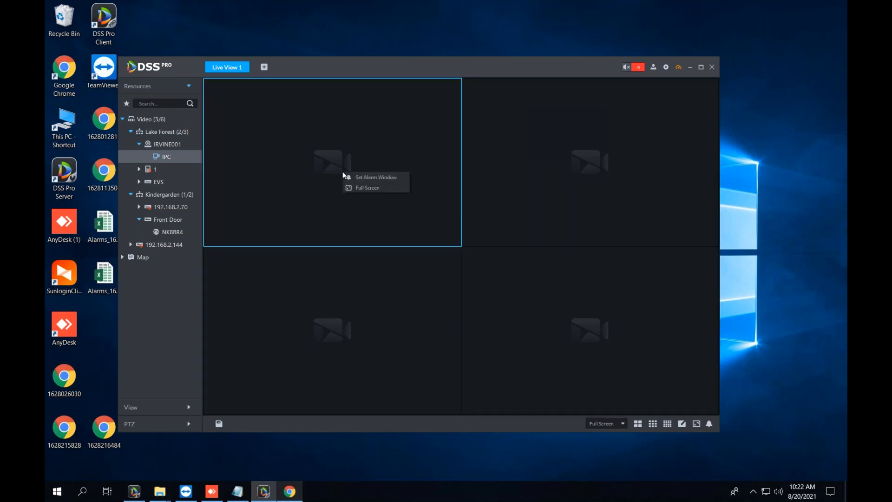
{"action": "left_click", "coordinate": [353, 177]}
{"action": "left_click", "coordinate": [544, 332]}
{"action": "left_click", "coordinate": [268, 295]}
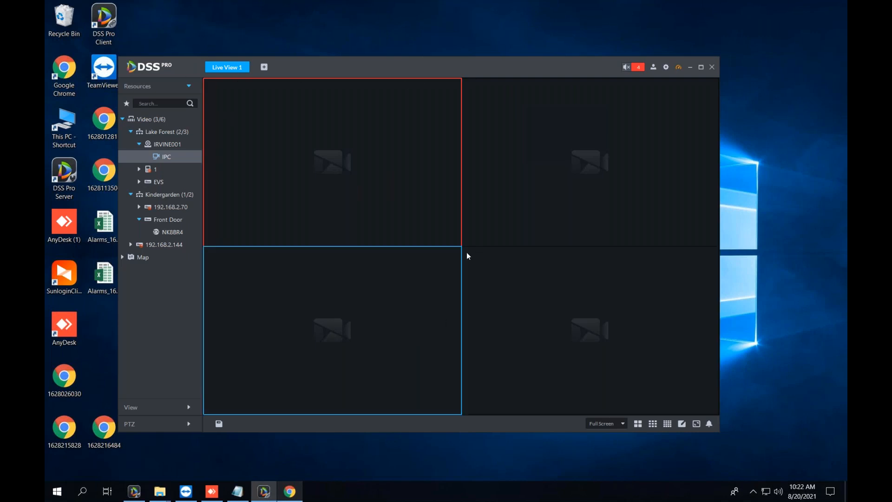
Select the client's video panes and move the DSS Pro Client window up and left.
{"action": "left_click", "coordinate": [603, 157]}
{"action": "left_click", "coordinate": [490, 320]}
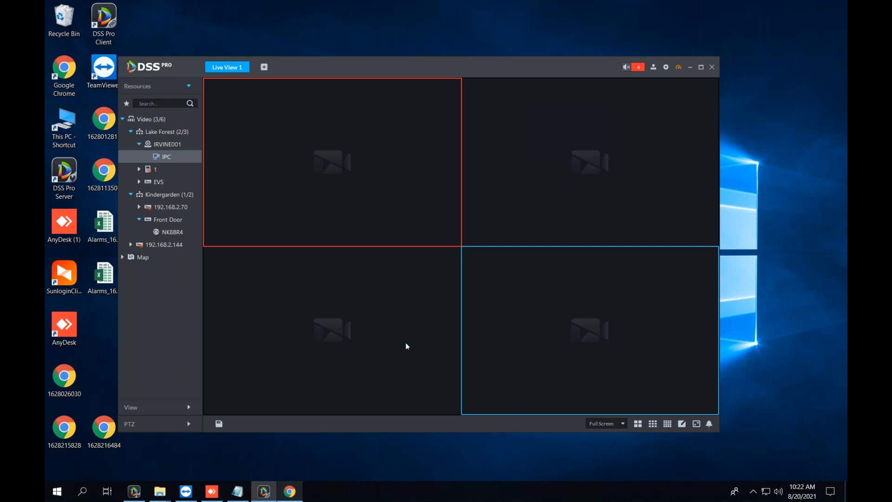
{"action": "left_click_drag", "start_coordinate": [367, 75], "coordinate": [405, 68]}
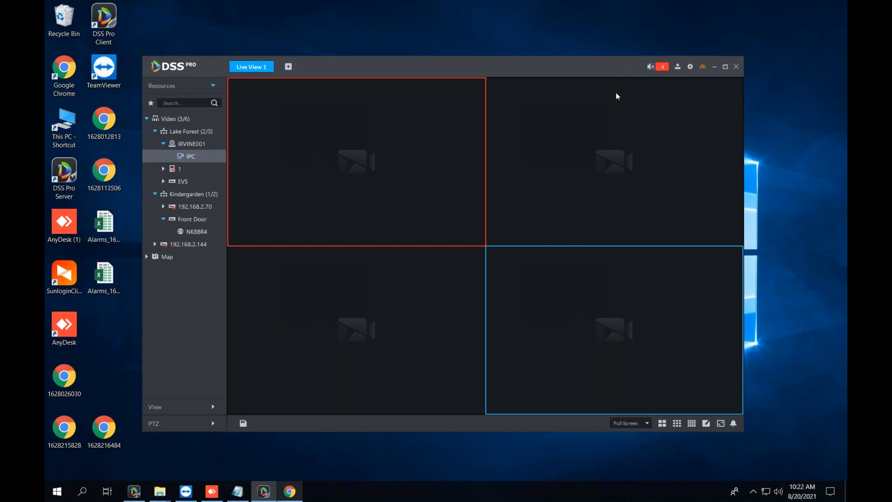
{"action": "left_click", "coordinate": [360, 377]}
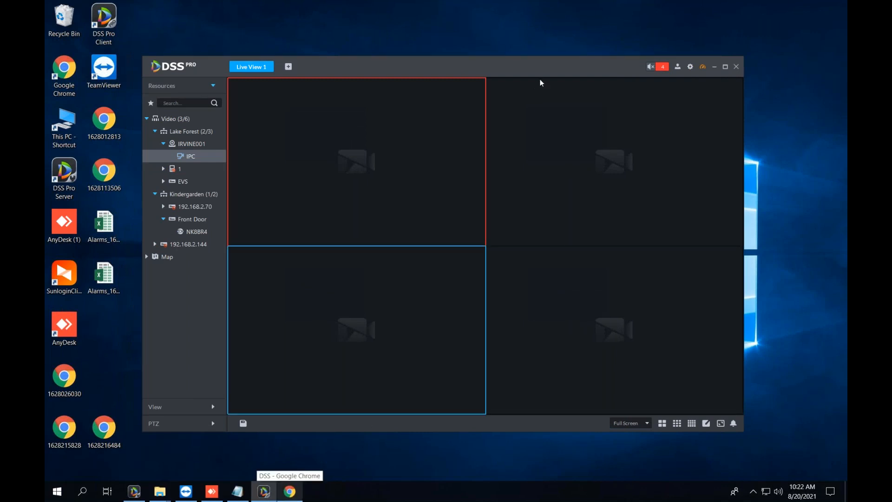
{"action": "left_click_drag", "start_coordinate": [486, 56], "coordinate": [371, 42]}
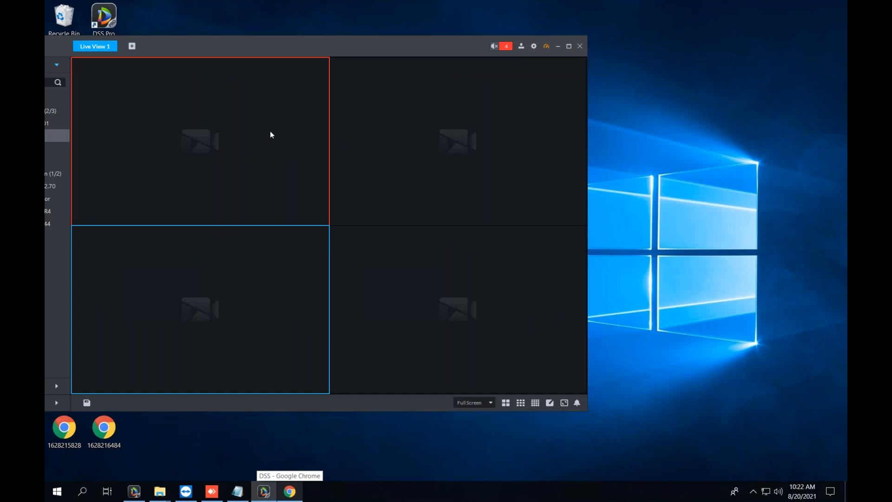
Place the DSS web page beside the client and show its Event rules page.
{"action": "left_click", "coordinate": [297, 494]}
{"action": "left_click_drag", "start_coordinate": [530, 40], "coordinate": [575, 49]}
{"action": "left_click", "coordinate": [578, 134]}
{"action": "left_click_drag", "start_coordinate": [630, 47], "coordinate": [559, 49]}
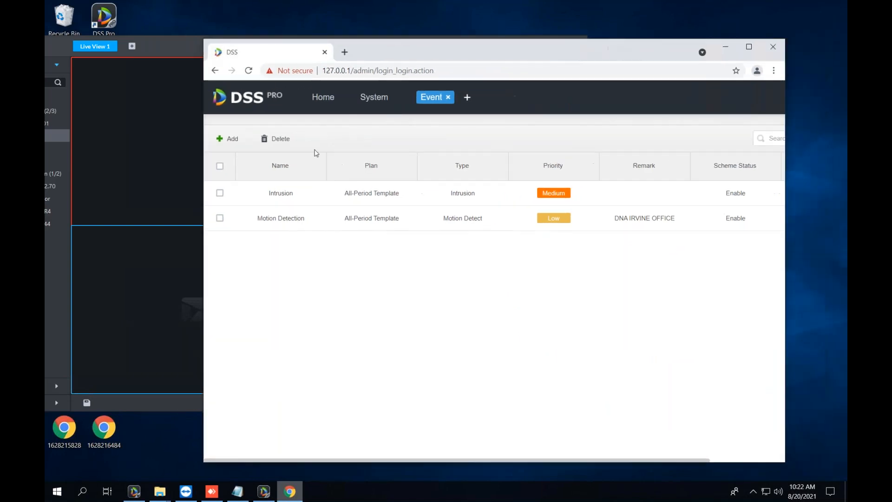
Close the alarm camera feed in the client's top-left pane and select the other panes.
{"action": "left_click", "coordinate": [172, 43]}
{"action": "mouse_move", "coordinate": [171, 172]}
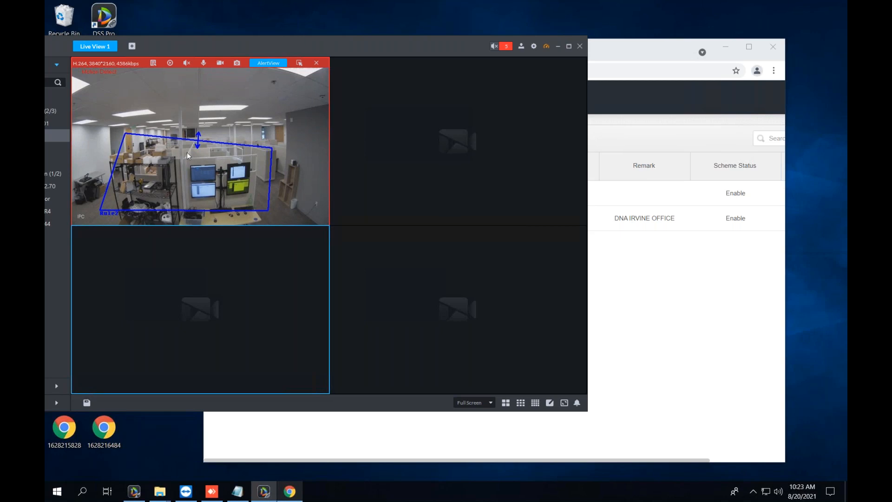
{"action": "left_click", "coordinate": [275, 63]}
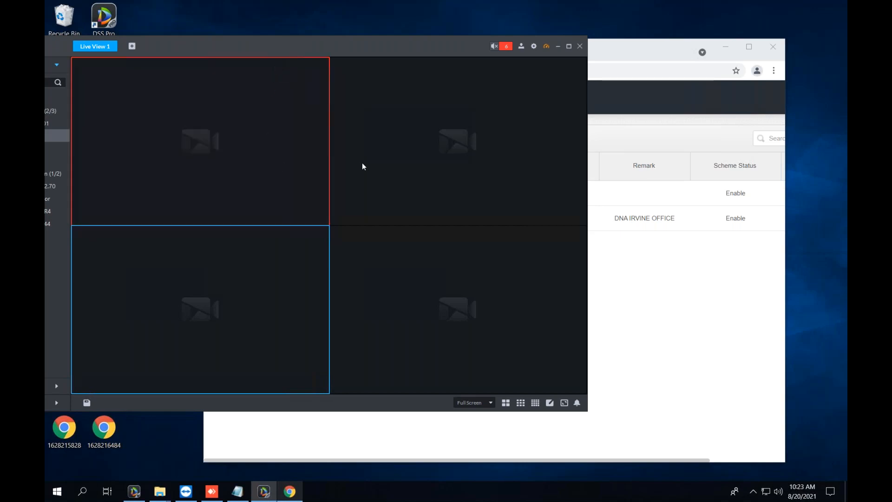
{"action": "left_click", "coordinate": [379, 186]}
{"action": "left_click", "coordinate": [384, 276]}
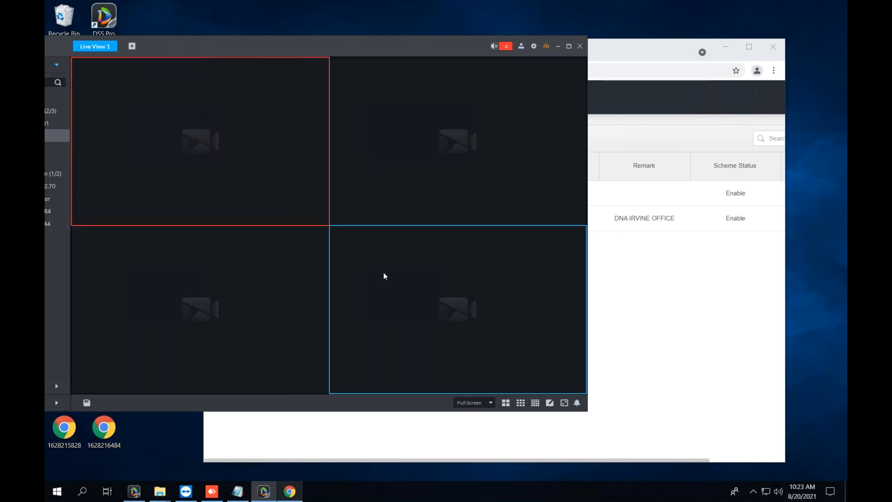
{"action": "left_click", "coordinate": [233, 177]}
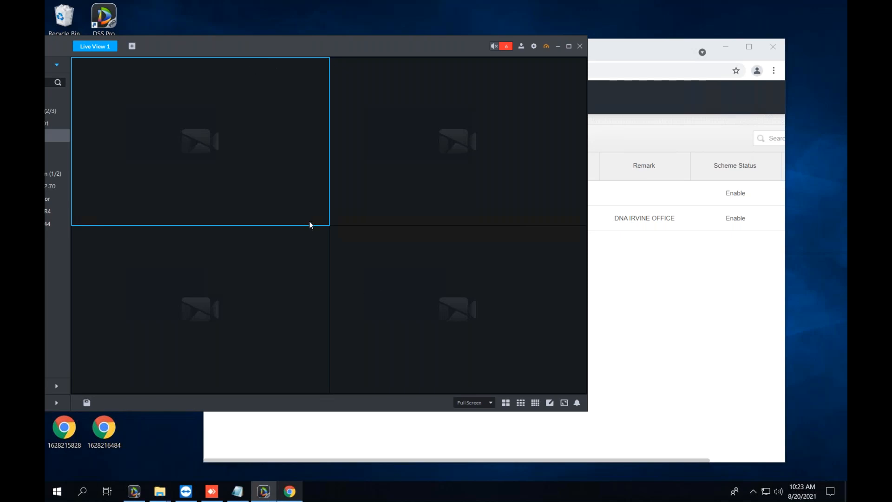
Drag the IPC camera from the client sidebar into the top-left video pane.
{"action": "left_click", "coordinate": [663, 305]}
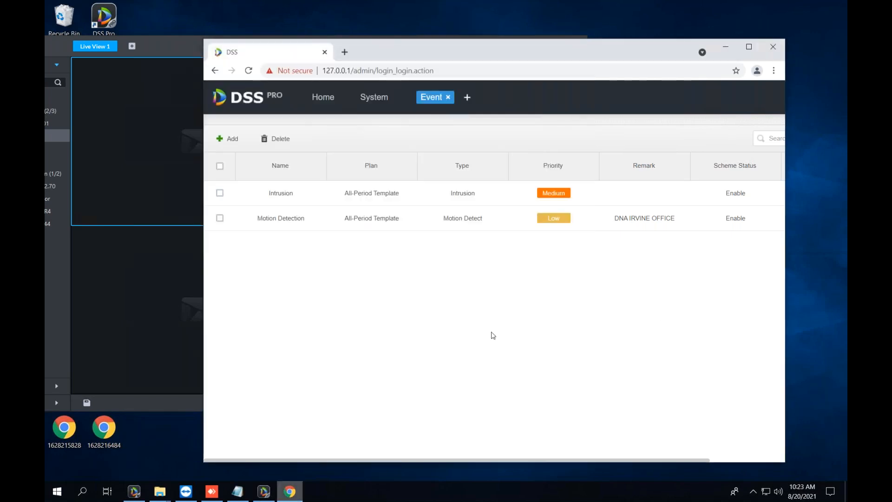
{"action": "left_click", "coordinate": [171, 311]}
{"action": "left_click", "coordinate": [729, 338]}
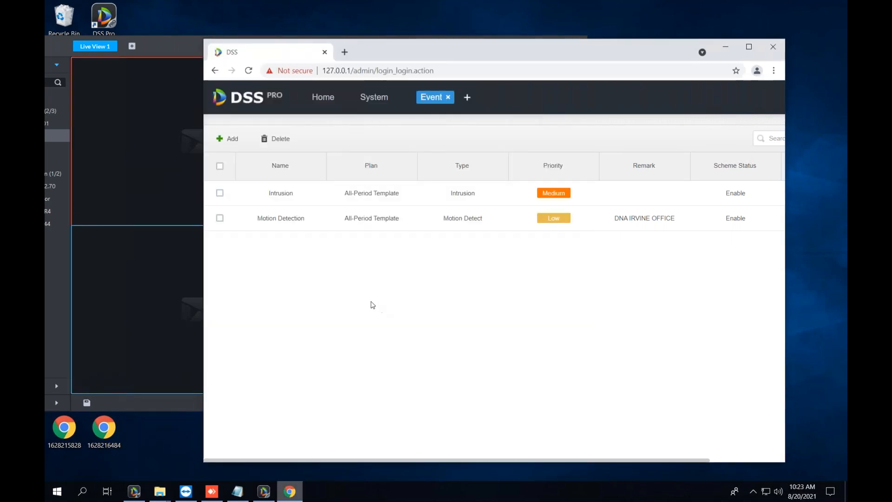
{"action": "left_click", "coordinate": [166, 302]}
{"action": "left_click_drag", "start_coordinate": [244, 40], "coordinate": [276, 41]}
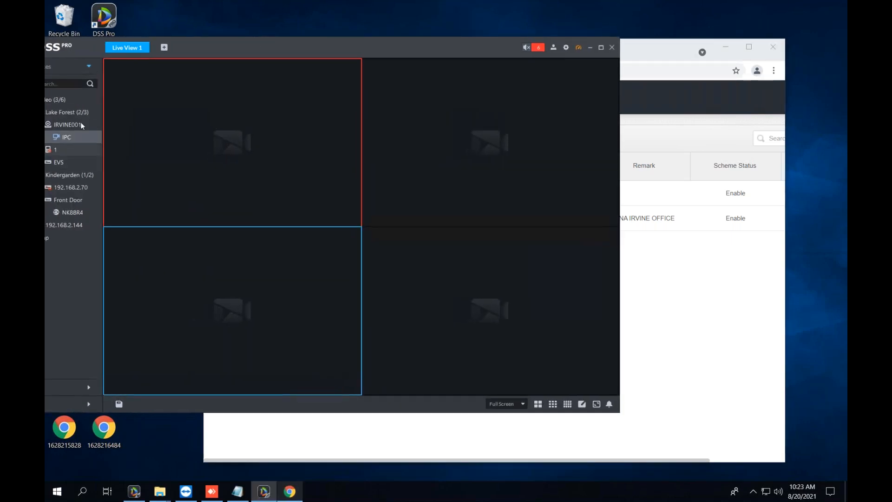
{"action": "left_click_drag", "start_coordinate": [76, 140], "coordinate": [300, 290]}
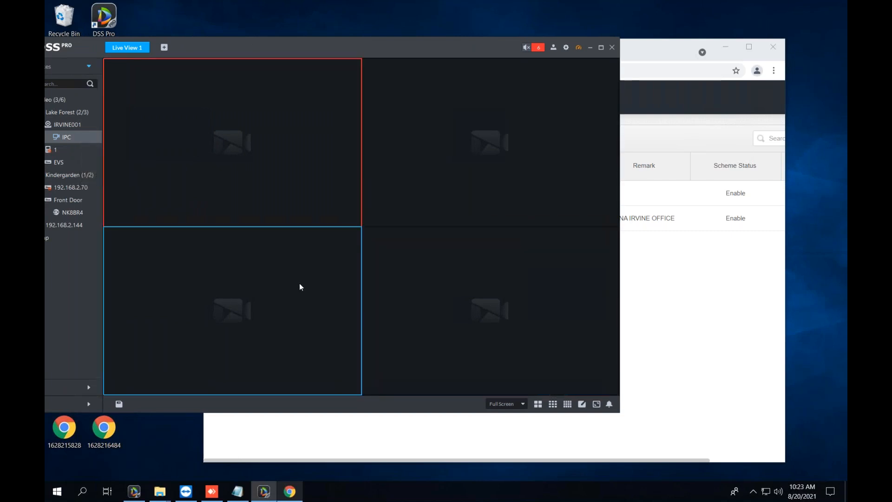
Check a video pane's options, then maximize the browser's Event alarm-scheme list.
{"action": "right_click", "coordinate": [299, 284]}
{"action": "left_click", "coordinate": [552, 292]}
{"action": "left_click", "coordinate": [675, 288]}
{"action": "double_click", "coordinate": [542, 56]}
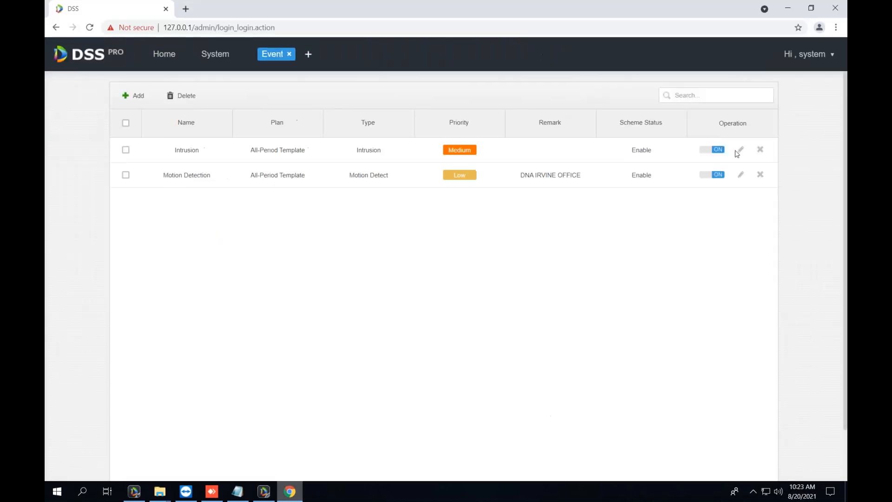
Edit the Motion Detection scheme, advance to its Alarm Linkage step, and open the client's Local Config.
{"action": "left_click", "coordinate": [740, 175]}
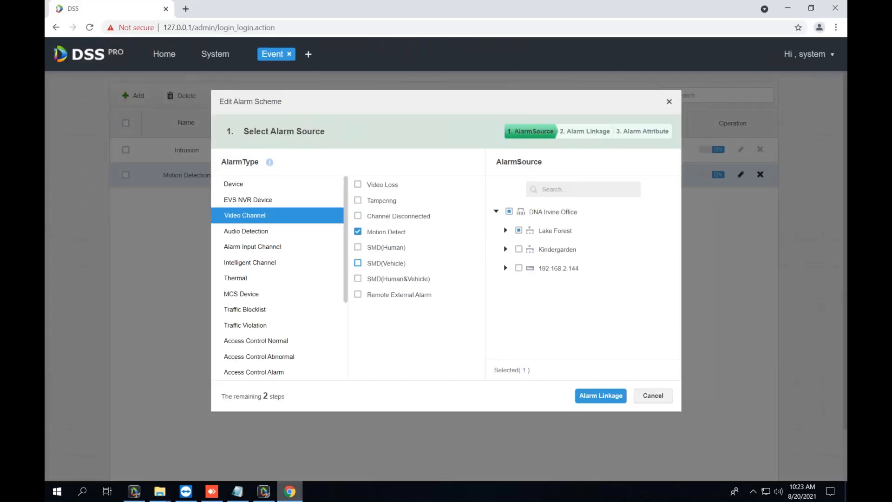
{"action": "left_click", "coordinate": [601, 395]}
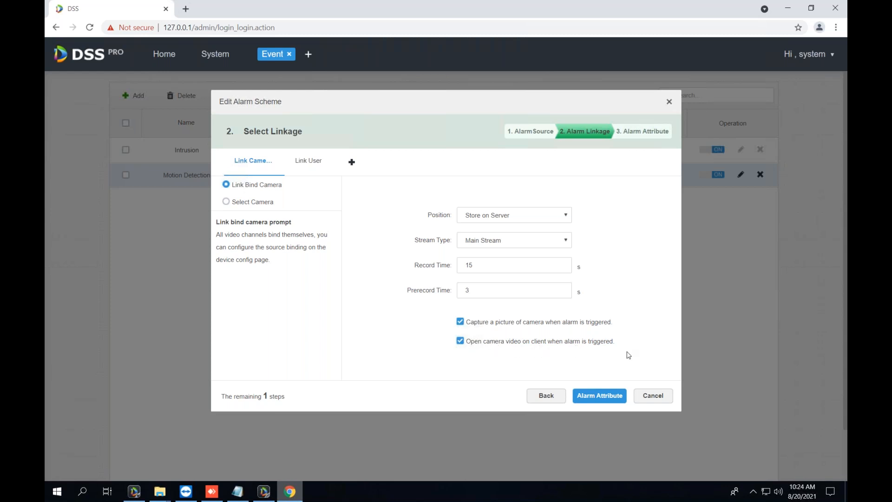
{"action": "double_click", "coordinate": [461, 24]}
{"action": "left_click", "coordinate": [566, 46]}
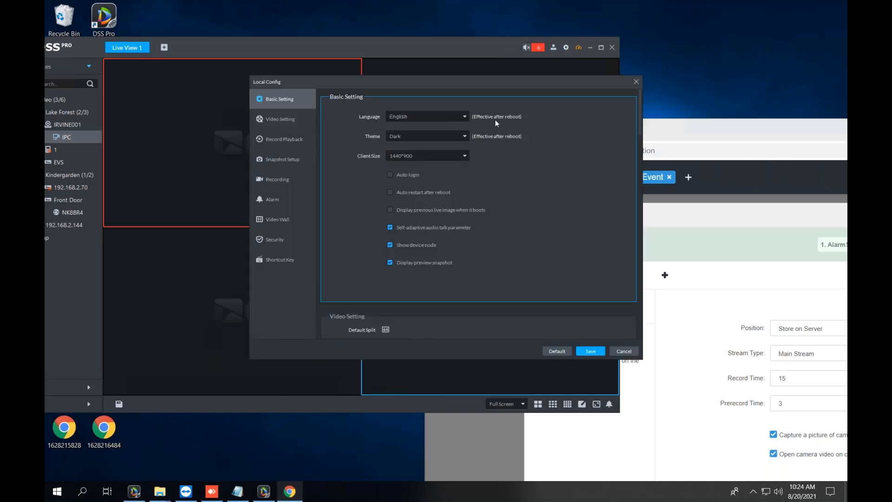
Check the Alarm page in Local Config, close the dialog, and shift the client right.
{"action": "scroll", "coordinate": [464, 253], "scroll_direction": "down", "scroll_amount": 3}
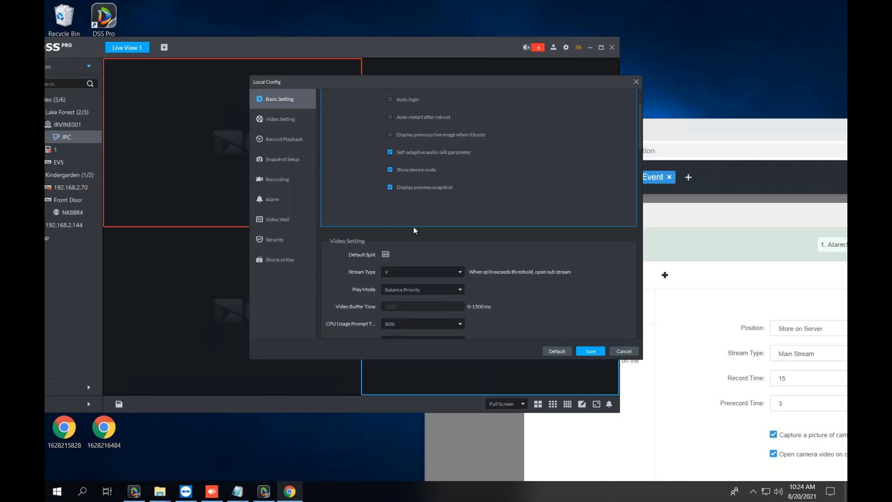
{"action": "left_click", "coordinate": [277, 205]}
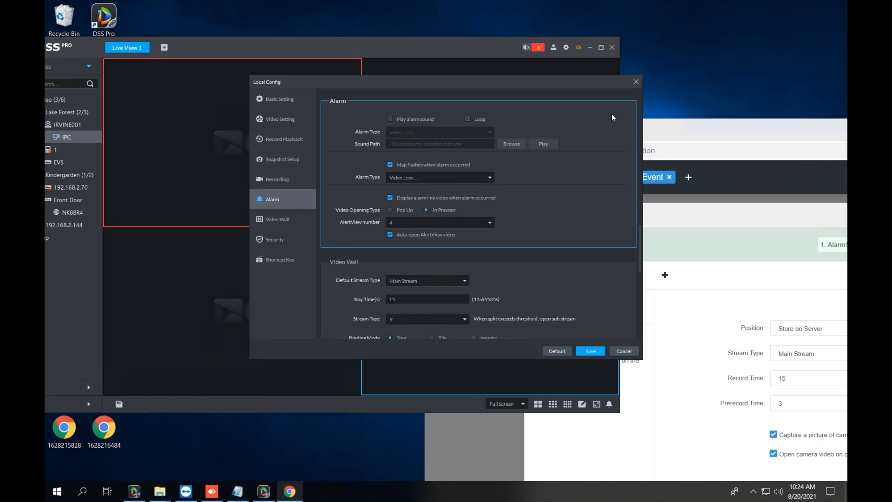
{"action": "left_click", "coordinate": [639, 82]}
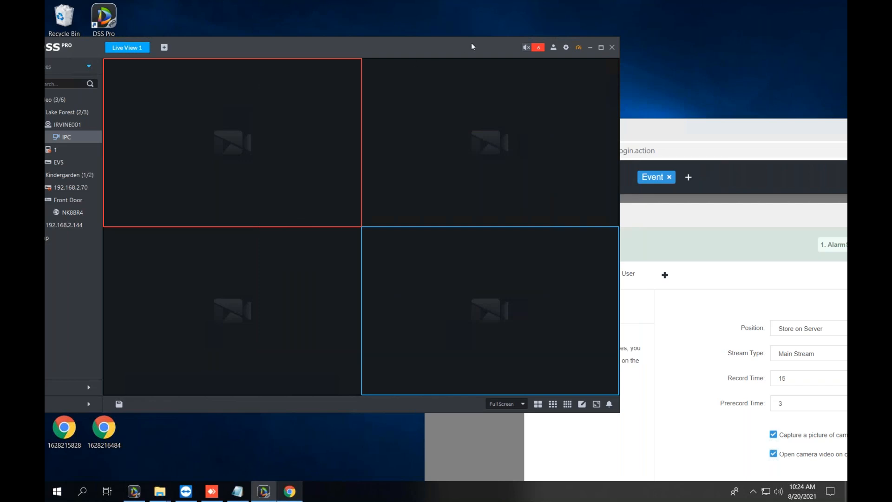
{"action": "left_click_drag", "start_coordinate": [471, 42], "coordinate": [514, 46]}
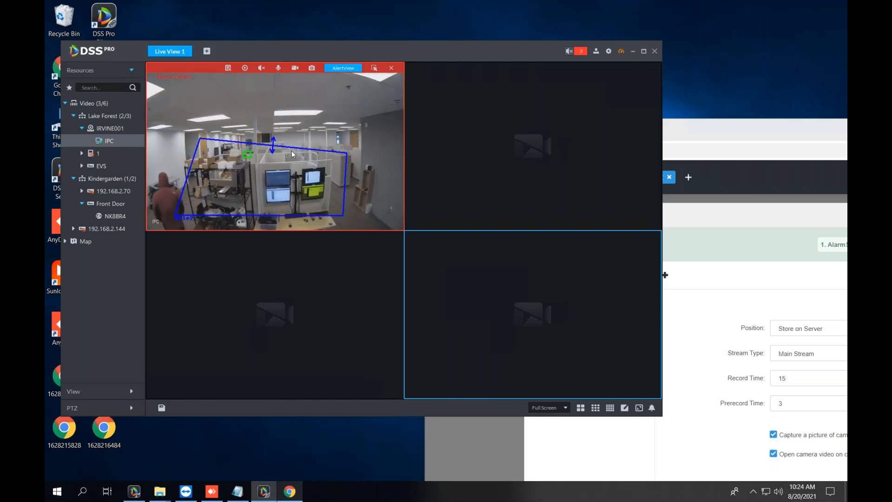
Enlarge the IPC camera feed and open it as Alert View 1 with Motion Detect details.
{"action": "double_click", "coordinate": [293, 149]}
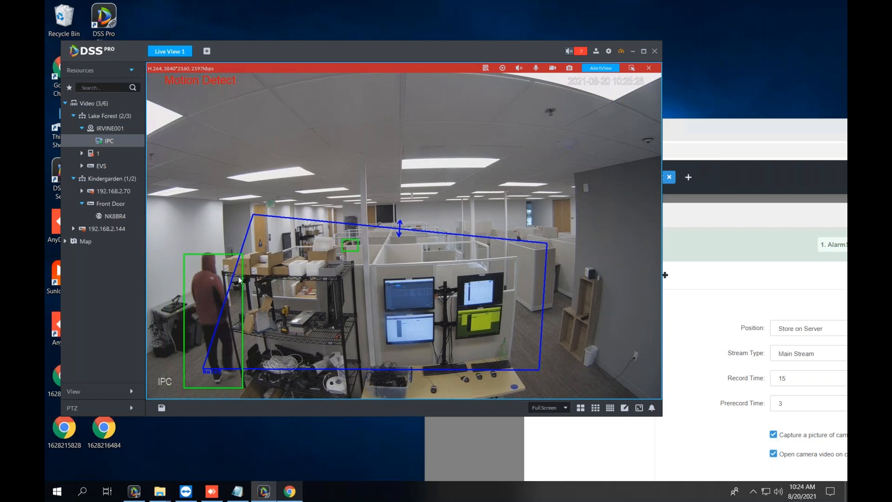
{"action": "left_click", "coordinate": [598, 68]}
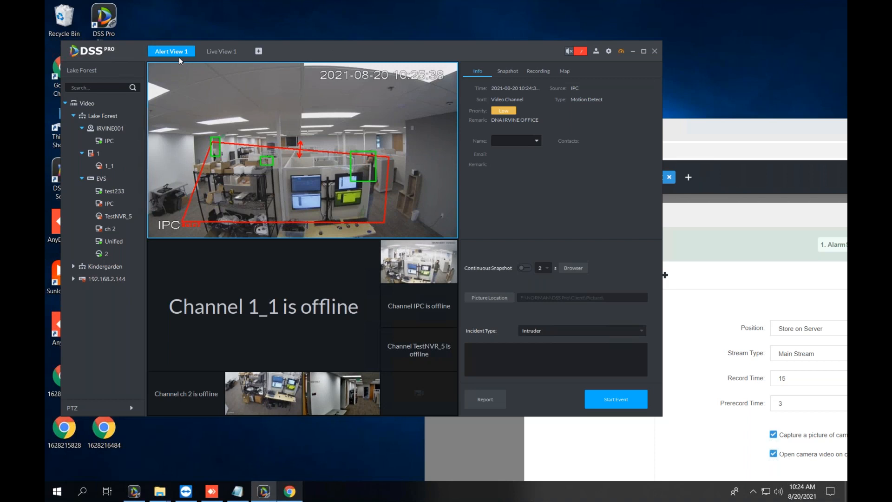
Switch between the view tabs and move the Alert View 1 tab after Live View 1.
{"action": "left_click", "coordinate": [214, 55]}
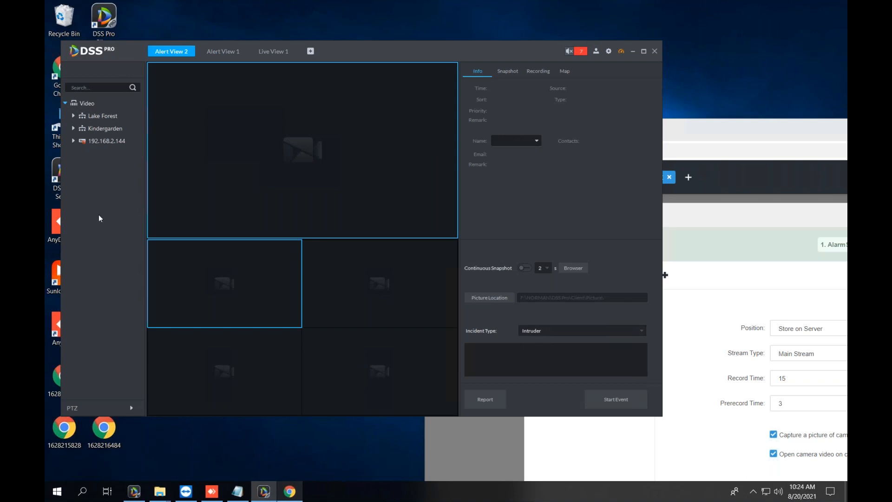
{"action": "left_click", "coordinate": [216, 53]}
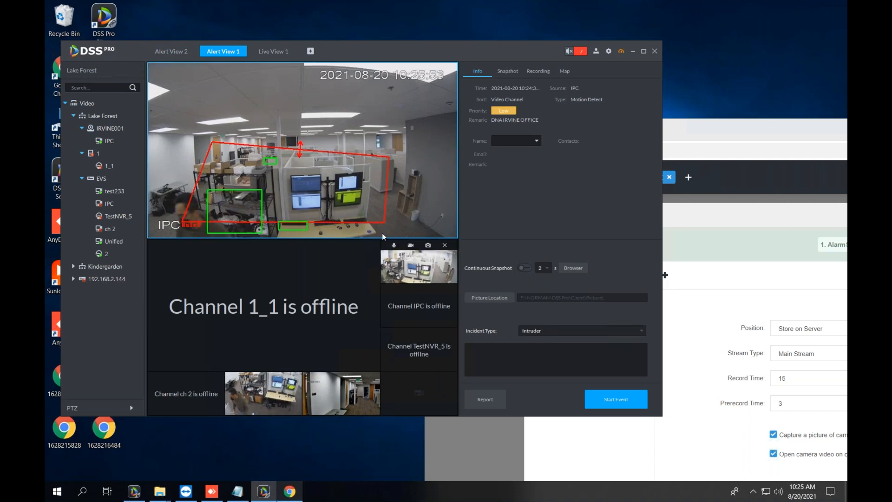
{"action": "left_click", "coordinate": [272, 52]}
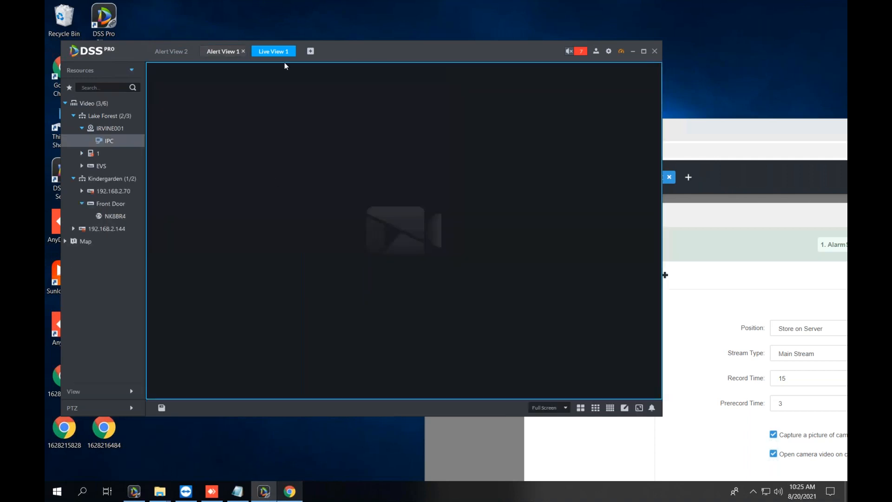
{"action": "left_click_drag", "start_coordinate": [239, 54], "coordinate": [297, 52]}
{"action": "left_click_drag", "start_coordinate": [454, 52], "coordinate": [504, 57]}
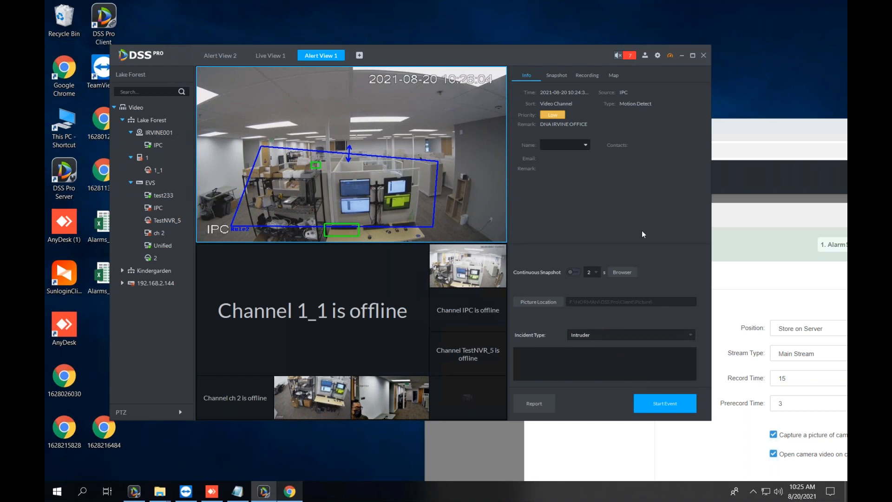
Select the IPC camera node and step through the alert view's camera tiles, ending on Channel 1_1.
{"action": "left_click", "coordinate": [251, 109]}
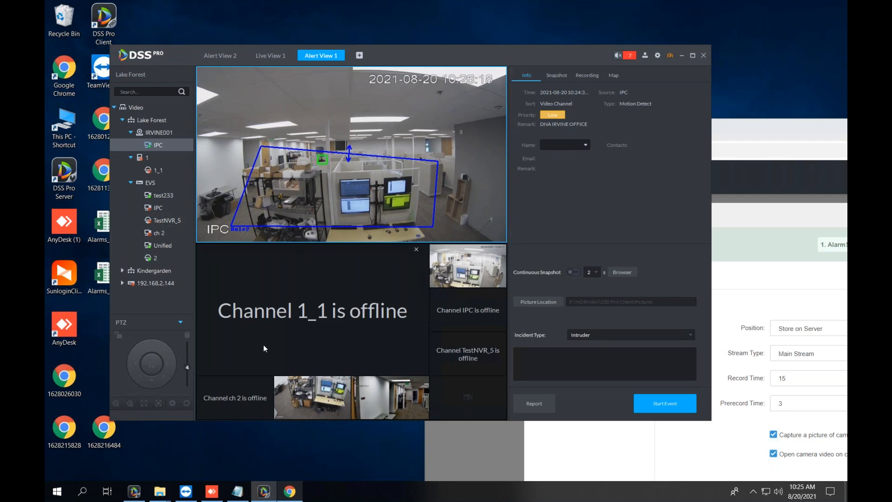
{"action": "left_click", "coordinate": [269, 401]}
{"action": "left_click", "coordinate": [324, 402]}
{"action": "left_click", "coordinate": [394, 407]}
{"action": "left_click", "coordinate": [472, 410]}
{"action": "left_click", "coordinate": [469, 357]}
{"action": "left_click", "coordinate": [468, 321]}
{"action": "left_click", "coordinate": [324, 327]}
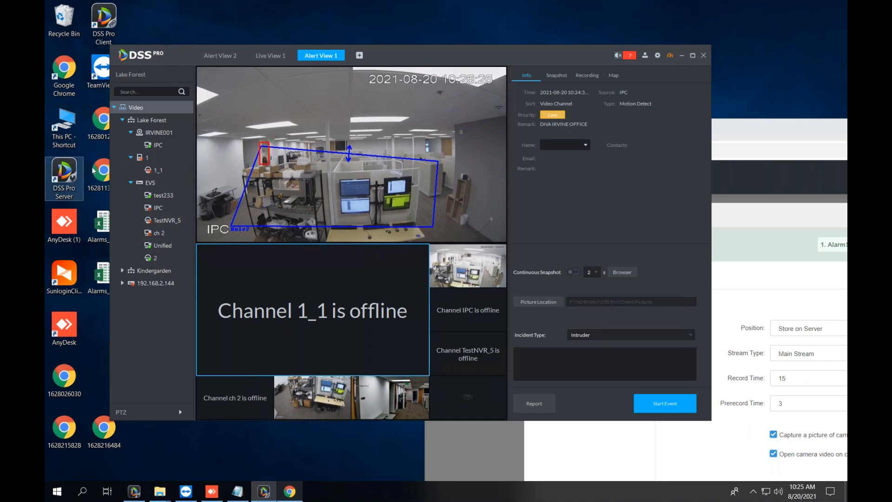
{"action": "key", "text": "alt+Tab"}
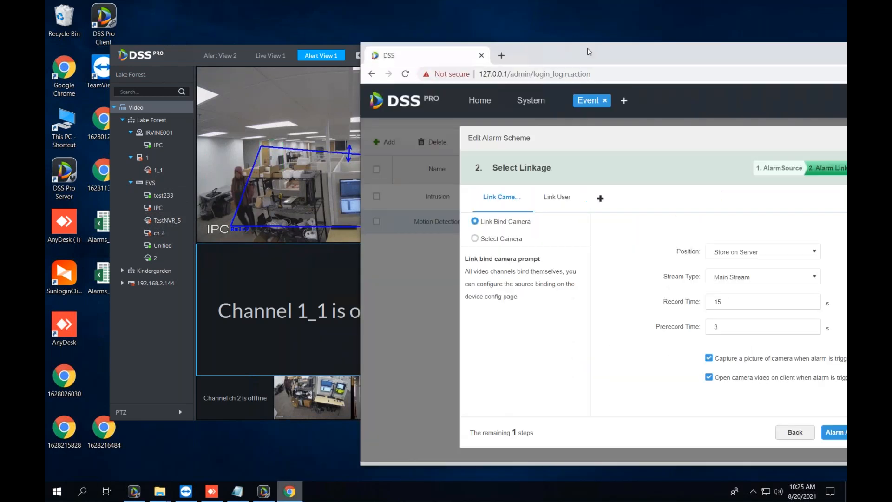
Leave the scheme editor via Home, System and Event, ending on a New Tab of configuration modules.
{"action": "left_click_drag", "start_coordinate": [587, 48], "coordinate": [450, 52]}
{"action": "left_click", "coordinate": [307, 107]}
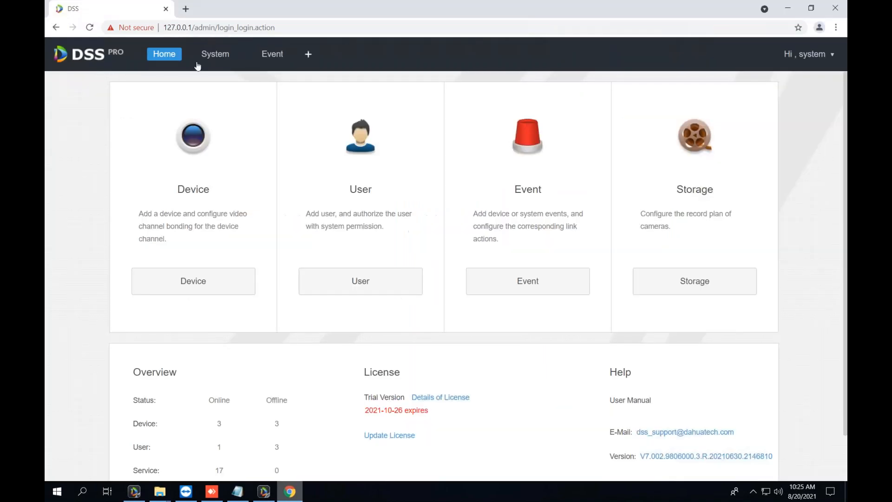
{"action": "left_click", "coordinate": [212, 55]}
{"action": "left_click", "coordinate": [274, 54]}
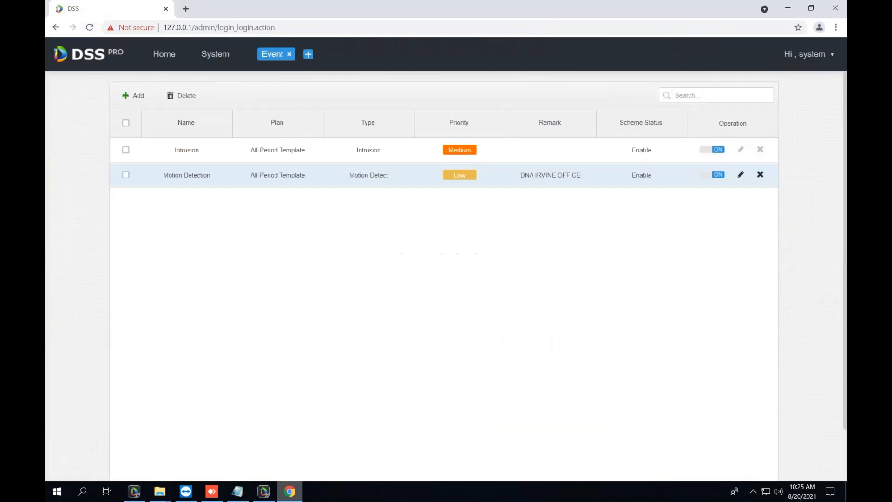
{"action": "left_click", "coordinate": [309, 55]}
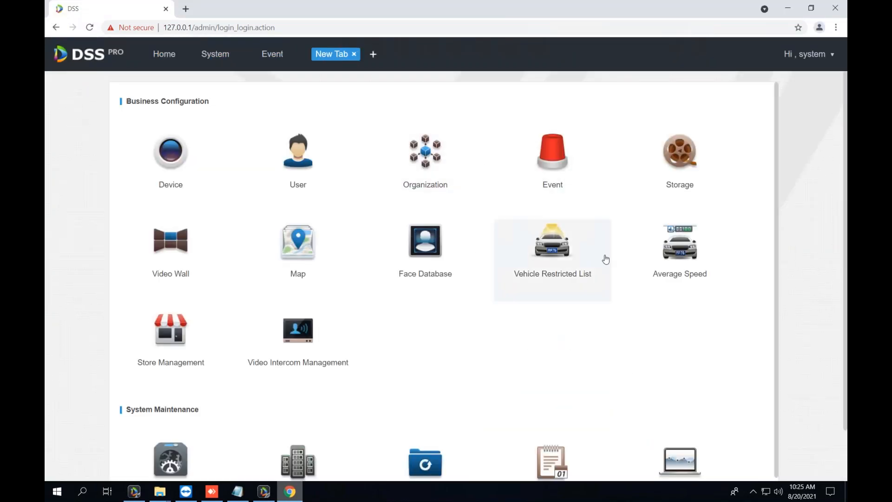
Open Organization and select the IRVINE001 device under Lake Forest.
{"action": "scroll", "coordinate": [251, 369], "scroll_direction": "down", "scroll_amount": 3}
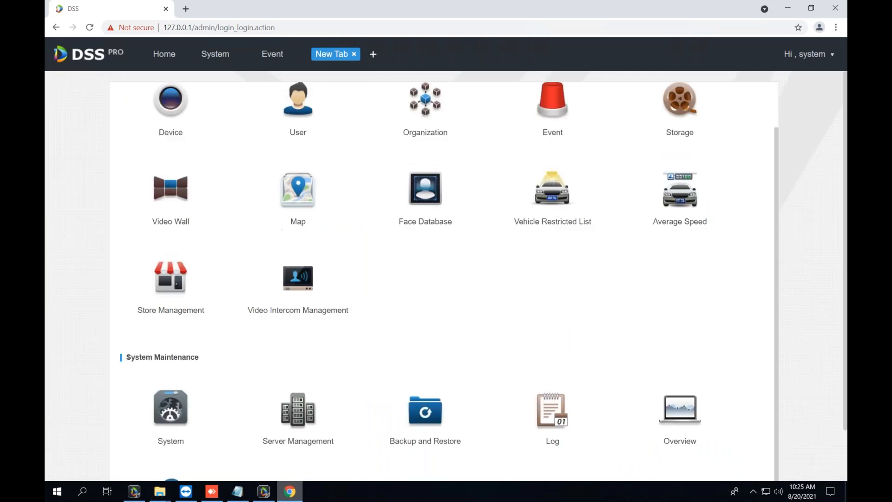
{"action": "scroll", "coordinate": [293, 388], "scroll_direction": "up", "scroll_amount": 2}
{"action": "scroll", "coordinate": [297, 418], "scroll_direction": "up", "scroll_amount": 1}
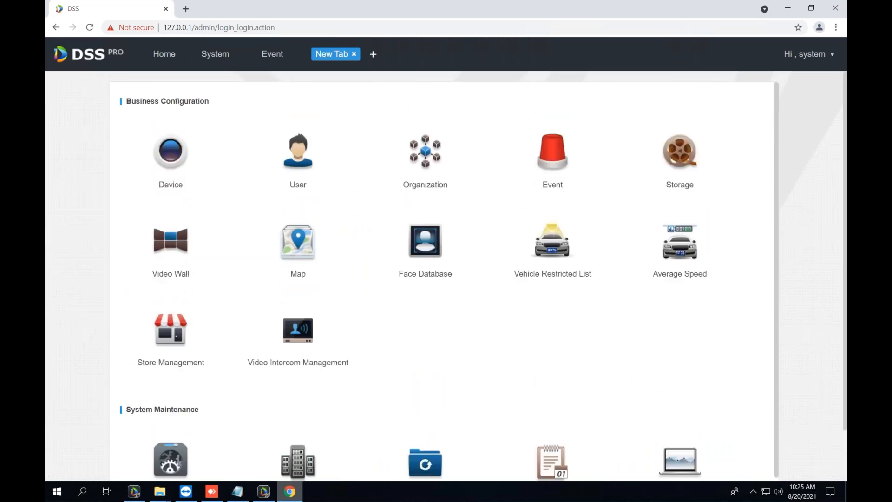
{"action": "left_click", "coordinate": [425, 158]}
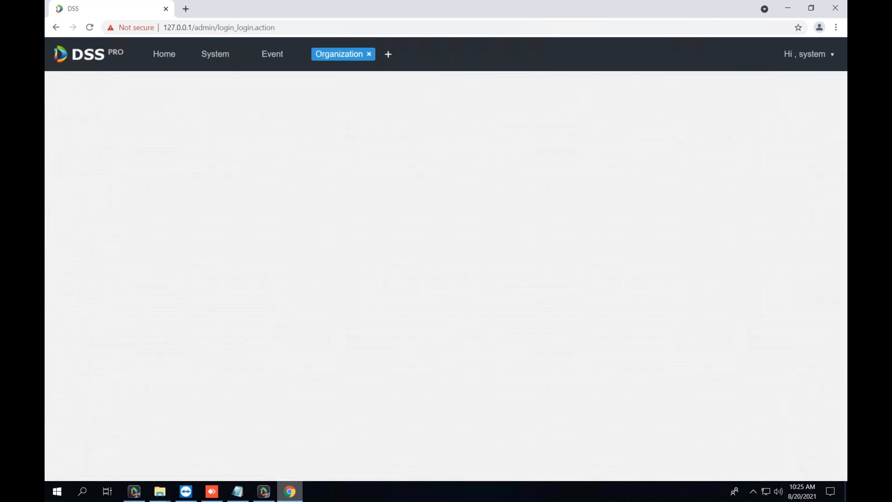
{"action": "left_click", "coordinate": [161, 166]}
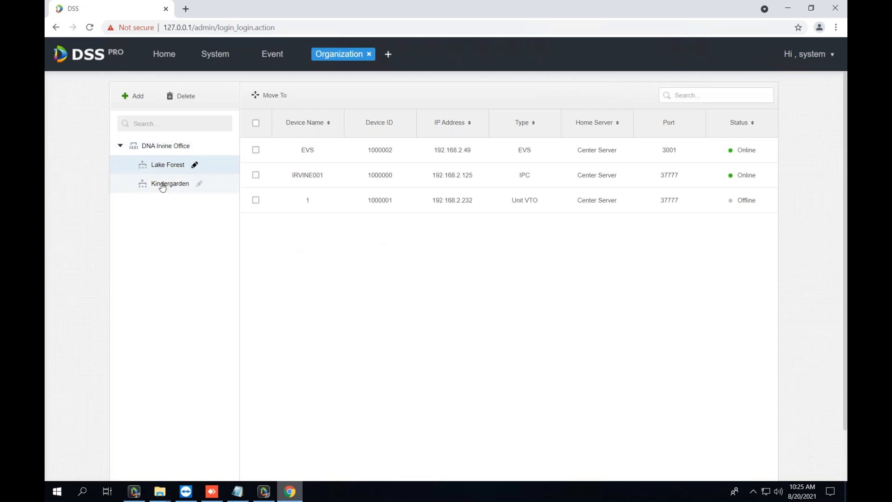
{"action": "left_click", "coordinate": [308, 175]}
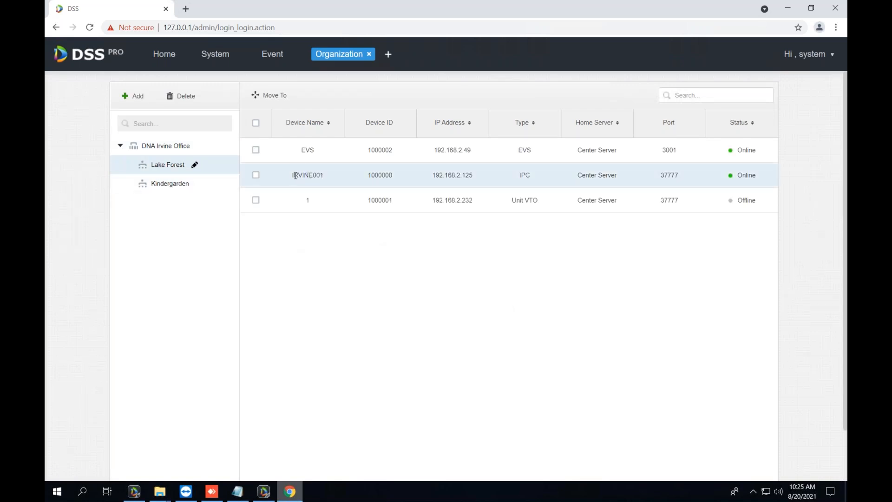
{"action": "double_click", "coordinate": [296, 175]}
Clear the device name selection and restore the browser to uncover the client behind it.
{"action": "left_click_drag", "start_coordinate": [625, 16], "coordinate": [723, 45]}
{"action": "left_click", "coordinate": [335, 119]}
{"action": "left_click_drag", "start_coordinate": [617, 41], "coordinate": [260, 1]}
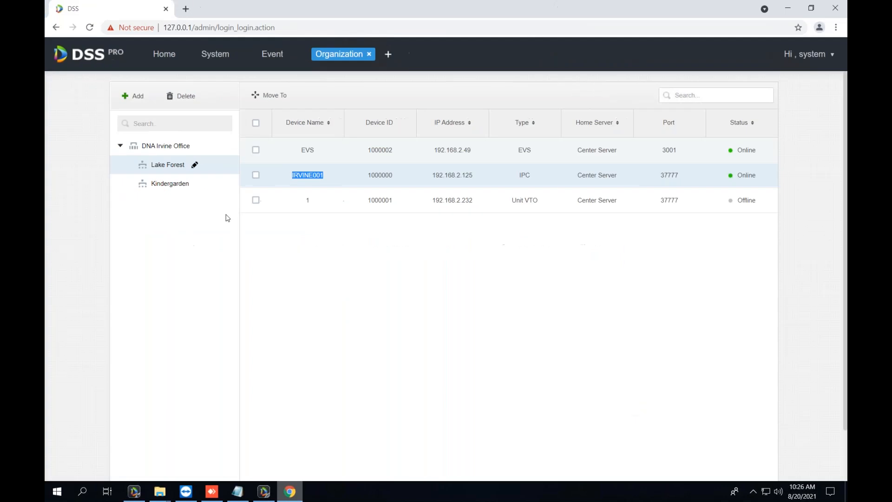
{"action": "left_click", "coordinate": [313, 151]}
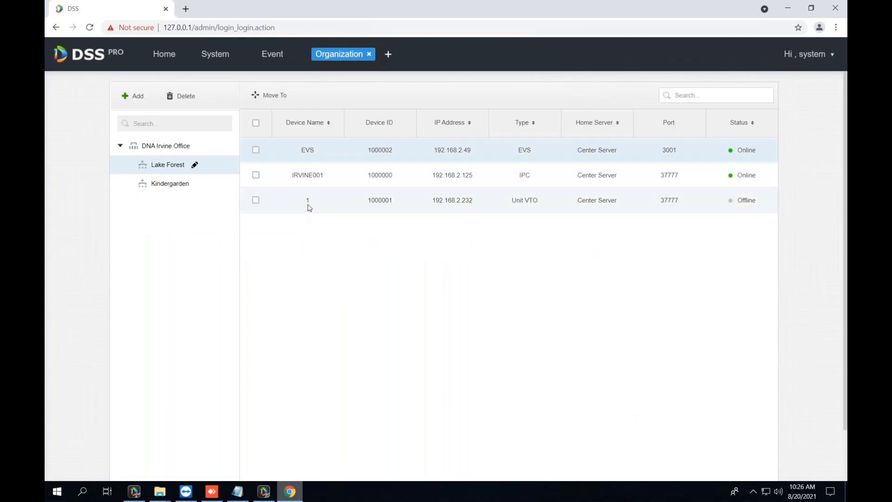
{"action": "left_click_drag", "start_coordinate": [527, 10], "coordinate": [679, 70]}
Check the client's Local Config alarm settings, close them, and bring Alert View 1 back in front.
{"action": "left_click", "coordinate": [377, 52]}
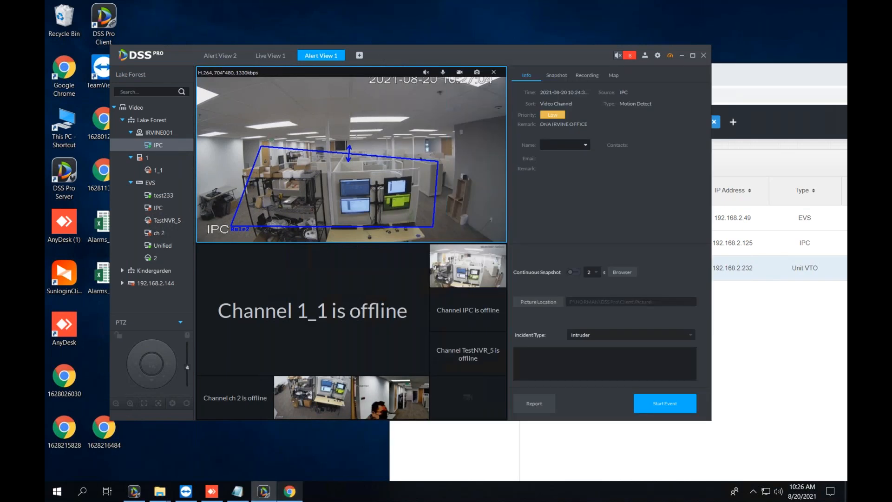
{"action": "left_click", "coordinate": [657, 56]}
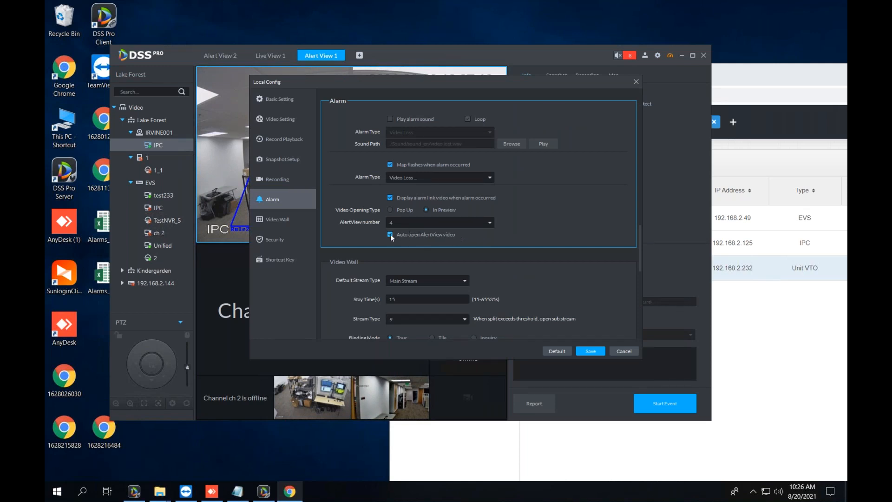
{"action": "left_click", "coordinate": [614, 352]}
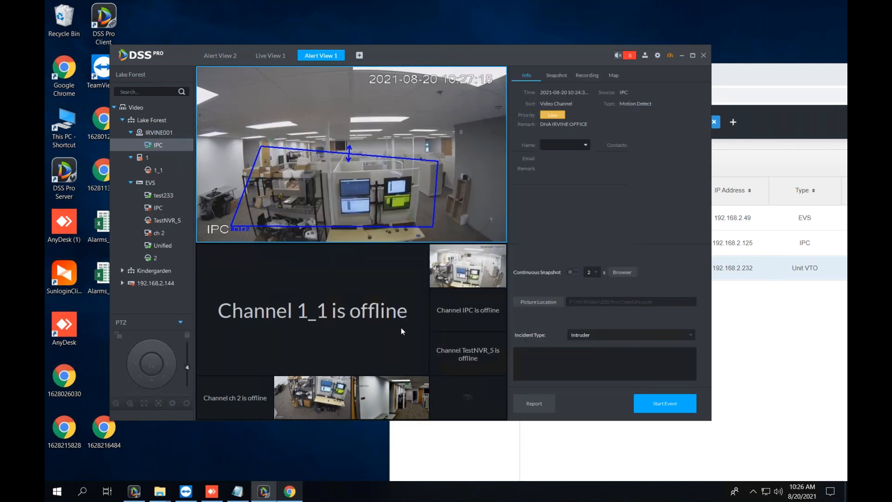
{"action": "left_click_drag", "start_coordinate": [806, 85], "coordinate": [802, 67]}
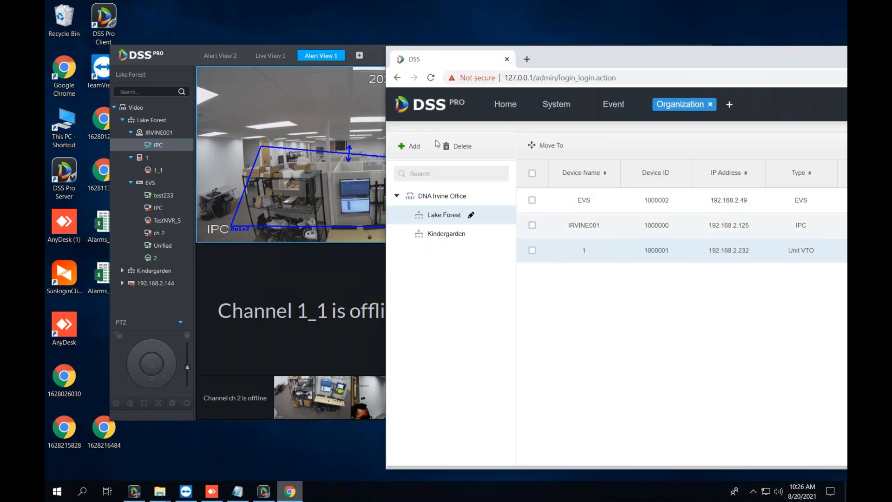
{"action": "left_click", "coordinate": [293, 115]}
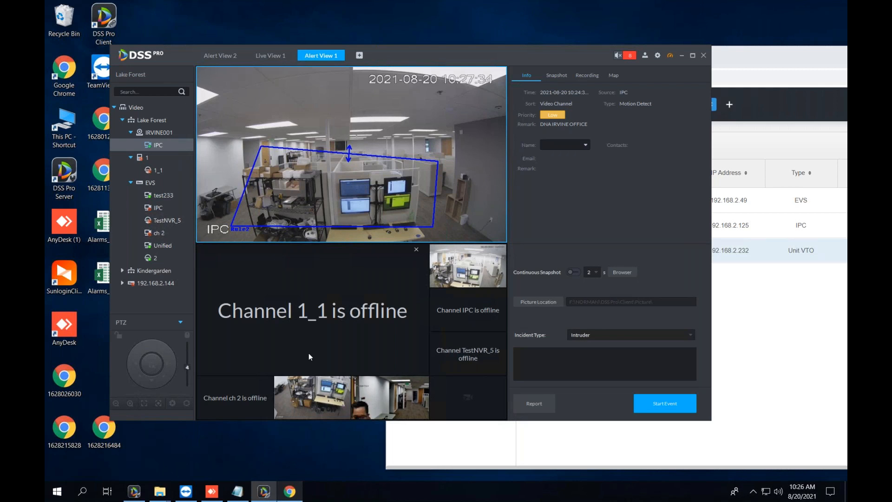
{"action": "left_click", "coordinate": [447, 275]}
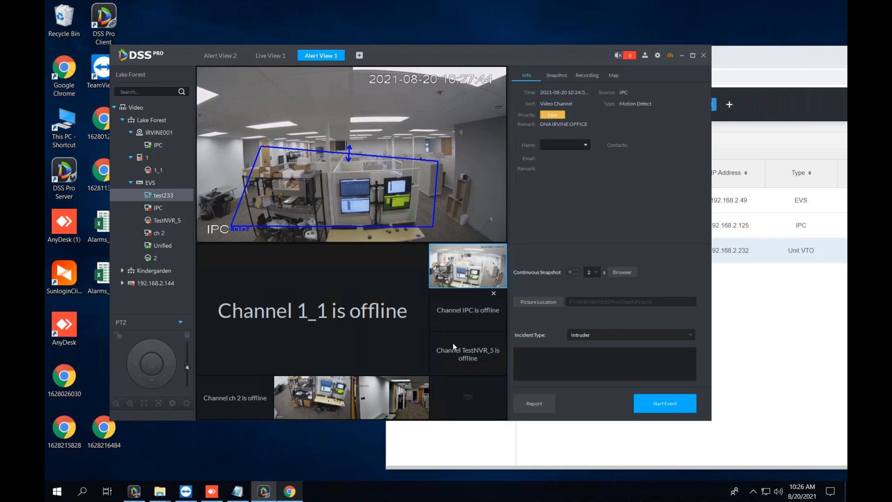
{"action": "left_click", "coordinate": [454, 366]}
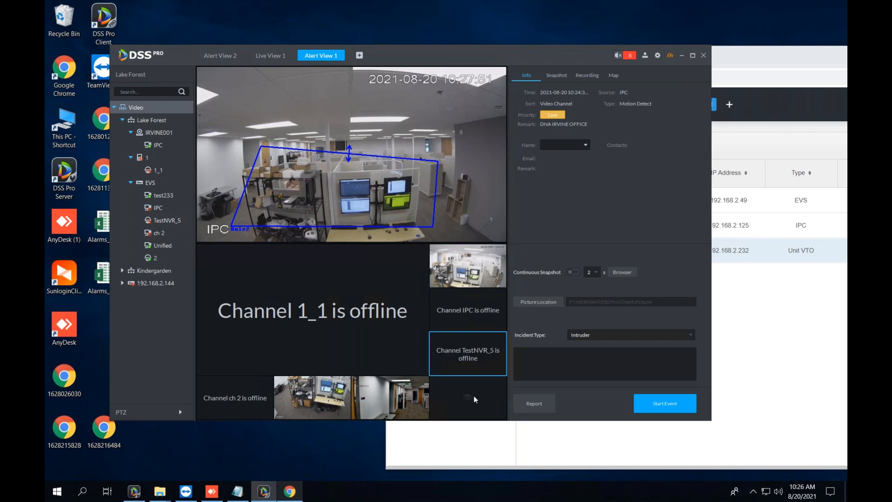
{"action": "left_click", "coordinate": [285, 406]}
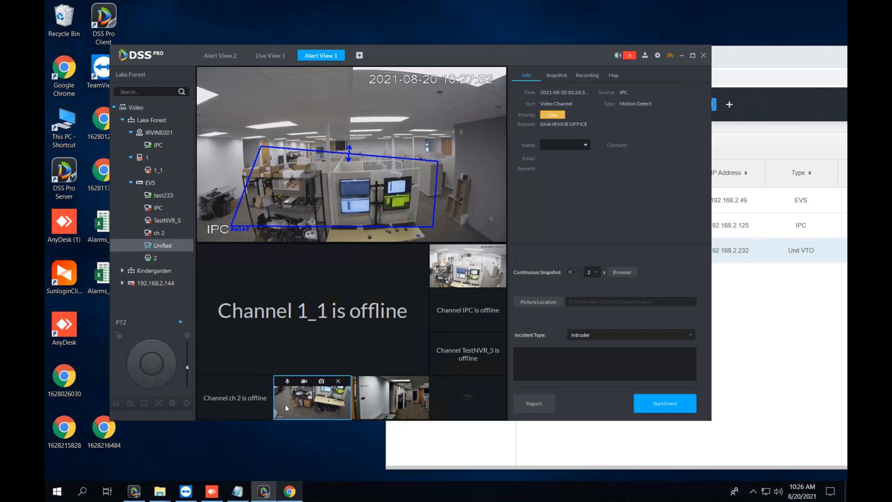
{"action": "left_click", "coordinate": [294, 322]}
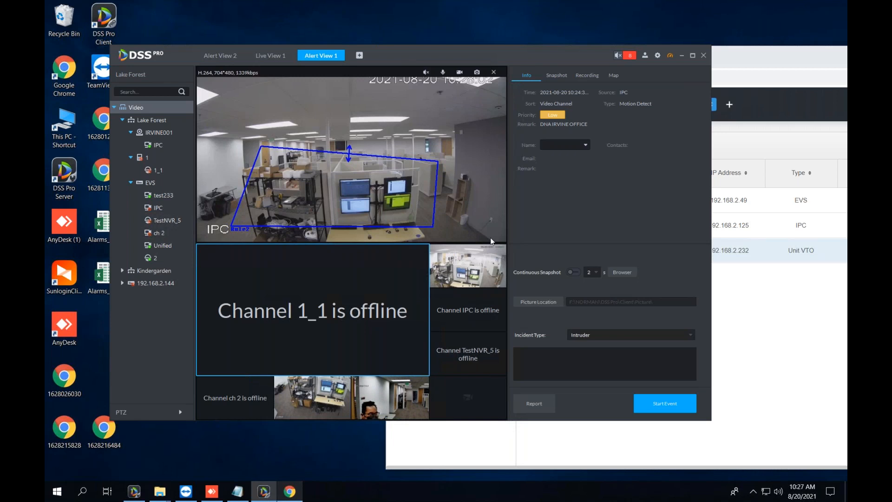
{"action": "left_click", "coordinate": [286, 409]}
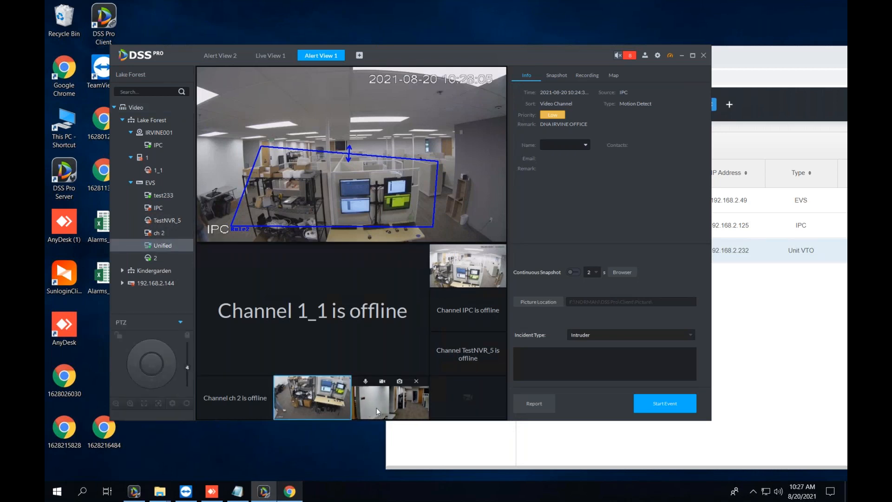
{"action": "left_click", "coordinate": [468, 302]}
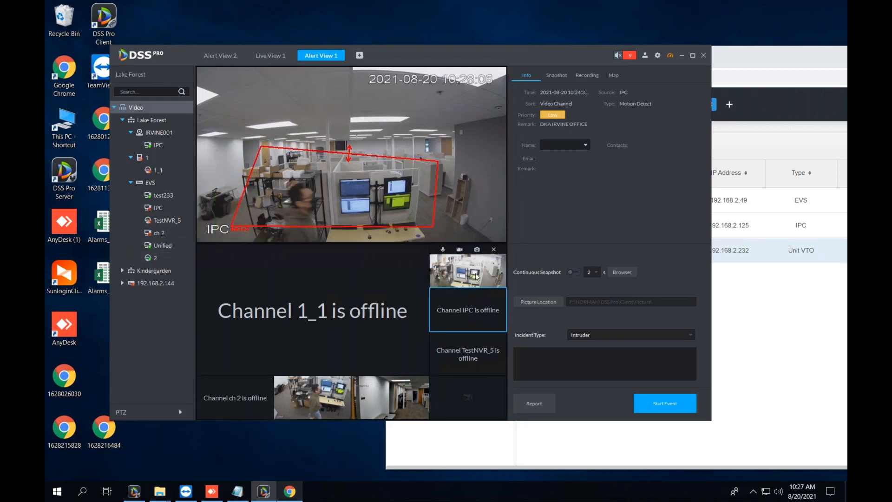
{"action": "left_click", "coordinate": [228, 411]}
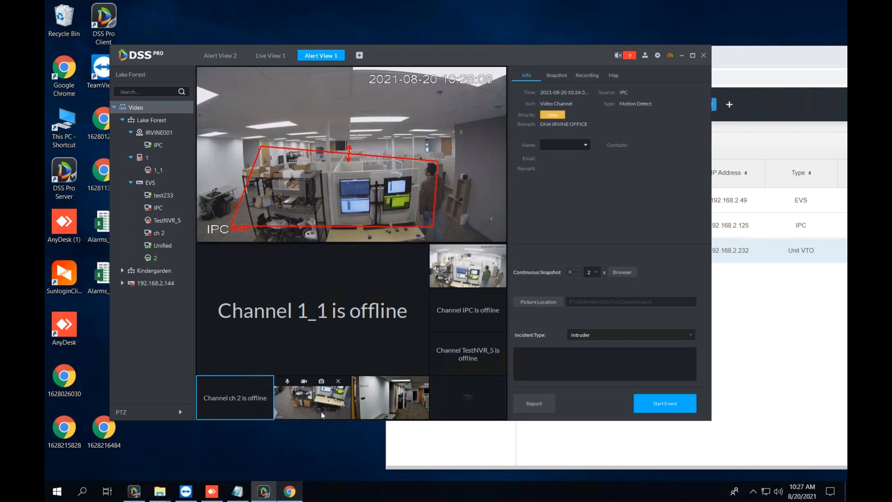
{"action": "left_click", "coordinate": [396, 416]}
{"action": "left_click", "coordinate": [381, 335]}
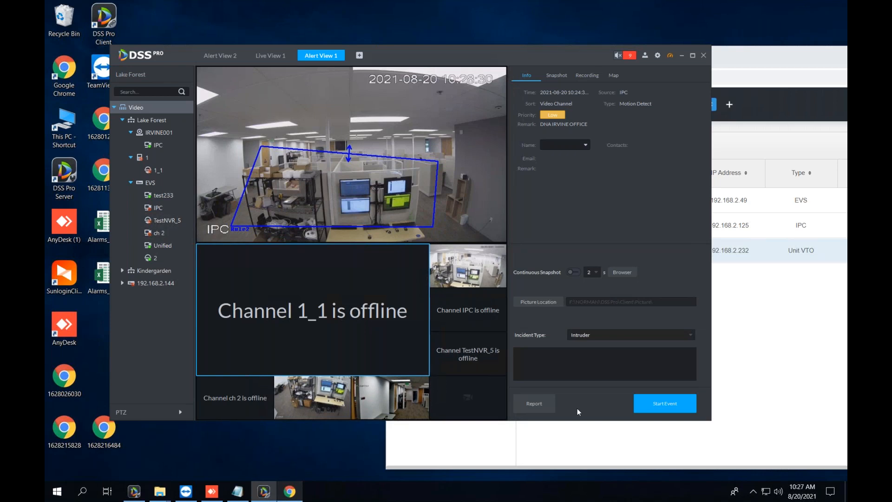
{"action": "left_click", "coordinate": [270, 57]}
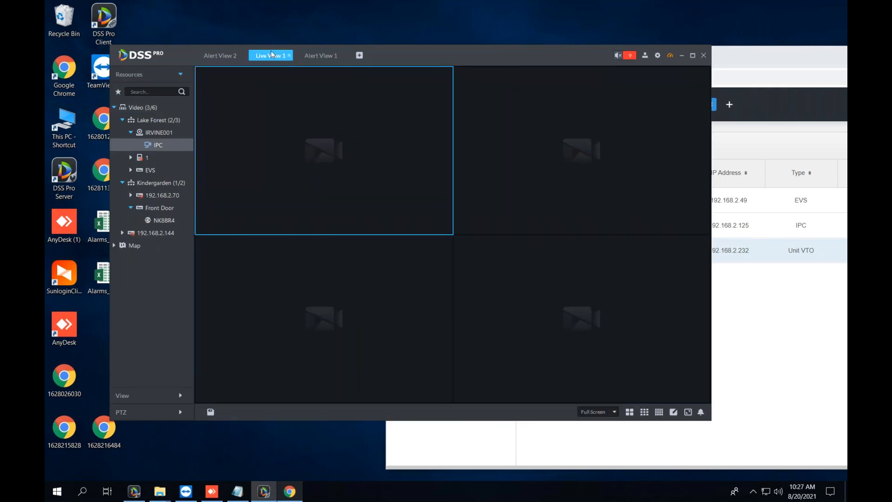
{"action": "left_click", "coordinate": [316, 57]}
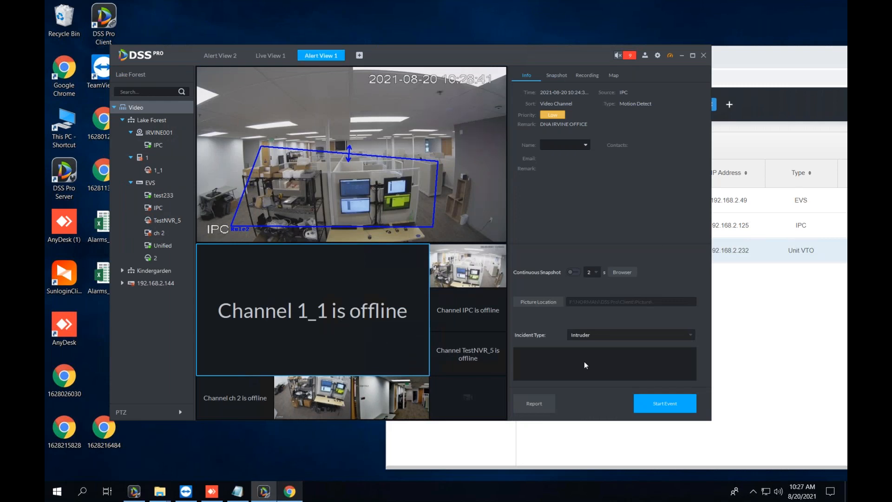
Start an event for the IPC motion-detect alarm and take a snapshot of the live feed.
{"action": "left_click", "coordinate": [662, 404]}
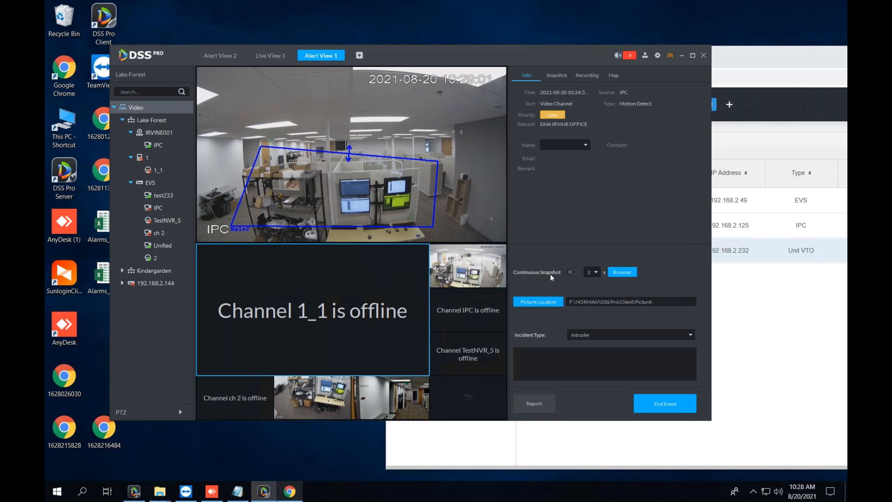
{"action": "mouse_move", "coordinate": [466, 79]}
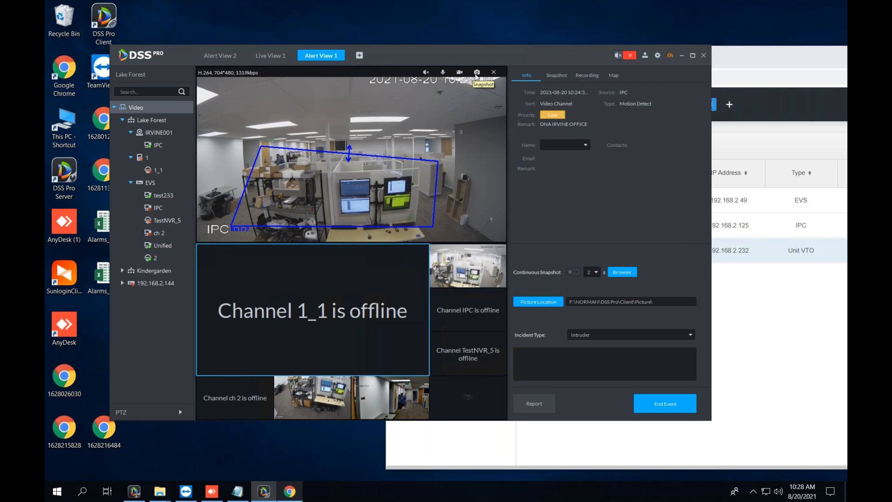
{"action": "left_click", "coordinate": [477, 73]}
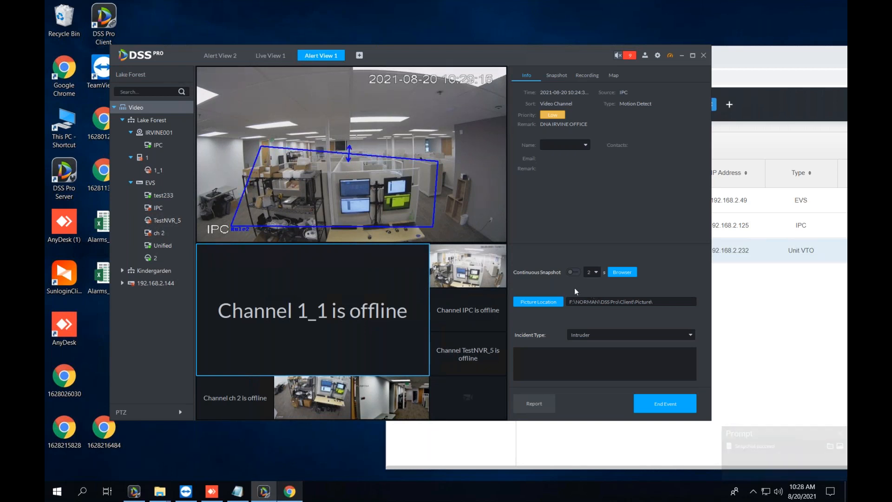
Keep the snapshot interval at 2 seconds and toggle Continuous Snapshot on, then off.
{"action": "left_click", "coordinate": [592, 271]}
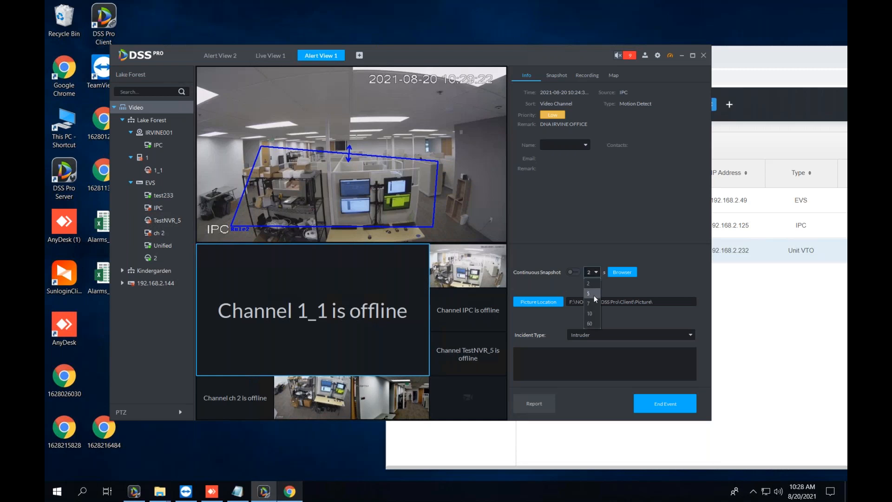
{"action": "left_click", "coordinate": [584, 286]}
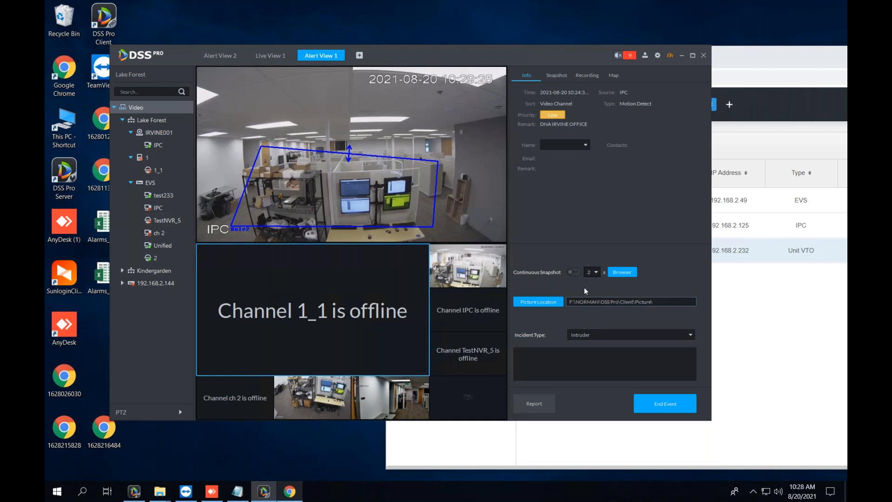
{"action": "left_click", "coordinate": [575, 273]}
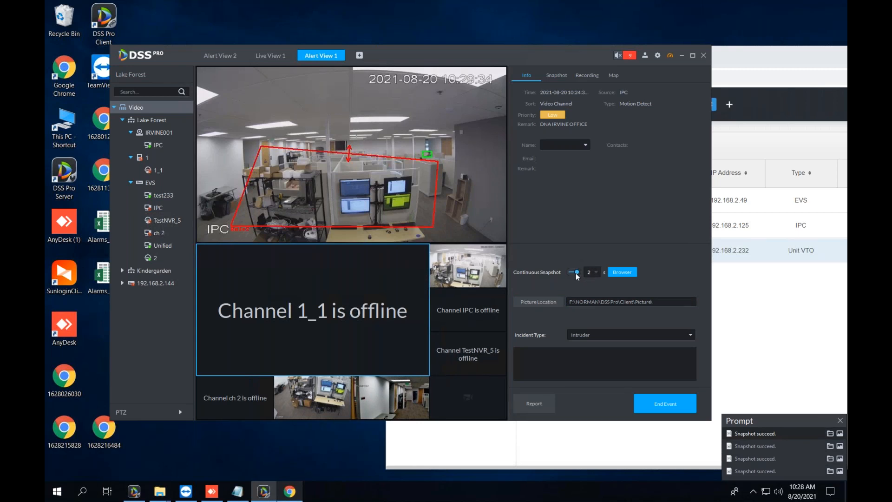
{"action": "left_click", "coordinate": [576, 272]}
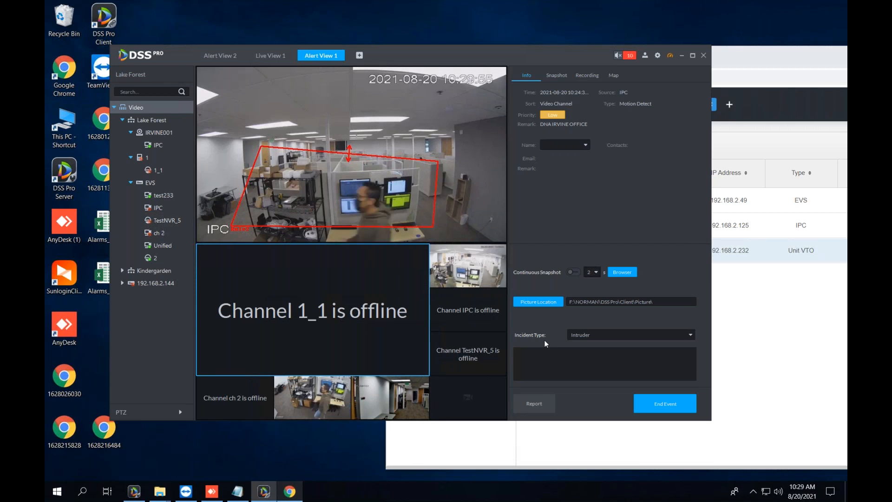
Review the System > Incident Type list in the browser, then go to the Event alarm-scheme page.
{"action": "left_click", "coordinate": [798, 338]}
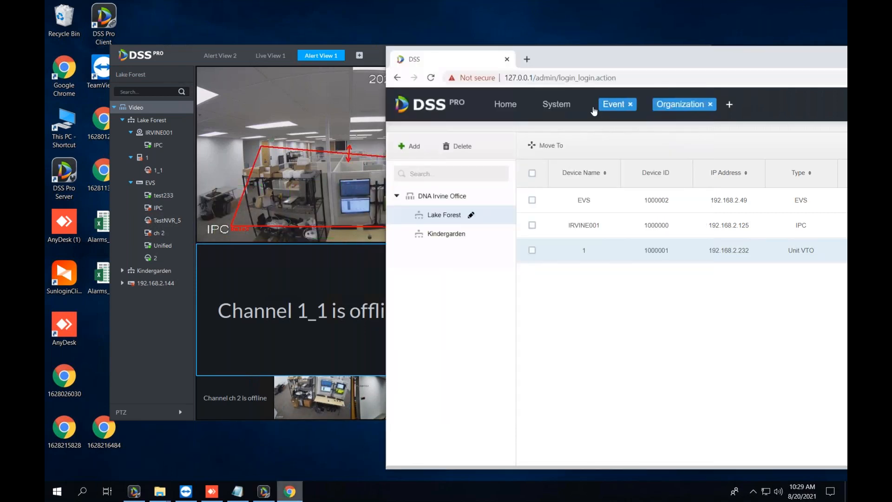
{"action": "left_click", "coordinate": [558, 102]}
{"action": "left_click_drag", "start_coordinate": [628, 51], "coordinate": [431, 66]}
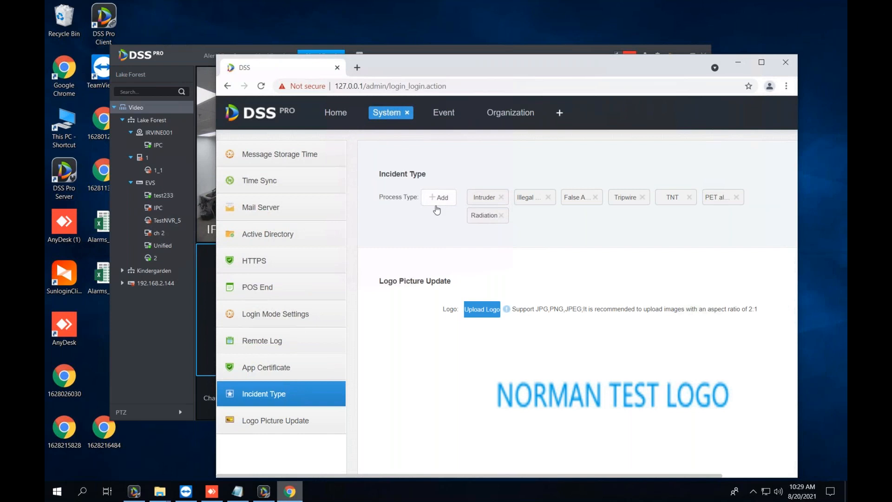
{"action": "left_click", "coordinate": [437, 120]}
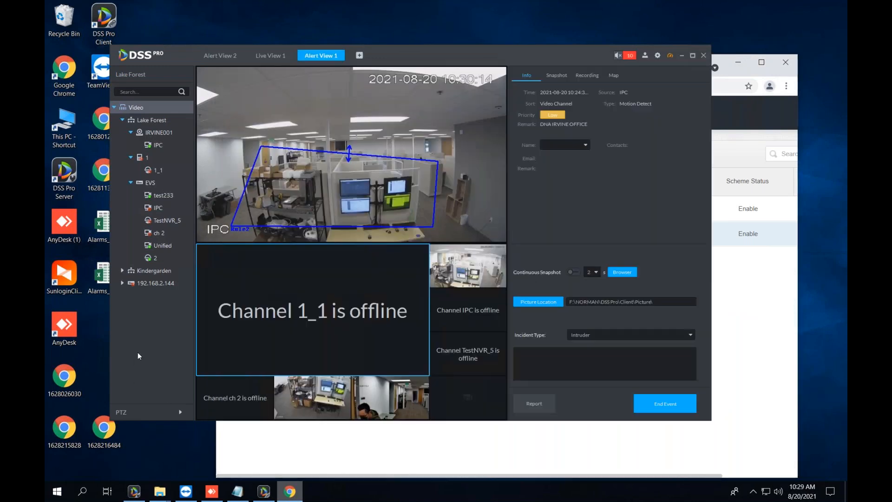
Change the incident type from Intruder to TNT, add the remark 'Very dangerous', and end the event.
{"action": "left_click", "coordinate": [580, 333]}
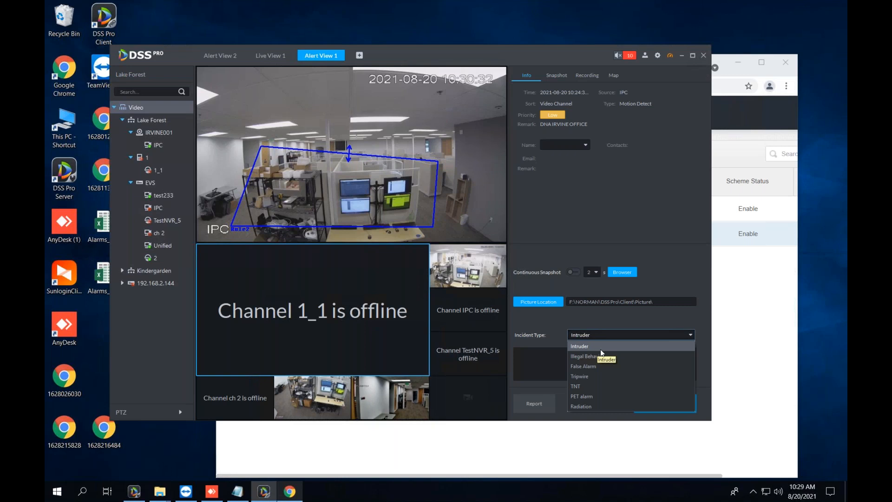
{"action": "left_click", "coordinate": [603, 386]}
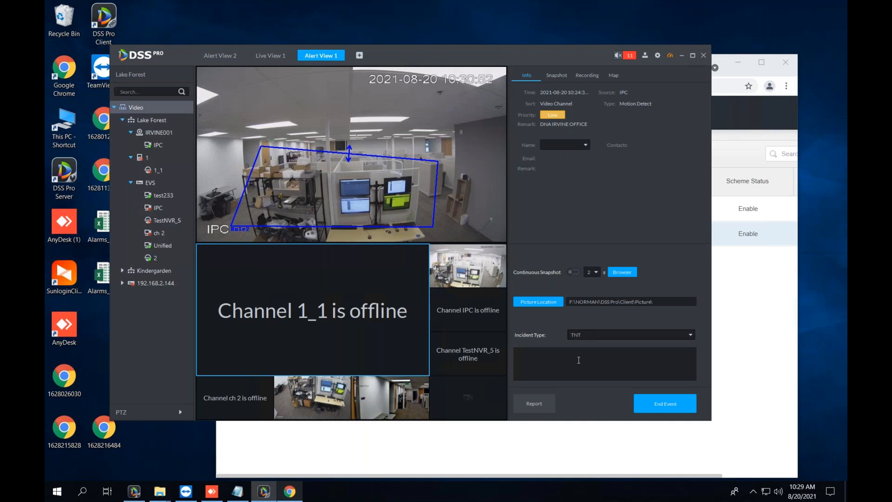
{"action": "left_click", "coordinate": [578, 360]}
{"action": "type", "text": "Very dangerous"}
{"action": "left_click", "coordinate": [660, 404]}
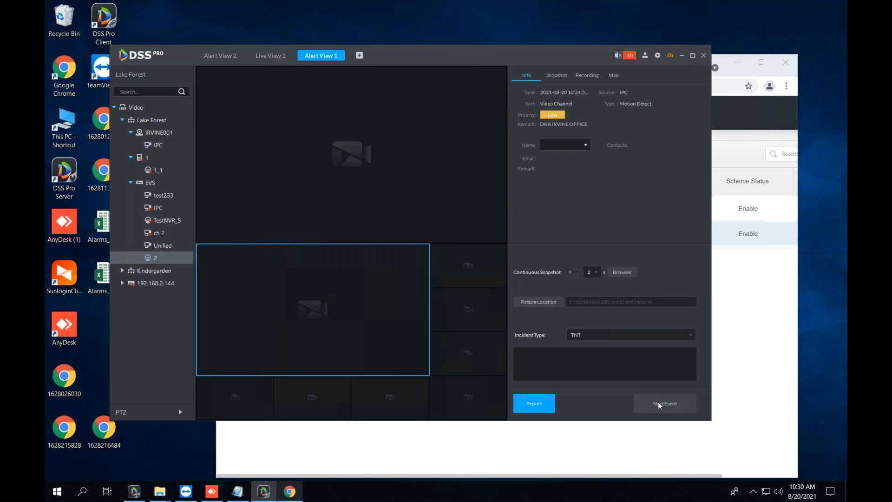
Select the third, fifth and sixth snapshots for the incident report export.
{"action": "left_click", "coordinate": [526, 406]}
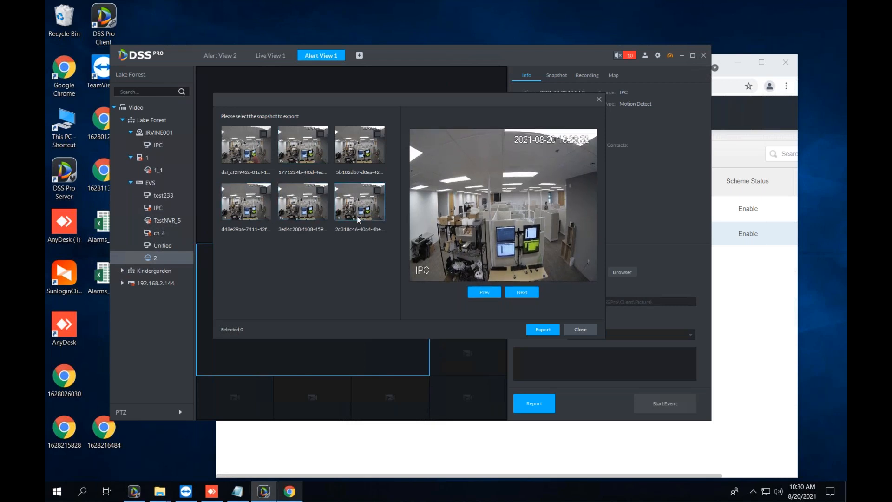
{"action": "left_click", "coordinate": [321, 191]}
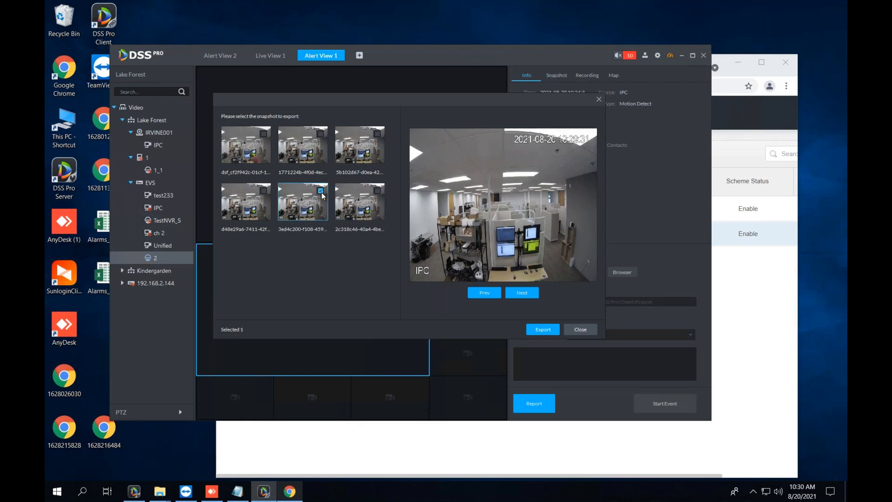
{"action": "left_click", "coordinate": [378, 134]}
{"action": "left_click", "coordinate": [377, 191]}
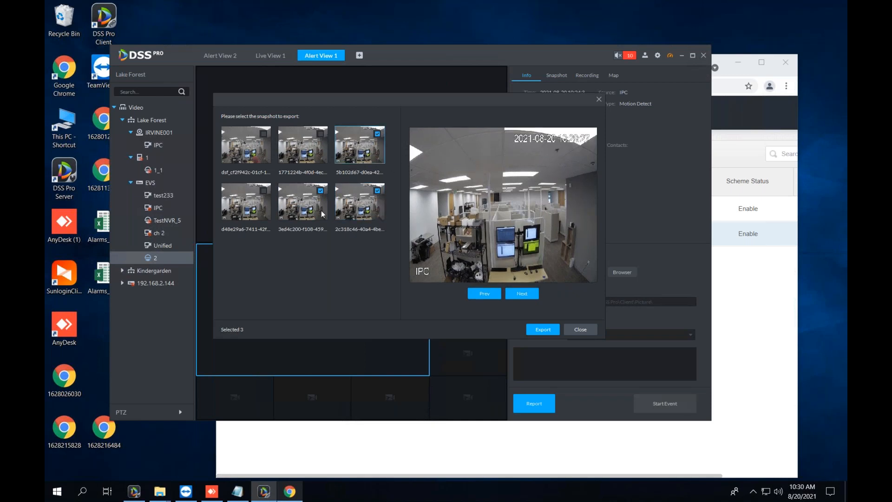
{"action": "left_click", "coordinate": [305, 212]}
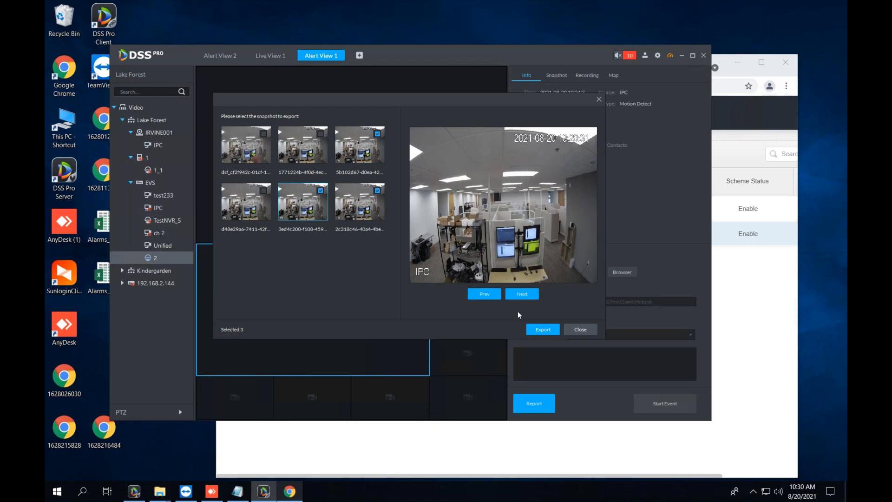
Export the report with those snapshots as a PDF to the Desktop folder.
{"action": "left_click", "coordinate": [536, 330]}
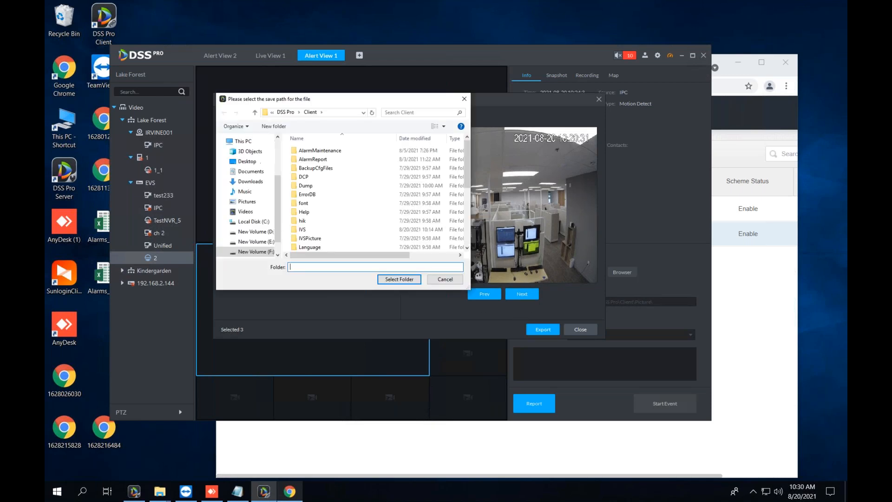
{"action": "scroll", "coordinate": [244, 154], "scroll_direction": "up", "scroll_amount": 2}
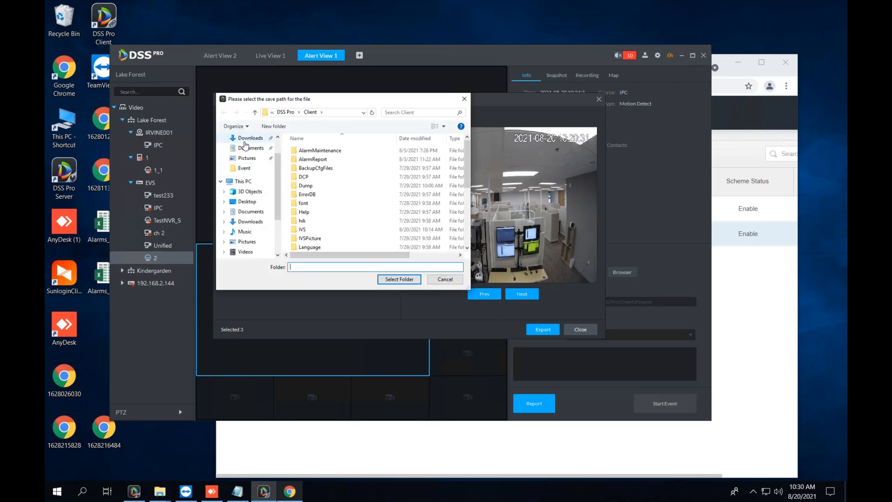
{"action": "scroll", "coordinate": [244, 151], "scroll_direction": "up", "scroll_amount": 1}
{"action": "left_click", "coordinate": [247, 154]}
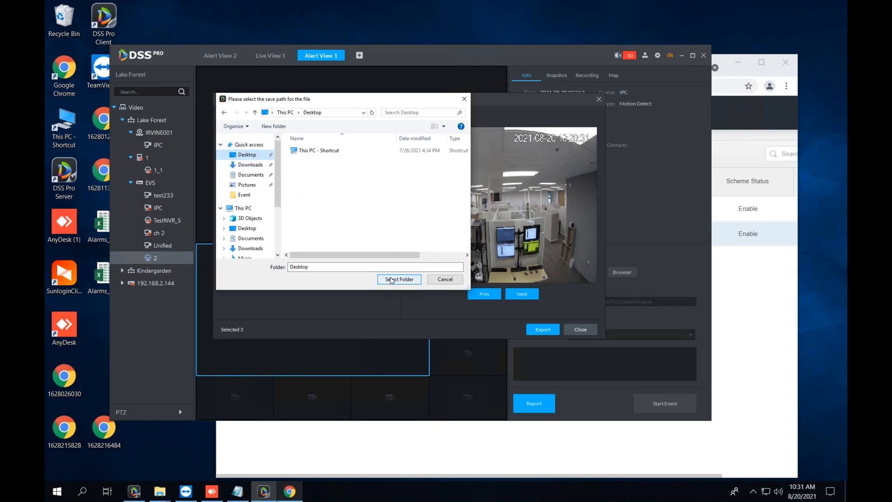
{"action": "left_click", "coordinate": [391, 280]}
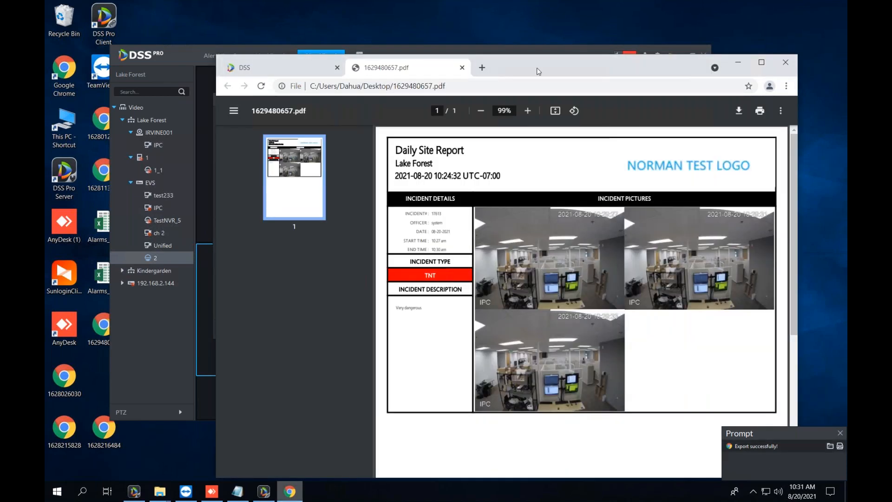
Maximize and zoom the Daily Site Report PDF, highlighting its heading and Lake Forest line, then return to DSS.
{"action": "double_click", "coordinate": [538, 71]}
{"action": "scroll", "coordinate": [411, 157], "scroll_direction": "up", "scroll_amount": 3}
{"action": "scroll", "coordinate": [510, 184], "scroll_direction": "down", "scroll_amount": 2}
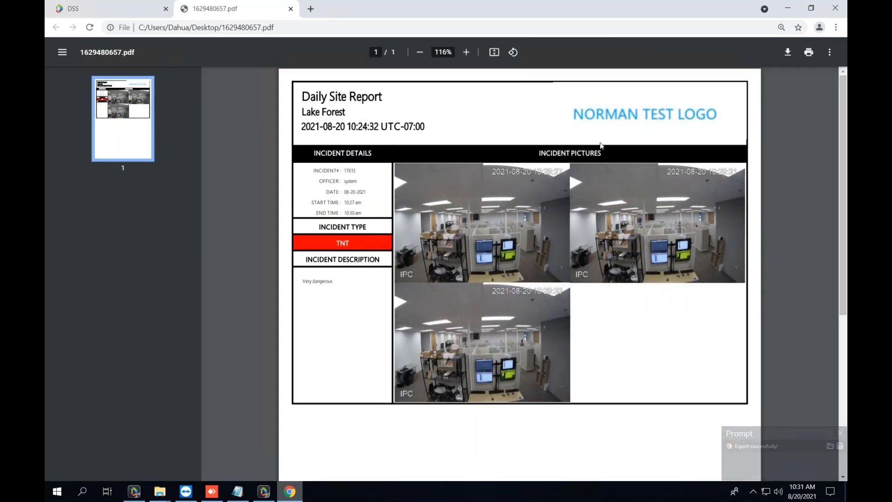
{"action": "scroll", "coordinate": [510, 184], "scroll_direction": "up", "scroll_amount": 2}
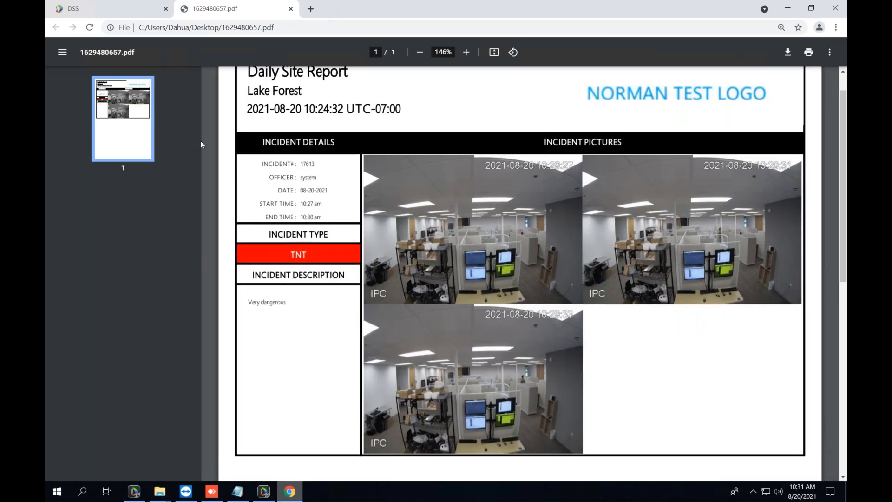
{"action": "scroll", "coordinate": [359, 139], "scroll_direction": "up", "scroll_amount": 1}
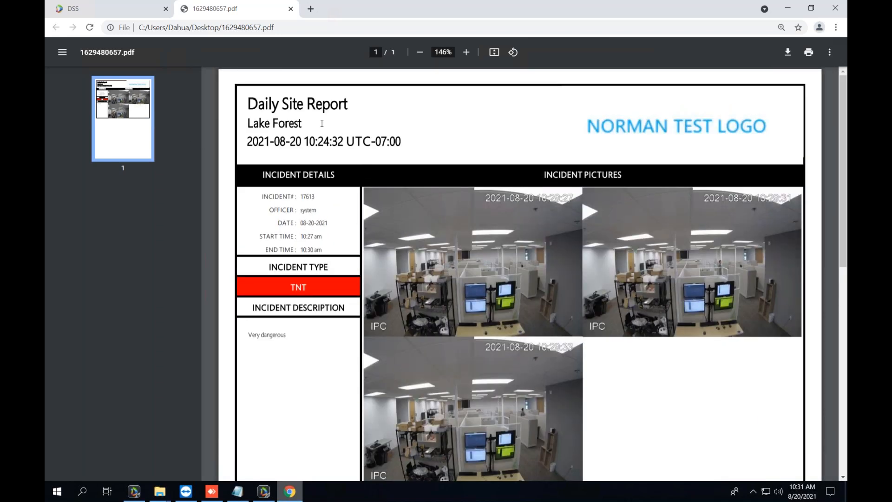
{"action": "left_click_drag", "start_coordinate": [248, 105], "coordinate": [363, 105]}
{"action": "left_click", "coordinate": [364, 104]}
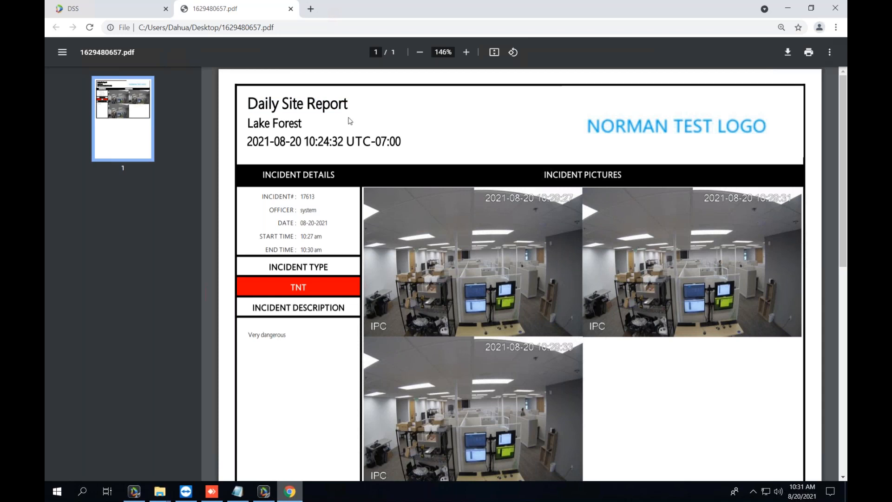
{"action": "left_click_drag", "start_coordinate": [247, 122], "coordinate": [305, 124]}
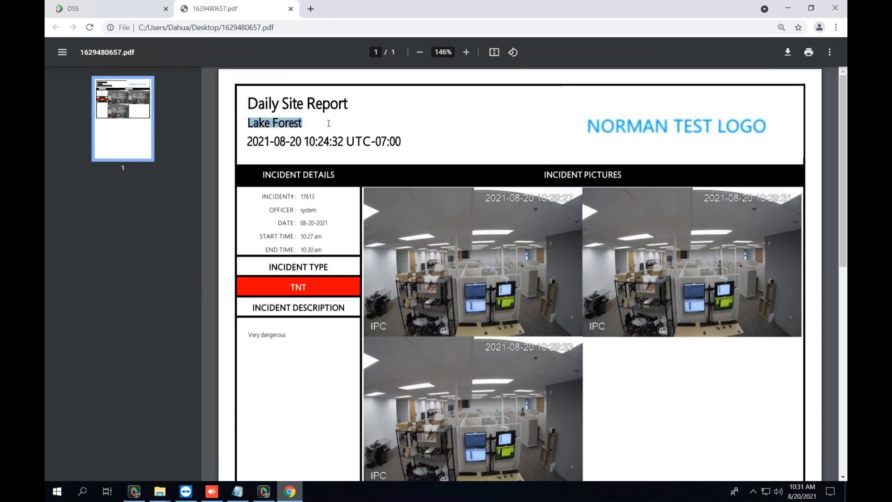
{"action": "left_click", "coordinate": [130, 7]}
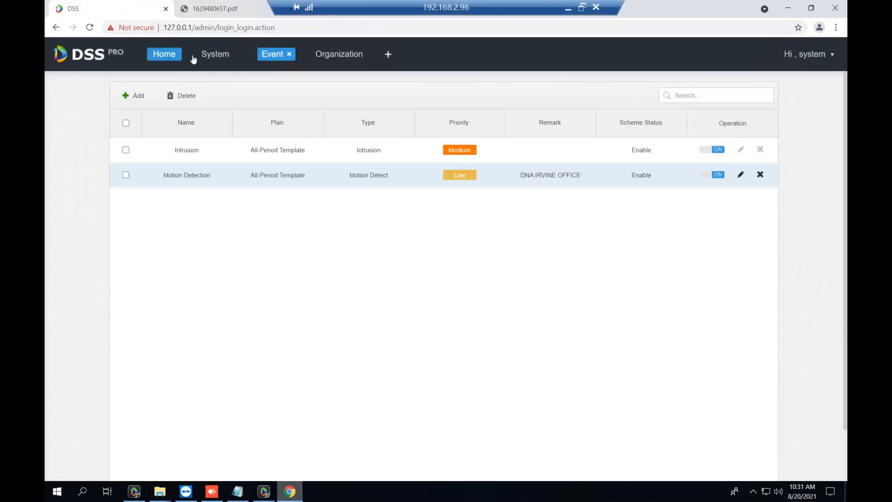
View the devices under Lake Forest in Organization, checking the report PDF's date line.
{"action": "left_click", "coordinate": [340, 54]}
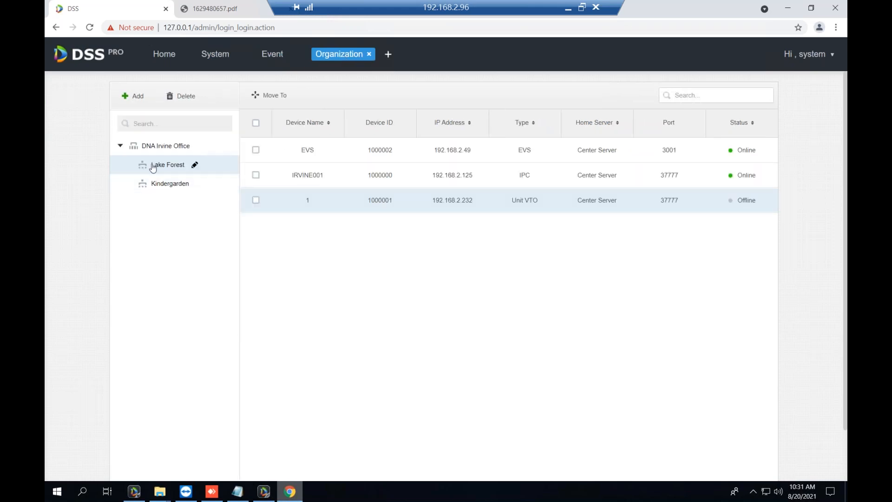
{"action": "left_click", "coordinate": [178, 166]}
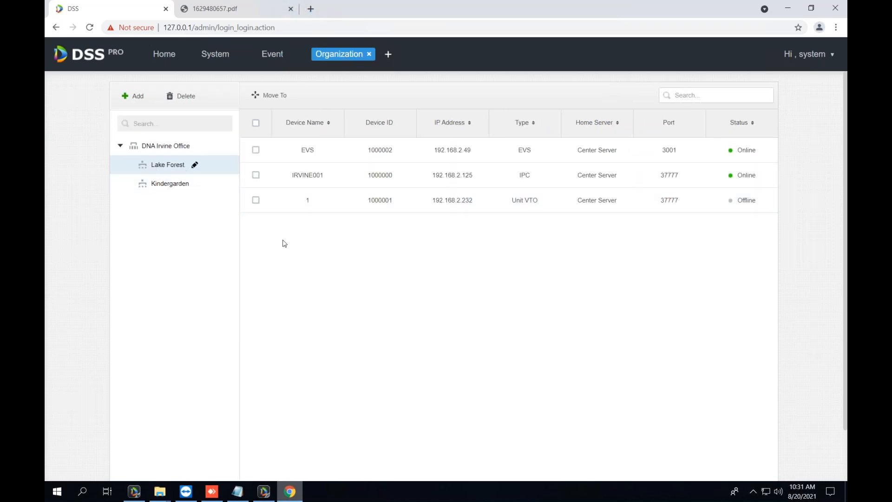
{"action": "left_click", "coordinate": [243, 4]}
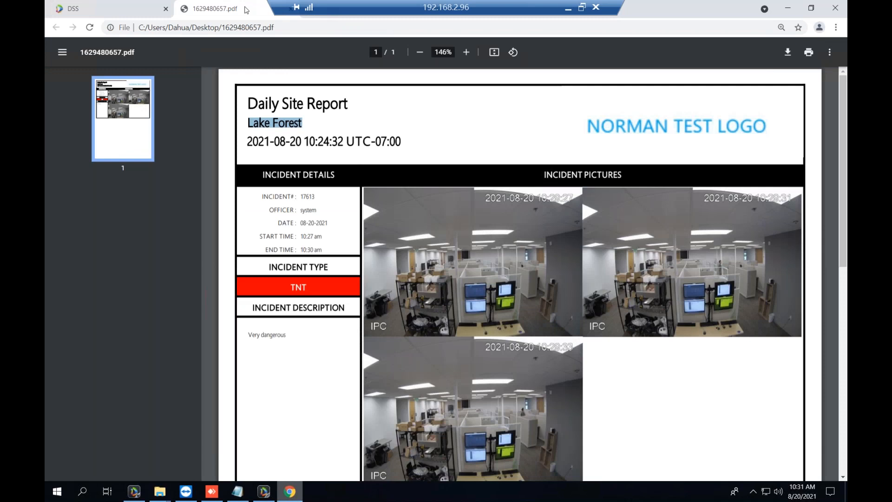
{"action": "mouse_move", "coordinate": [239, 140]}
{"action": "left_mouse_down"}
{"action": "mouse_move", "coordinate": [410, 140]}
{"action": "mouse_move", "coordinate": [249, 143]}
{"action": "left_mouse_up"}
{"action": "left_click", "coordinate": [424, 142]}
{"action": "left_click", "coordinate": [97, 6]}
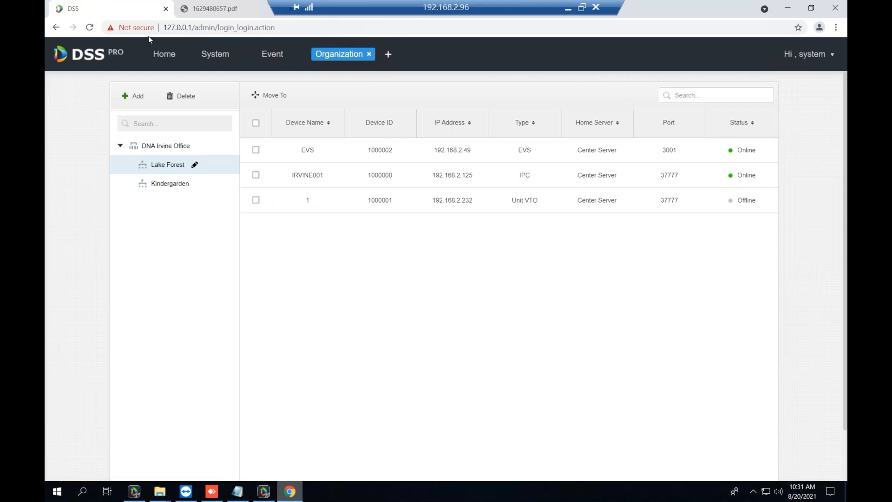
Open the Device management list of 6 devices and edit the IRVINE001 camera.
{"action": "left_click", "coordinate": [162, 55]}
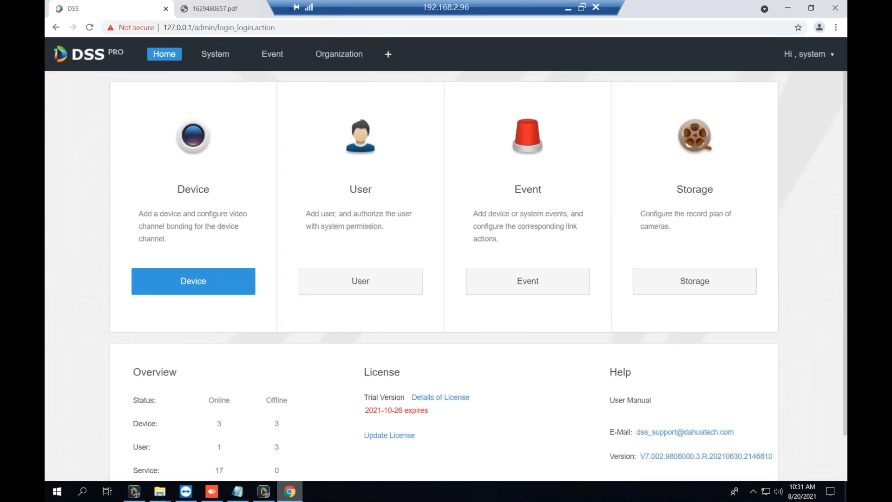
{"action": "left_click", "coordinate": [210, 284]}
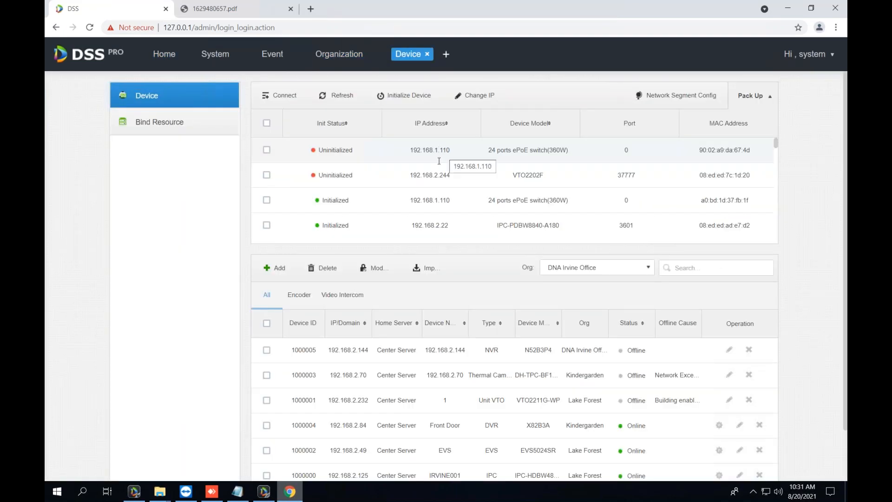
{"action": "scroll", "coordinate": [210, 284], "scroll_direction": "down", "scroll_amount": 2}
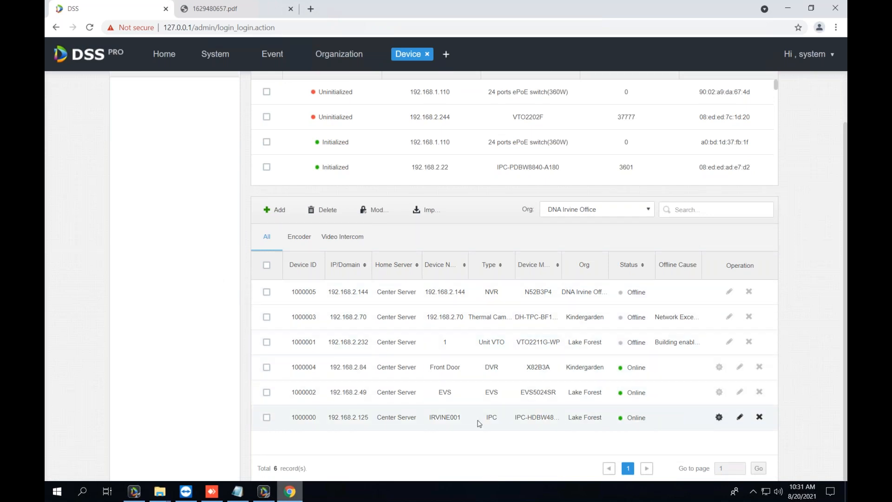
{"action": "left_click", "coordinate": [741, 418]}
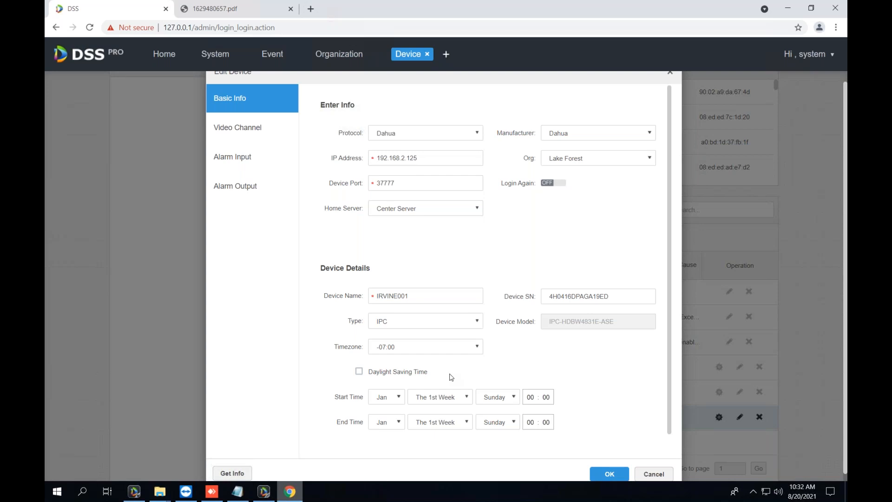
{"action": "scroll", "coordinate": [452, 378], "scroll_direction": "down", "scroll_amount": 1}
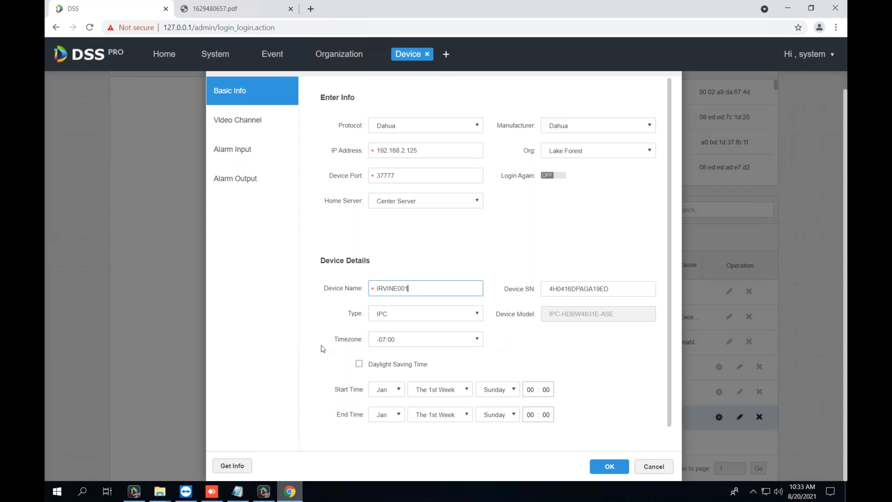
{"action": "left_click", "coordinate": [390, 339]}
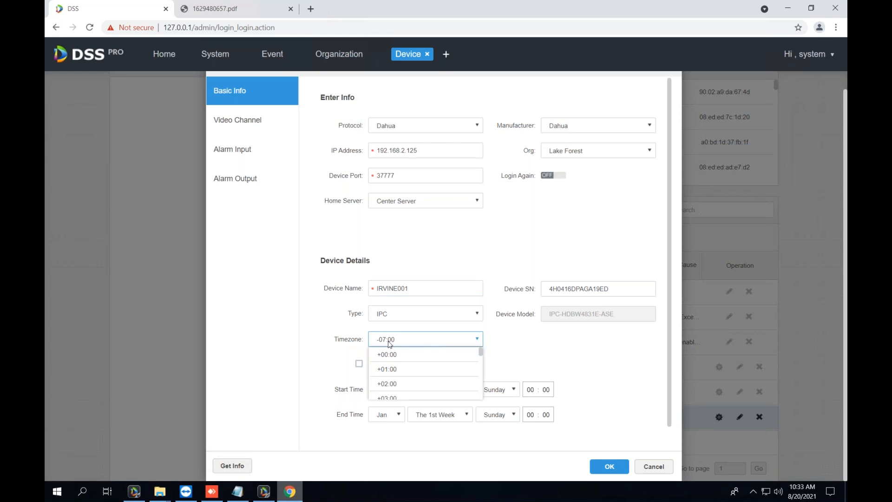
{"action": "left_click", "coordinate": [289, 366]}
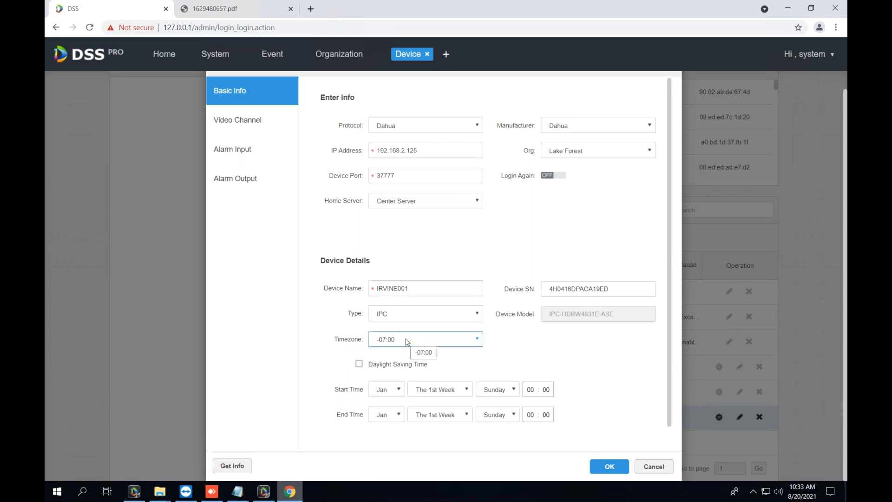
{"action": "left_click", "coordinate": [654, 466]}
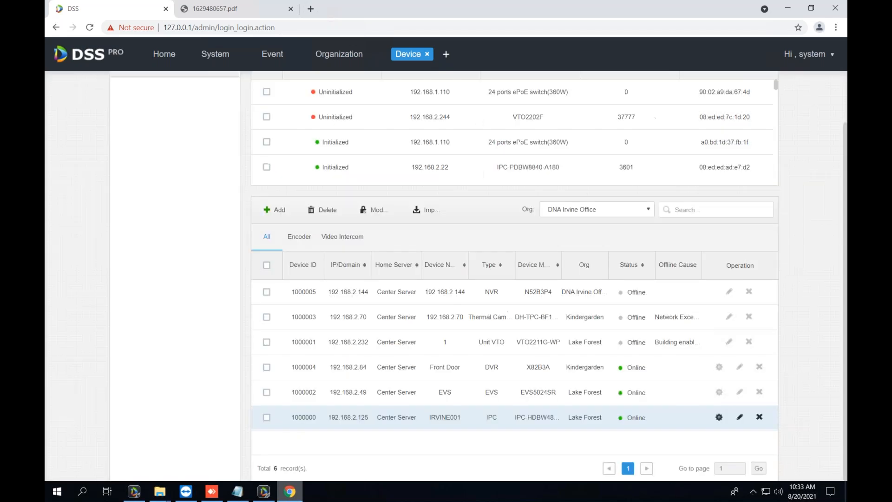
Bring the report PDF forward maximized and highlight its date and time line.
{"action": "double_click", "coordinate": [660, 8]}
{"action": "left_click", "coordinate": [509, 114]}
{"action": "left_click", "coordinate": [290, 491]}
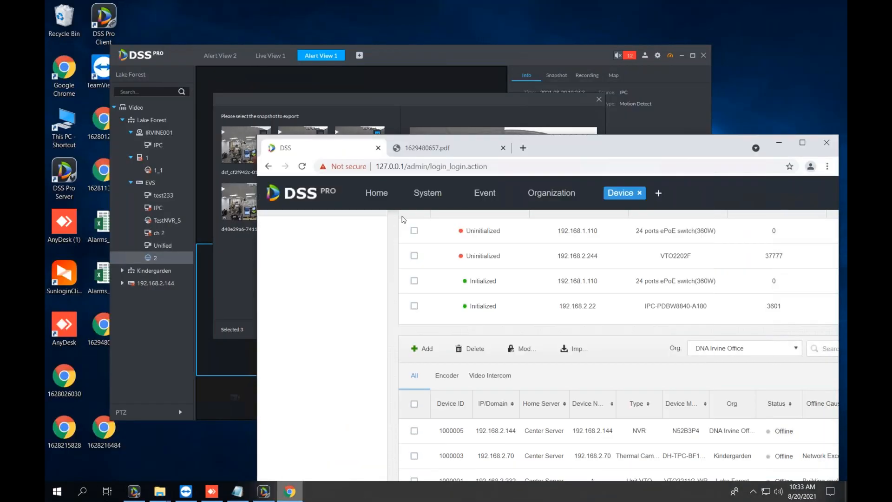
{"action": "left_click", "coordinate": [430, 155]}
{"action": "double_click", "coordinate": [622, 146]}
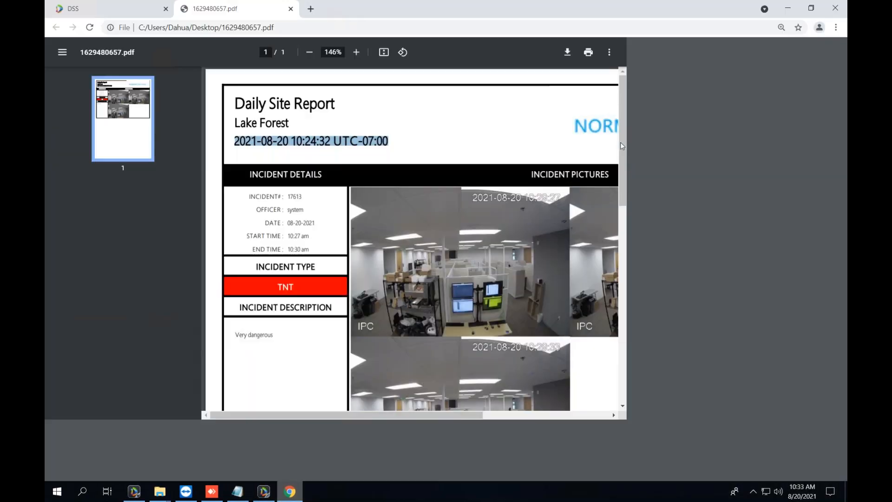
{"action": "left_click_drag", "start_coordinate": [246, 141], "coordinate": [416, 143]}
{"action": "left_click", "coordinate": [416, 143]}
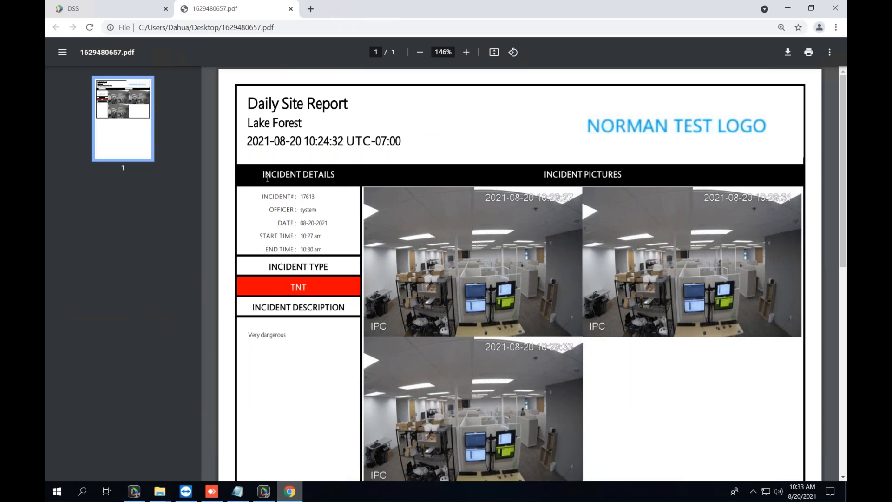
{"action": "scroll", "coordinate": [267, 183], "scroll_direction": "down", "scroll_amount": 1}
{"action": "scroll", "coordinate": [268, 183], "scroll_direction": "up", "scroll_amount": 1}
{"action": "scroll", "coordinate": [264, 217], "scroll_direction": "up", "scroll_amount": 2, "text": "ctrl"}
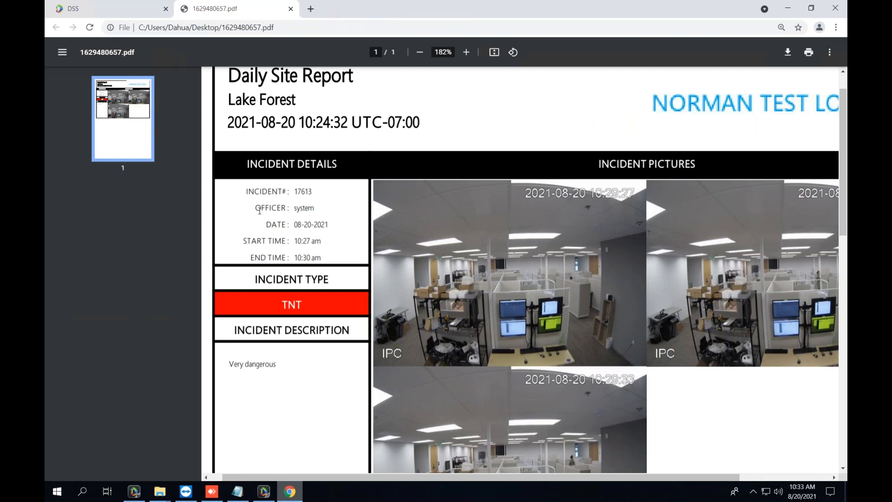
Highlight the INCIDENT# 17613 entry in the report.
{"action": "left_click_drag", "start_coordinate": [253, 187], "coordinate": [328, 206]}
{"action": "left_click", "coordinate": [321, 192]}
{"action": "left_click", "coordinate": [270, 217]}
{"action": "left_click", "coordinate": [329, 207]}
Close the DSS Pro Client's snapshot export window and return to the report PDF.
{"action": "left_click", "coordinate": [264, 492]}
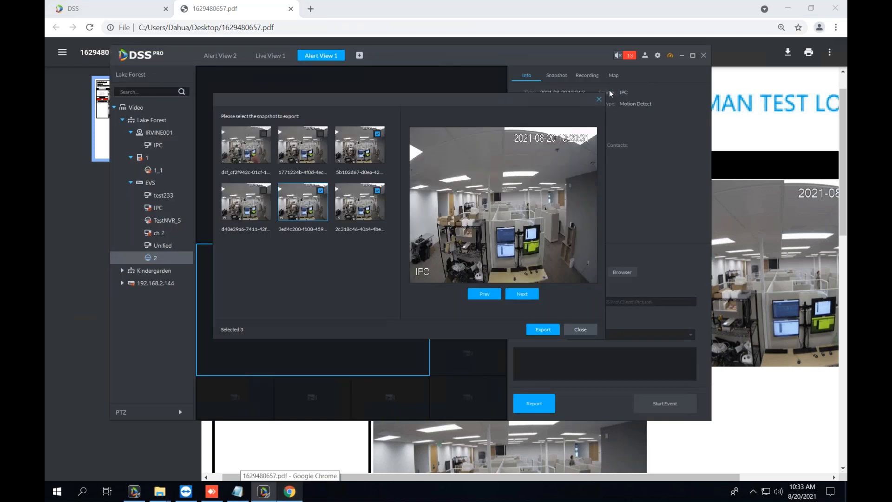
{"action": "left_click", "coordinate": [600, 99]}
{"action": "mouse_move", "coordinate": [644, 56]}
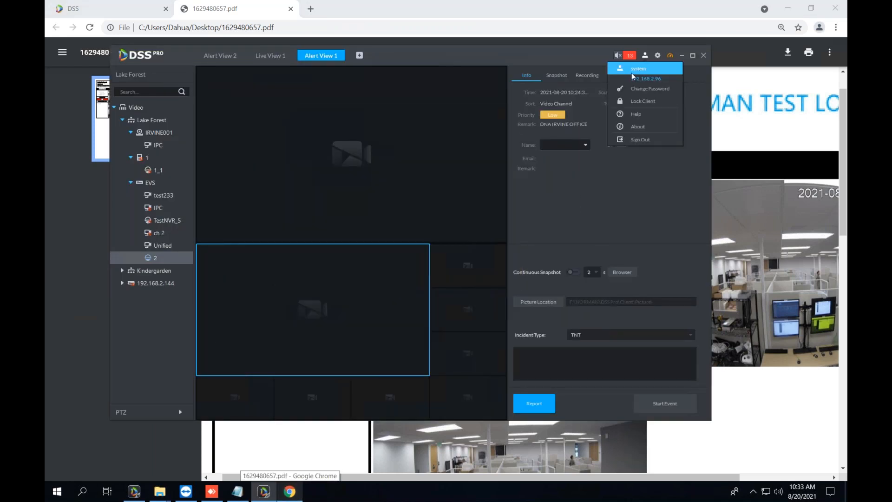
{"action": "left_click", "coordinate": [467, 4]}
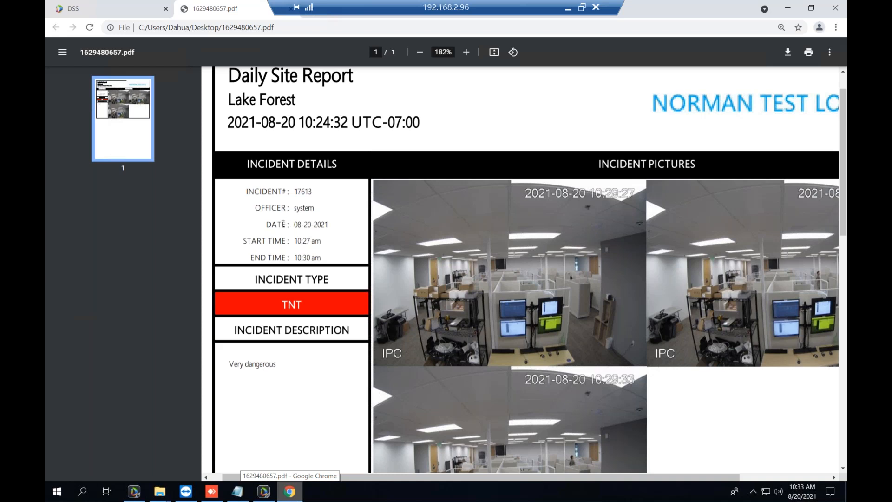
Highlight the report date 08-20-2021 and the START TIME and END TIME lines.
{"action": "left_click_drag", "start_coordinate": [296, 224], "coordinate": [330, 224]}
{"action": "left_click", "coordinate": [325, 237]}
{"action": "left_click_drag", "start_coordinate": [244, 242], "coordinate": [328, 255]}
{"action": "left_click", "coordinate": [328, 255]}
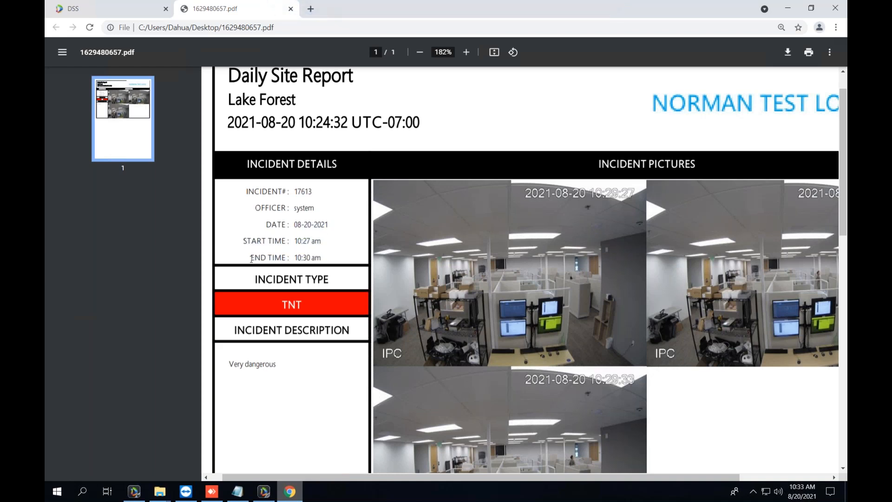
{"action": "left_click_drag", "start_coordinate": [251, 258], "coordinate": [325, 258]}
{"action": "left_click", "coordinate": [325, 258]}
{"action": "left_click_drag", "start_coordinate": [244, 241], "coordinate": [321, 241]}
{"action": "left_click", "coordinate": [321, 241]}
Switch between the DSS Pro Client and the report PDF, ending scrolled down in the report.
{"action": "left_click", "coordinate": [264, 491]}
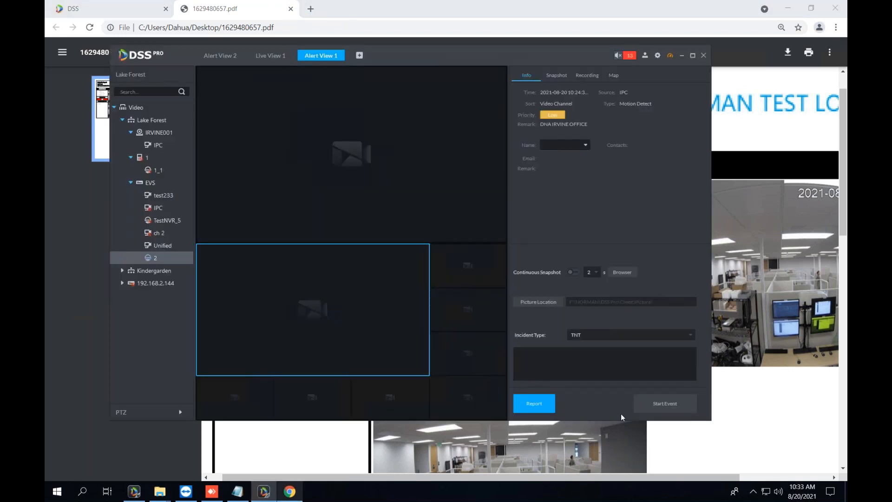
{"action": "left_click", "coordinate": [740, 410]}
{"action": "left_click", "coordinate": [264, 491]}
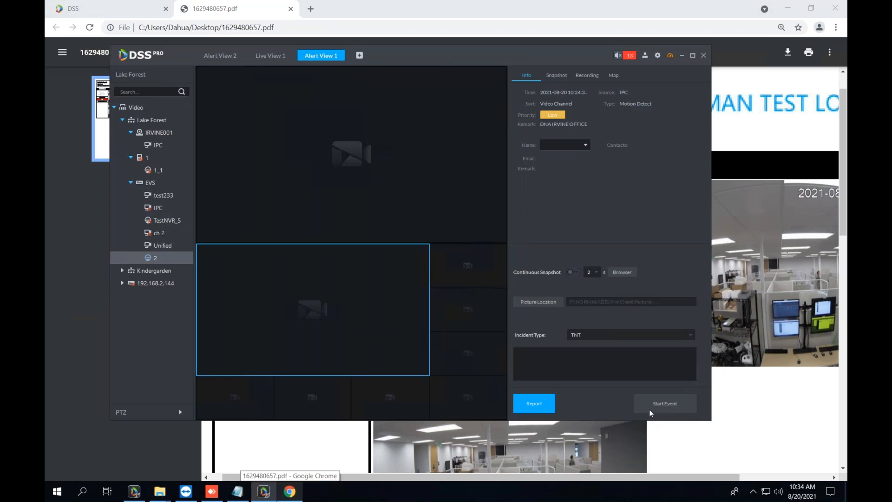
{"action": "left_click", "coordinate": [749, 415]}
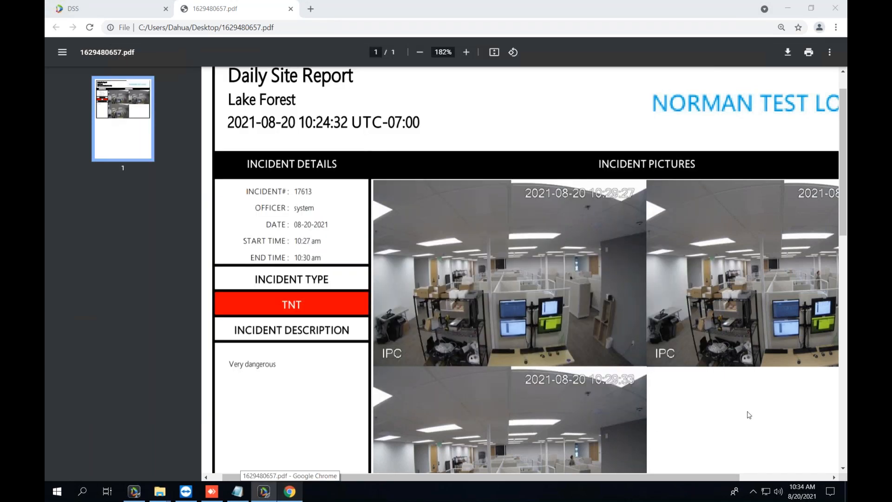
{"action": "scroll", "coordinate": [317, 246], "scroll_direction": "down", "scroll_amount": 3}
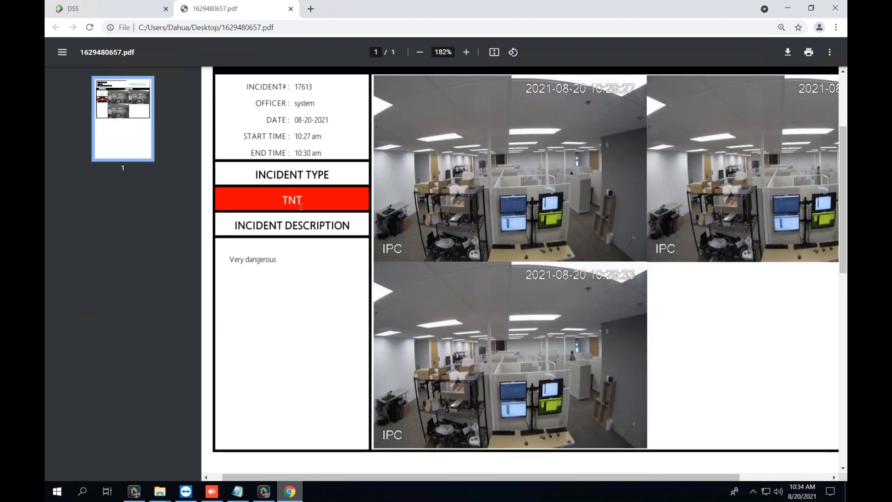
Select the INCIDENT DESCRIPTION heading and its 'Very dangerous' text, then scroll through the snapshots.
{"action": "left_click_drag", "start_coordinate": [227, 228], "coordinate": [361, 227]}
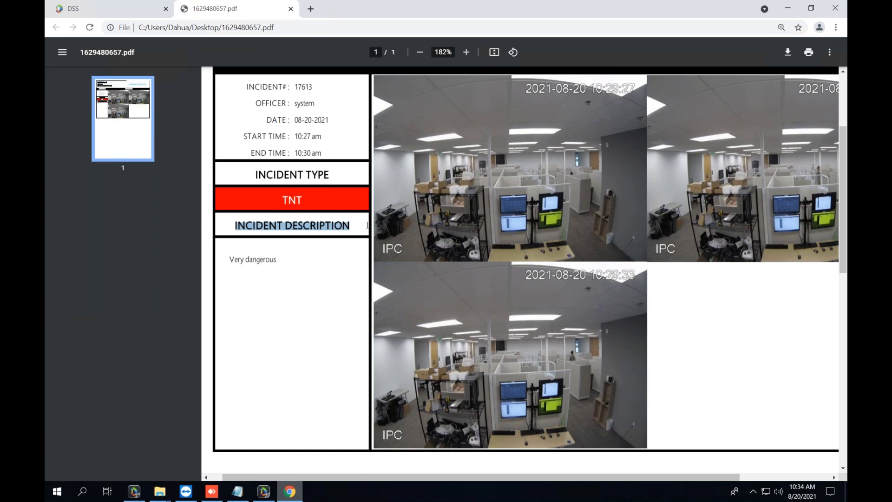
{"action": "left_click", "coordinate": [365, 229]}
{"action": "left_click_drag", "start_coordinate": [278, 261], "coordinate": [298, 261]}
{"action": "left_click", "coordinate": [234, 259]}
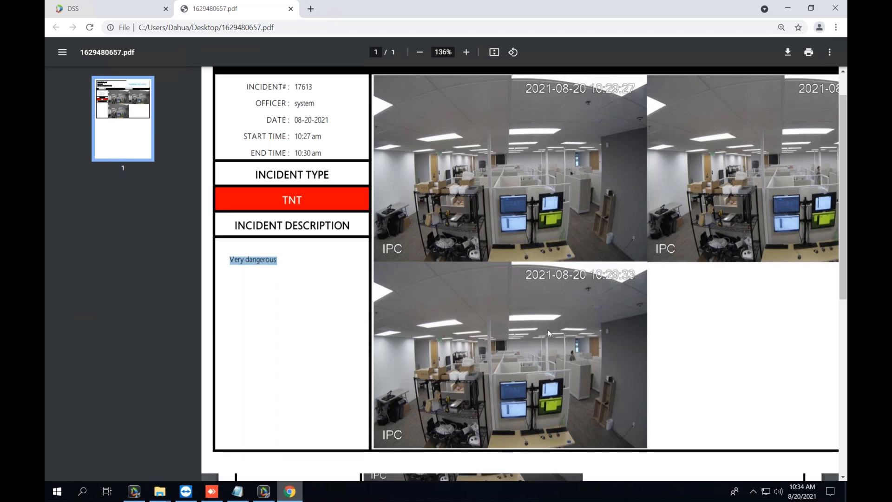
{"action": "scroll", "coordinate": [614, 352], "scroll_direction": "down", "scroll_amount": 3}
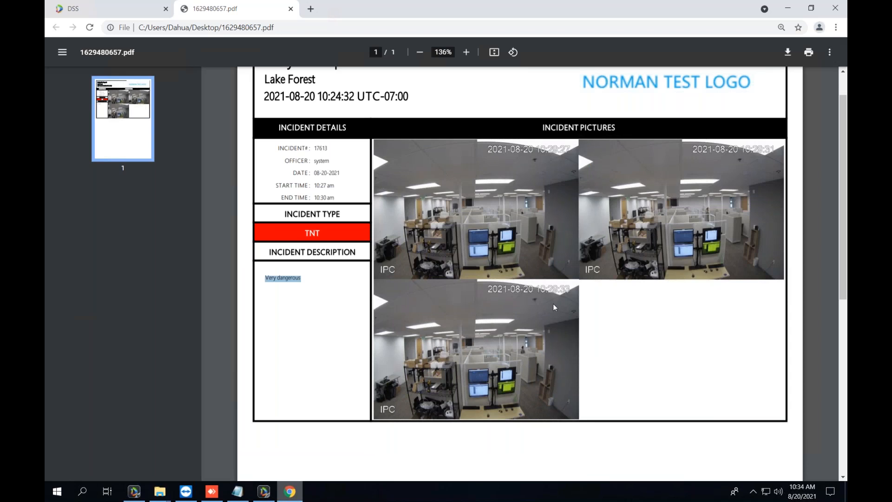
{"action": "scroll", "coordinate": [553, 303], "scroll_direction": "down", "scroll_amount": 4}
{"action": "scroll", "coordinate": [486, 255], "scroll_direction": "up", "scroll_amount": 4}
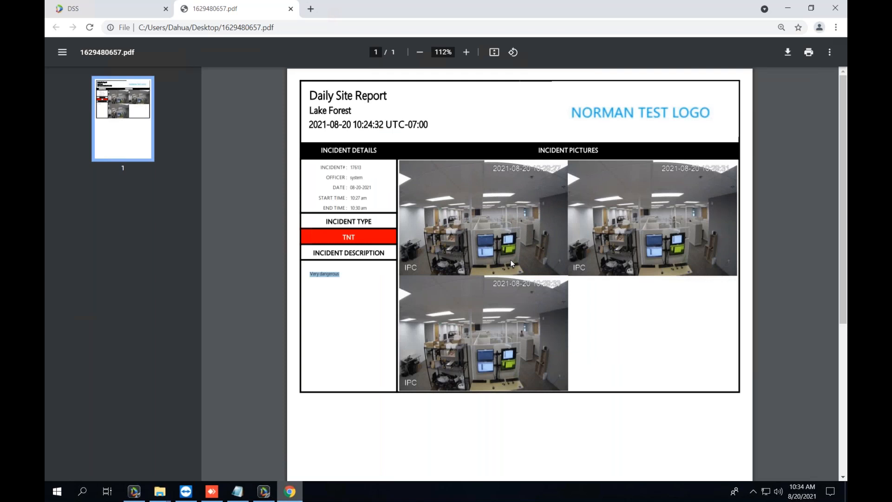
Minimize Chrome, visit the Alert View 2, Live View 1 and Alert View 1 tabs, then open Event Center.
{"action": "left_click", "coordinate": [788, 8]}
{"action": "left_click", "coordinate": [369, 155]}
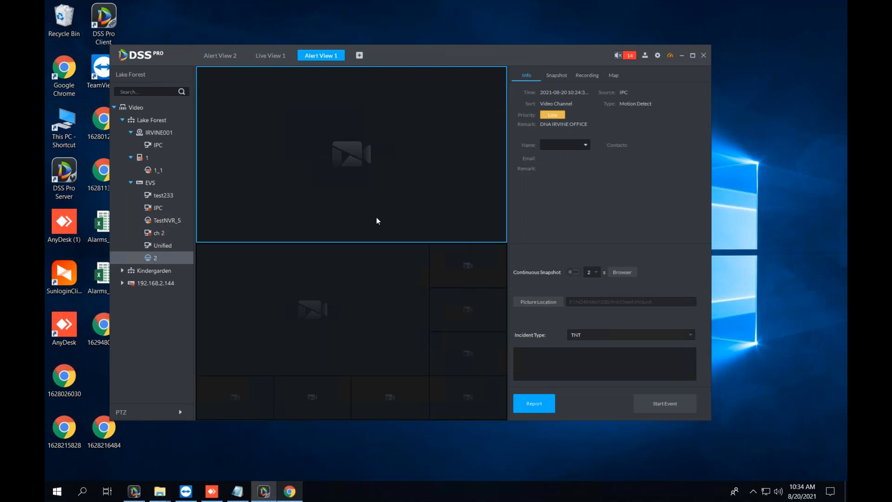
{"action": "left_click", "coordinate": [360, 56]}
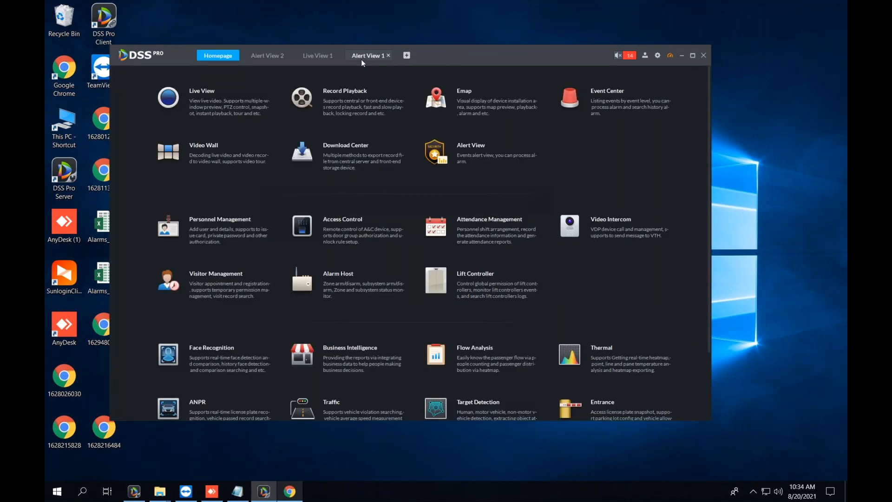
{"action": "left_click", "coordinate": [257, 56]}
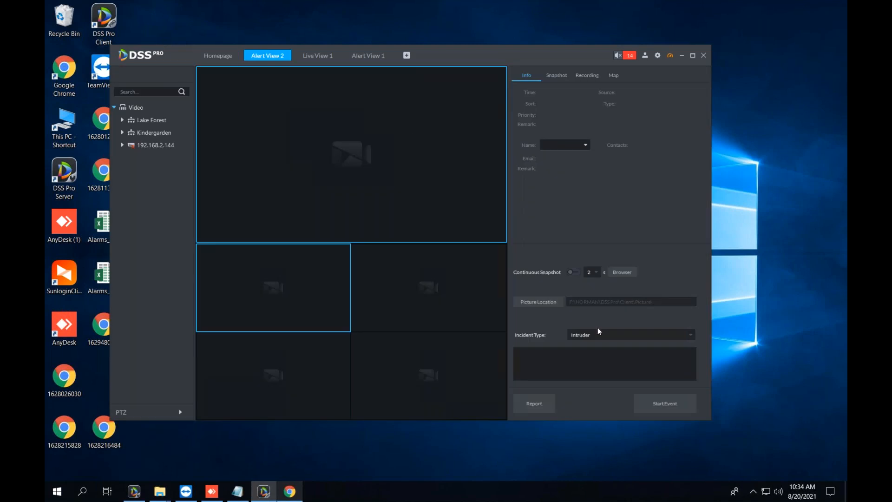
{"action": "left_click", "coordinate": [319, 53]}
{"action": "left_click", "coordinate": [370, 57]}
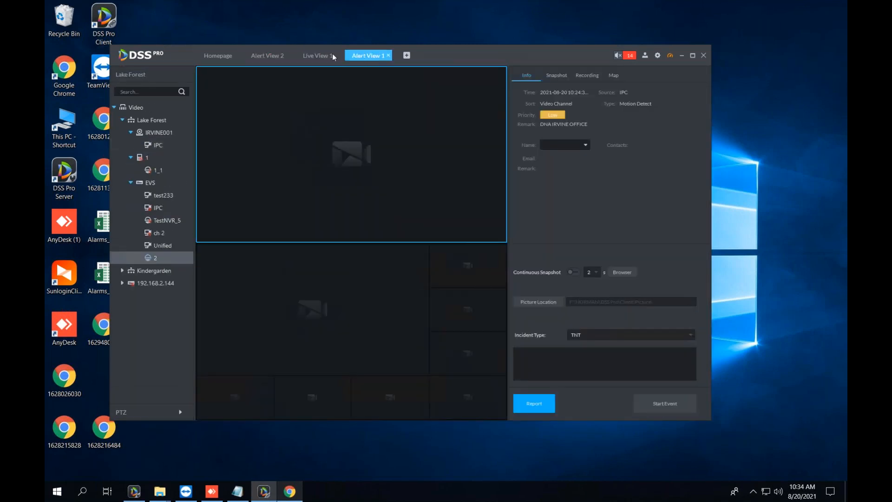
{"action": "left_click", "coordinate": [230, 55]}
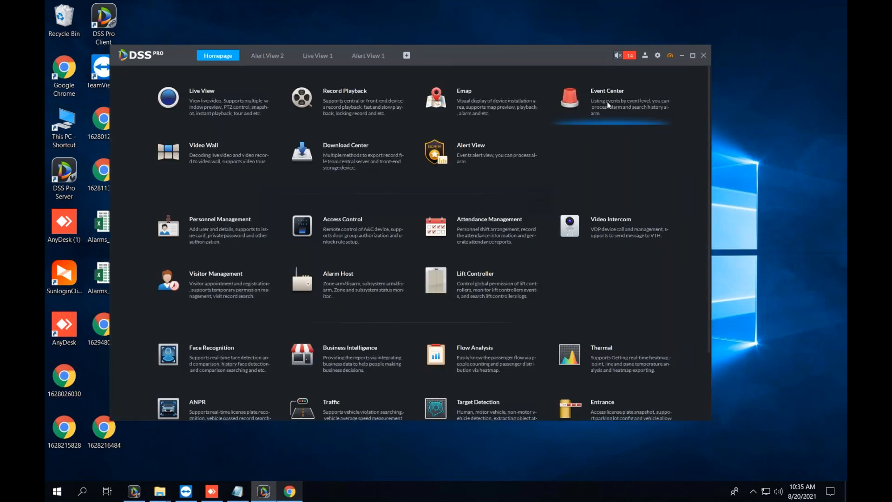
{"action": "left_click", "coordinate": [607, 101]}
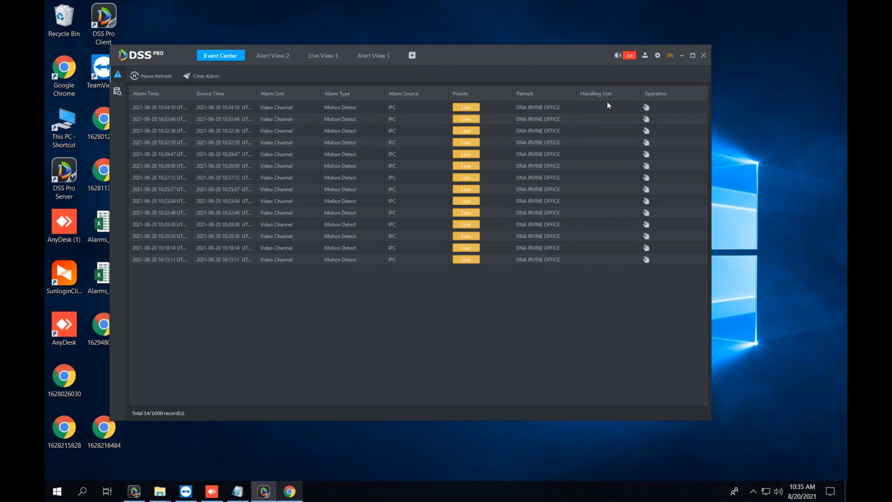
Query alarm history for IRVINE001 under Lake Forest with incident type TNT.
{"action": "left_click", "coordinate": [139, 91]}
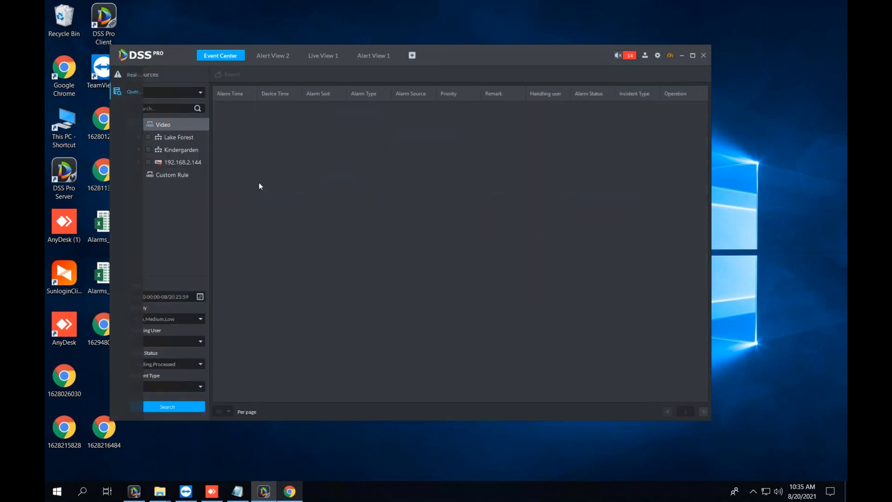
{"action": "left_click", "coordinate": [140, 136]}
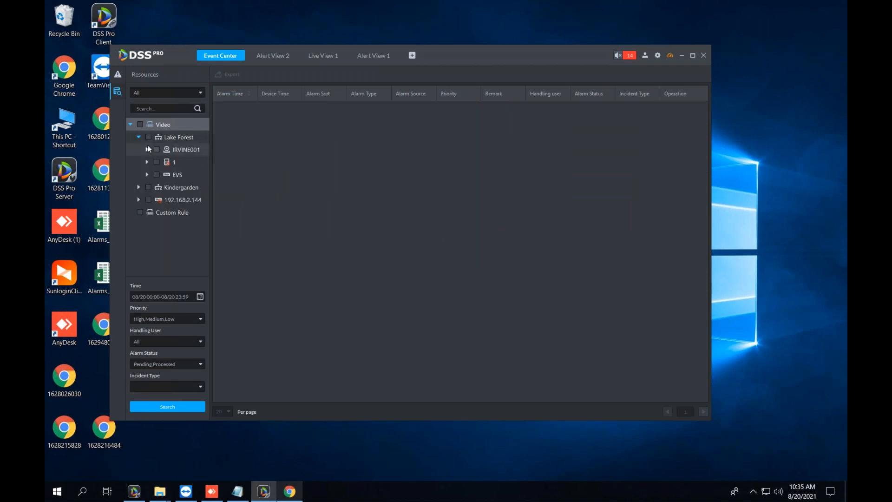
{"action": "left_click", "coordinate": [157, 149]}
{"action": "left_click", "coordinate": [171, 386]}
{"action": "left_click", "coordinate": [165, 388]}
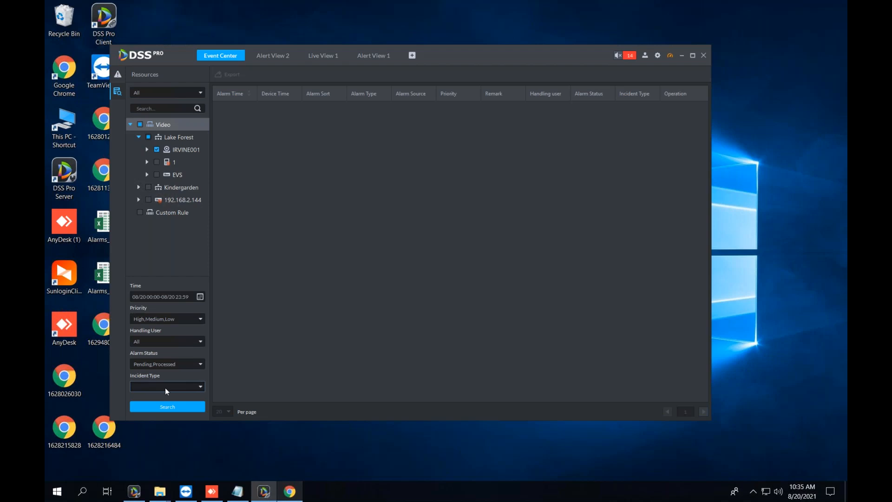
{"action": "left_click", "coordinate": [166, 387]}
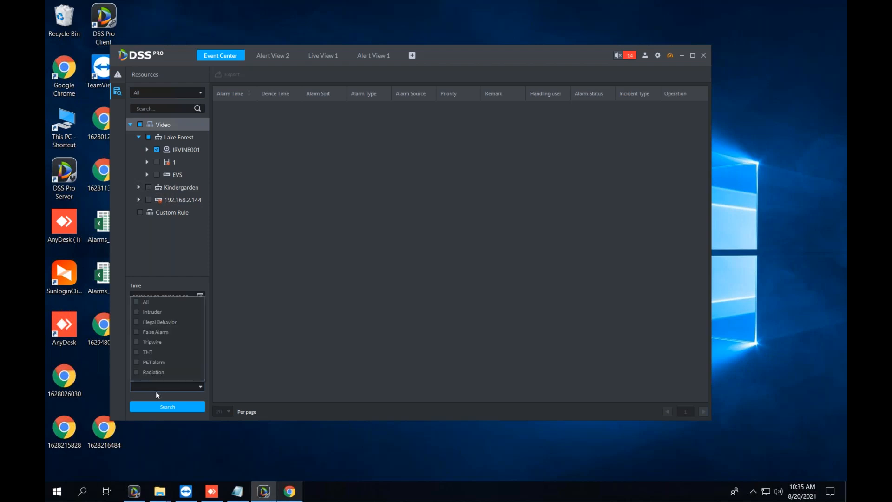
{"action": "left_click", "coordinate": [136, 352]}
{"action": "left_click", "coordinate": [264, 350]}
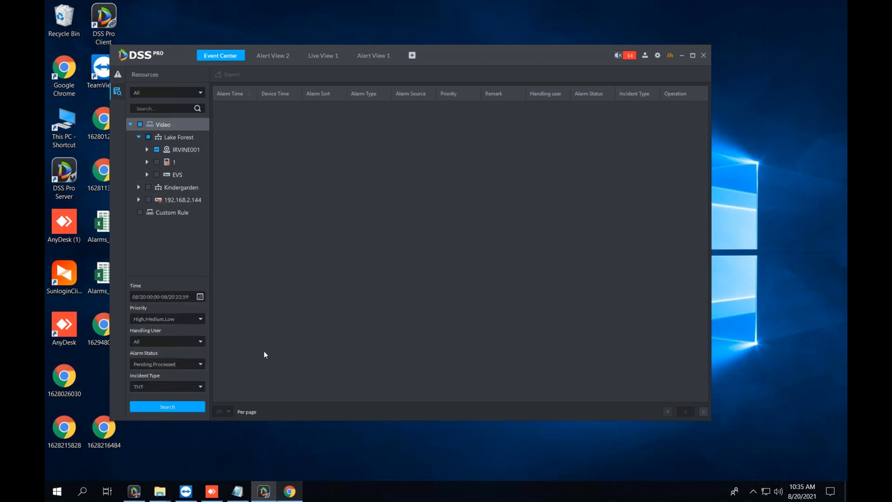
{"action": "left_click", "coordinate": [177, 411]}
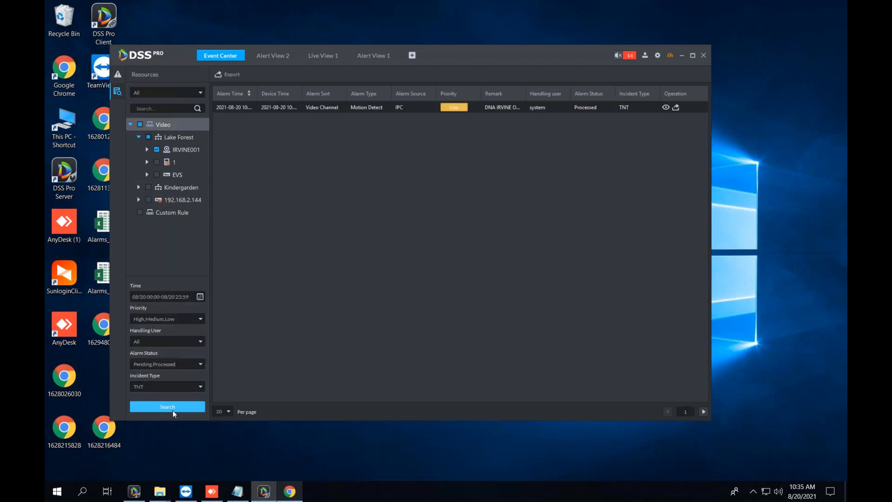
Inspect the found TNT alarm's details and snapshot previews, then close the Event Center.
{"action": "double_click", "coordinate": [269, 106]}
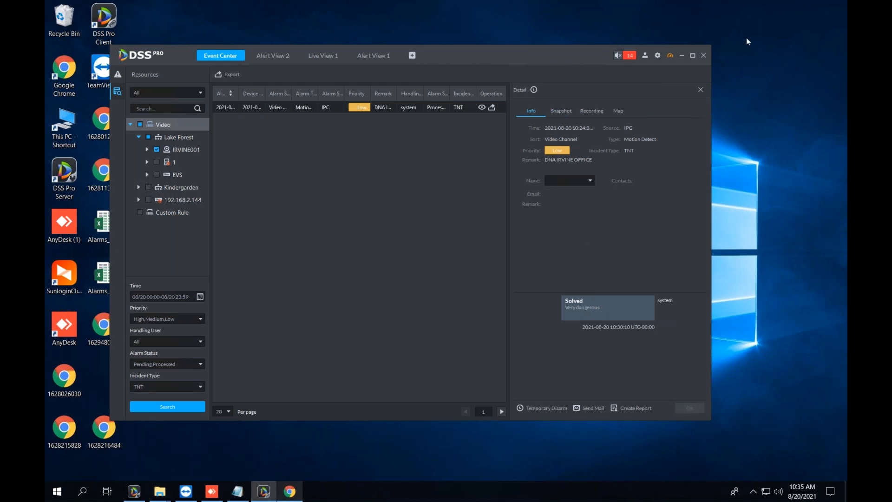
{"action": "left_click", "coordinate": [701, 90]}
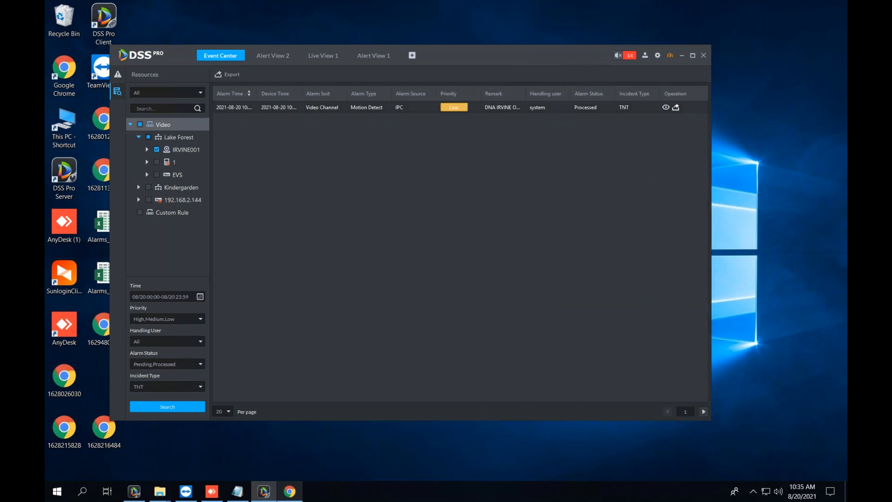
{"action": "left_click", "coordinate": [676, 107]}
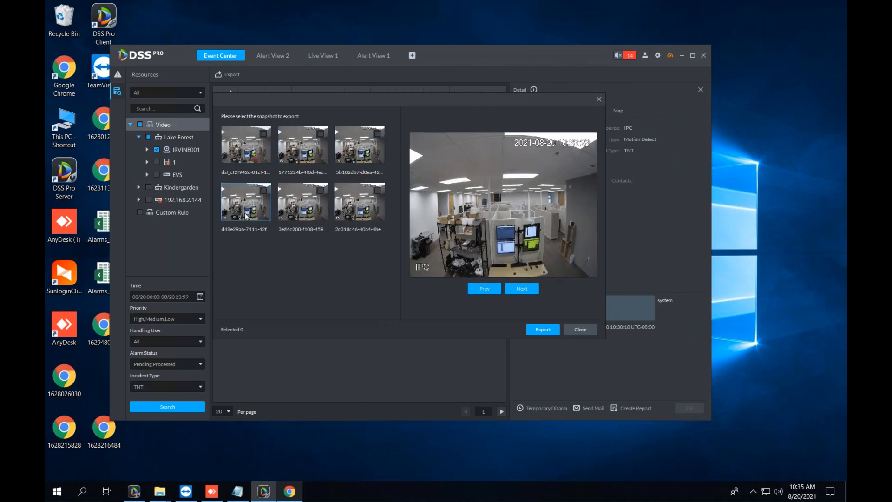
{"action": "left_click", "coordinate": [296, 211]}
{"action": "left_click", "coordinate": [375, 212]}
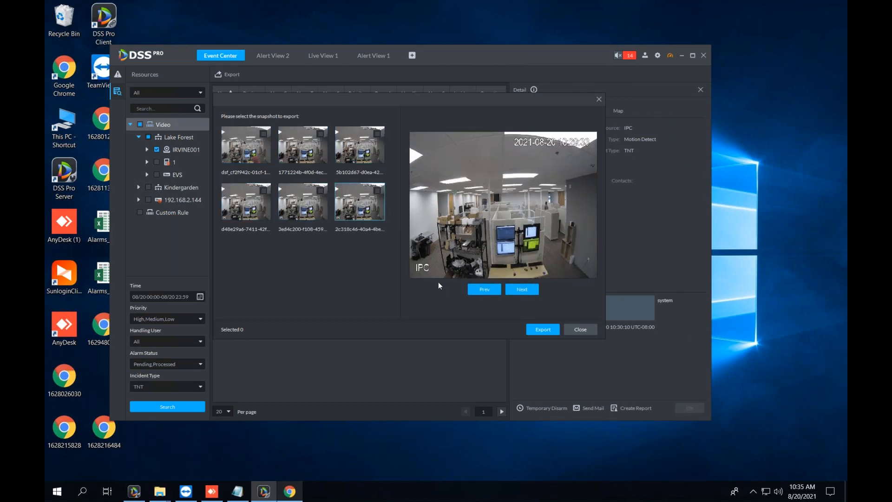
{"action": "left_click", "coordinate": [597, 99]}
{"action": "left_click", "coordinate": [701, 90]}
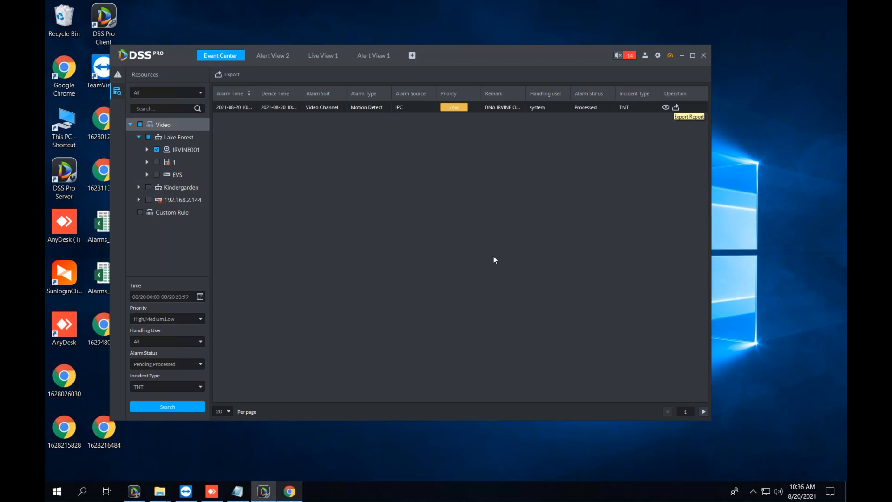
{"action": "left_click", "coordinate": [241, 55]}
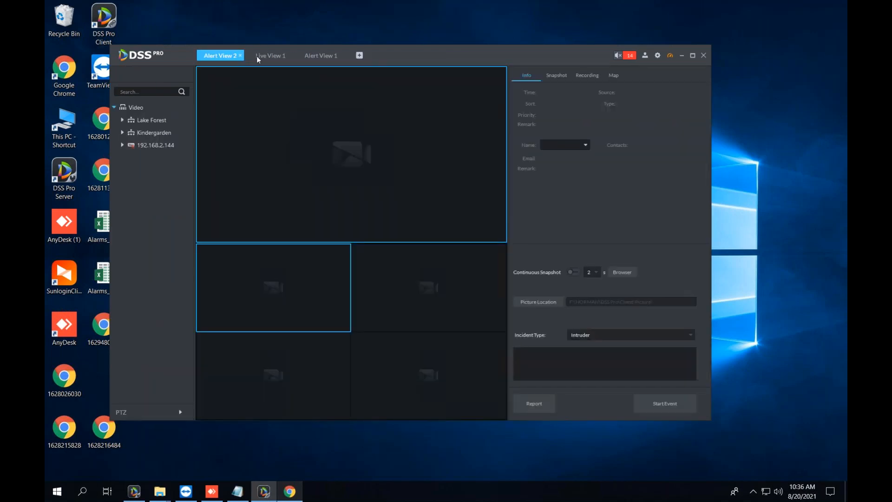
From Alert View 1, open a new Homepage tab and show Alarm Maintenance's alarm statistics dashboard.
{"action": "left_click", "coordinate": [320, 56]}
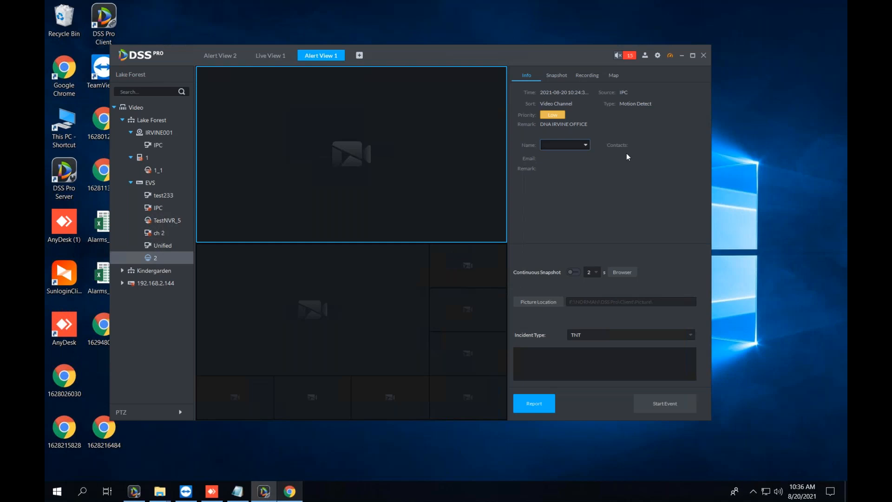
{"action": "left_click", "coordinate": [360, 56]}
{"action": "scroll", "coordinate": [383, 273], "scroll_direction": "down", "scroll_amount": 5}
{"action": "left_click", "coordinate": [326, 382]}
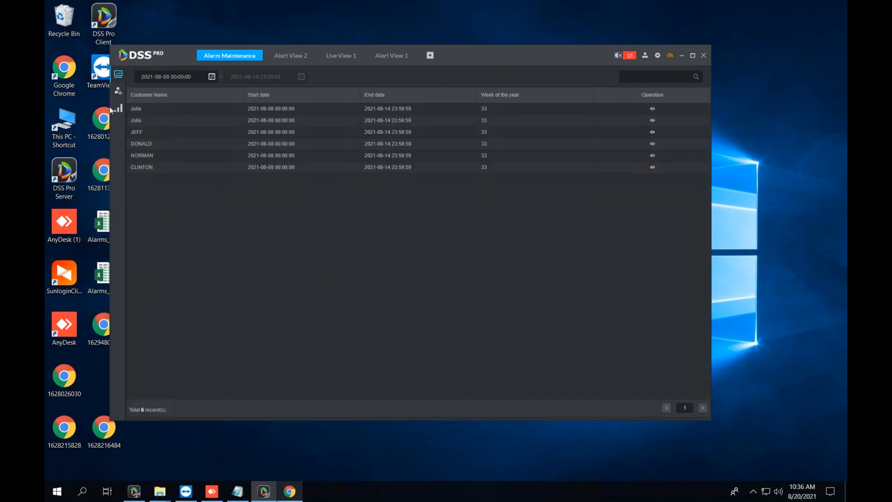
{"action": "left_click", "coordinate": [120, 108]}
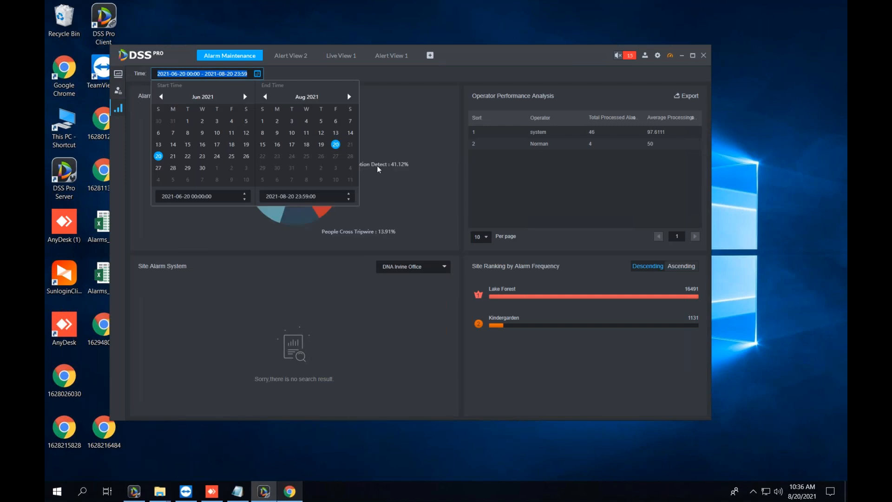
Reposition the client window and check the date range calendar without changing it.
{"action": "left_click", "coordinate": [395, 210]}
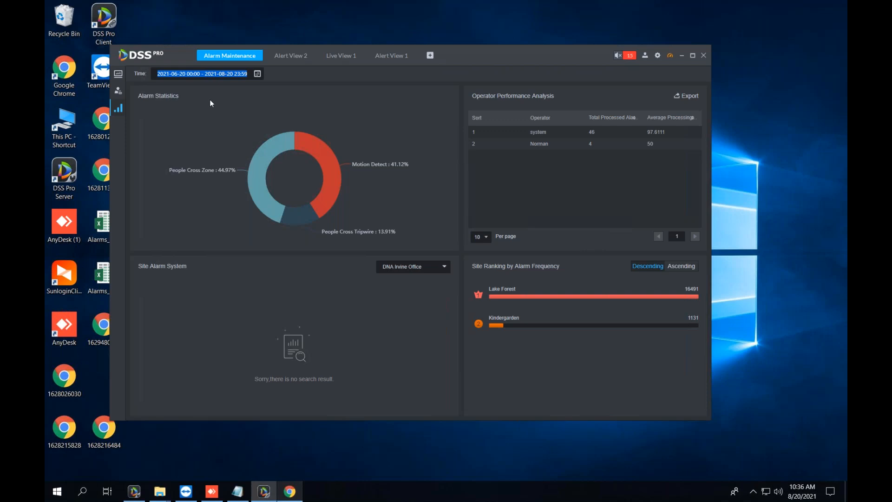
{"action": "left_click_drag", "start_coordinate": [481, 55], "coordinate": [537, 78]}
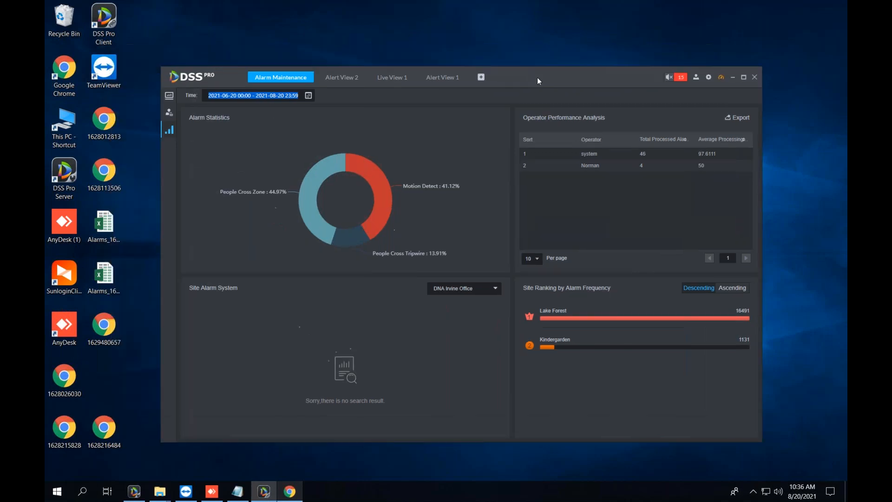
{"action": "left_click", "coordinate": [229, 99]}
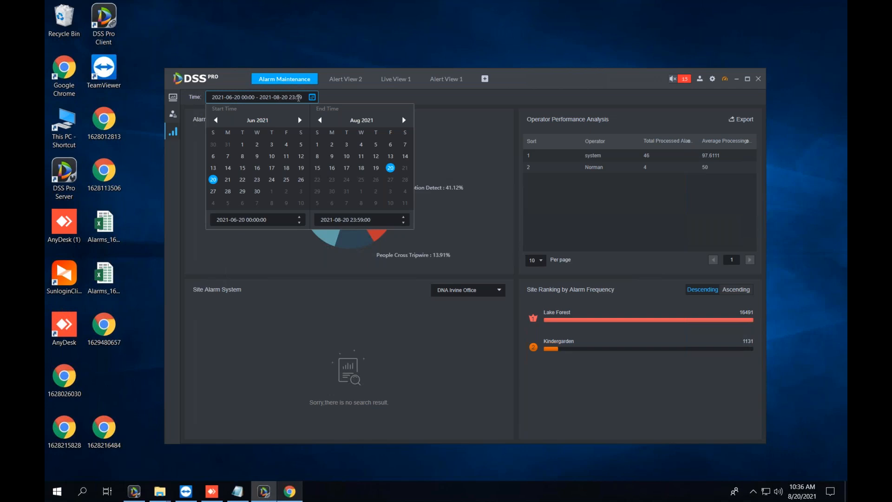
{"action": "left_click", "coordinate": [418, 101]}
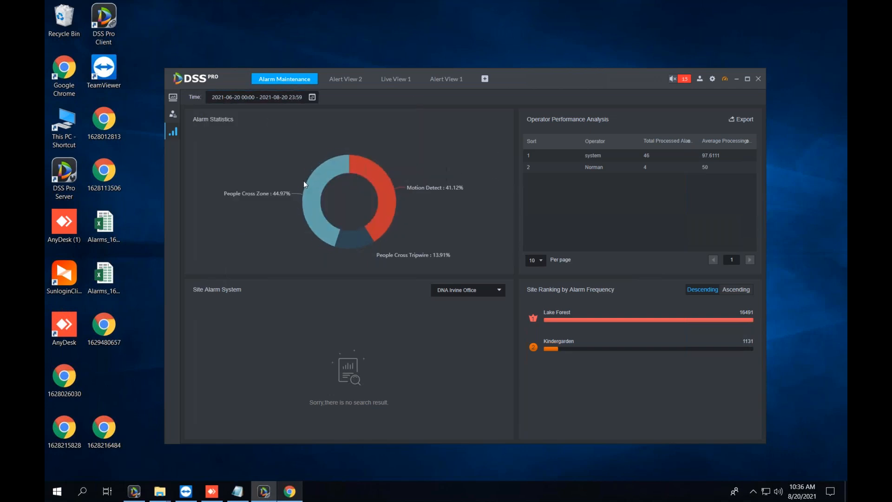
{"action": "mouse_move", "coordinate": [364, 245]}
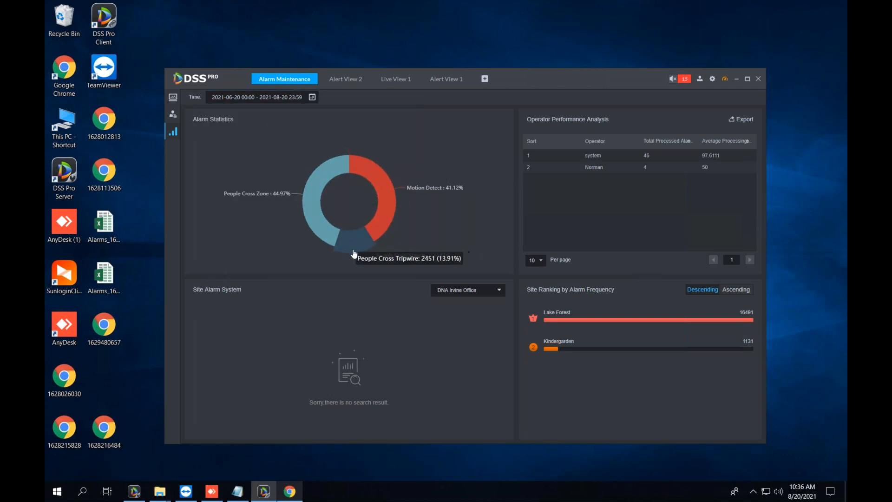
{"action": "left_click_drag", "start_coordinate": [565, 81], "coordinate": [547, 76]}
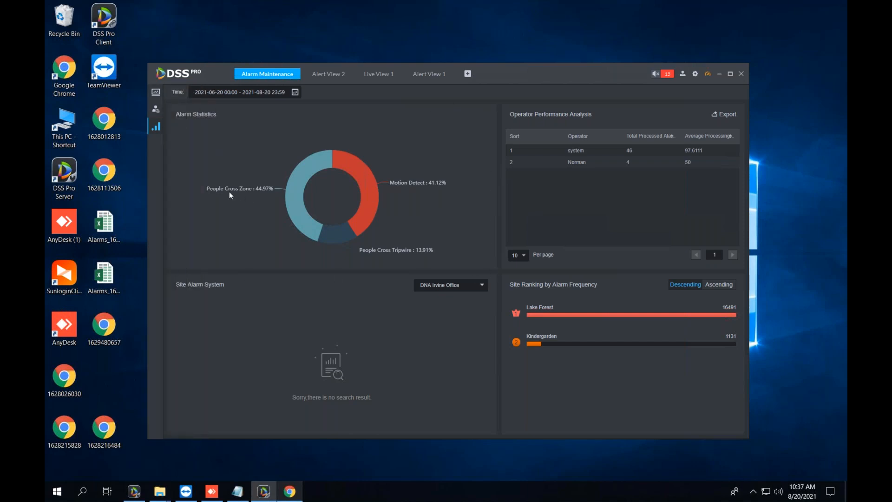
Switch the Site Alarm System chart from DNA Irvine Office to Lake Forest.
{"action": "mouse_move", "coordinate": [308, 193]}
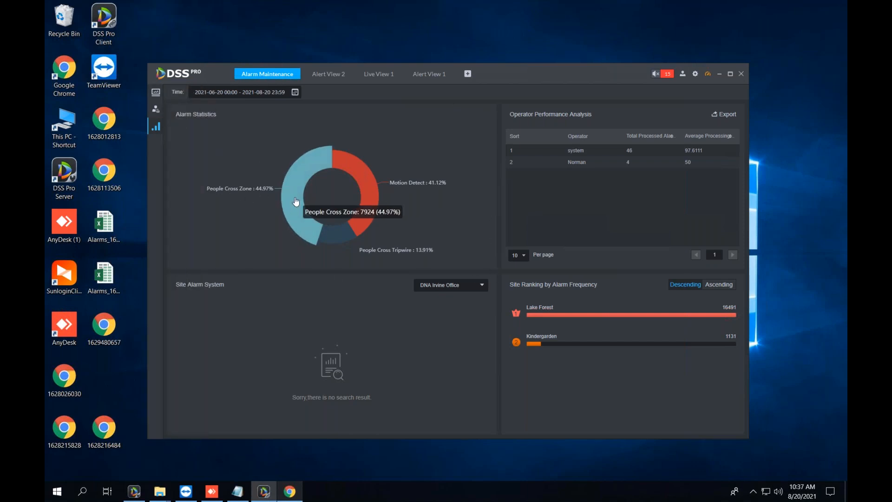
{"action": "mouse_move", "coordinate": [375, 211]}
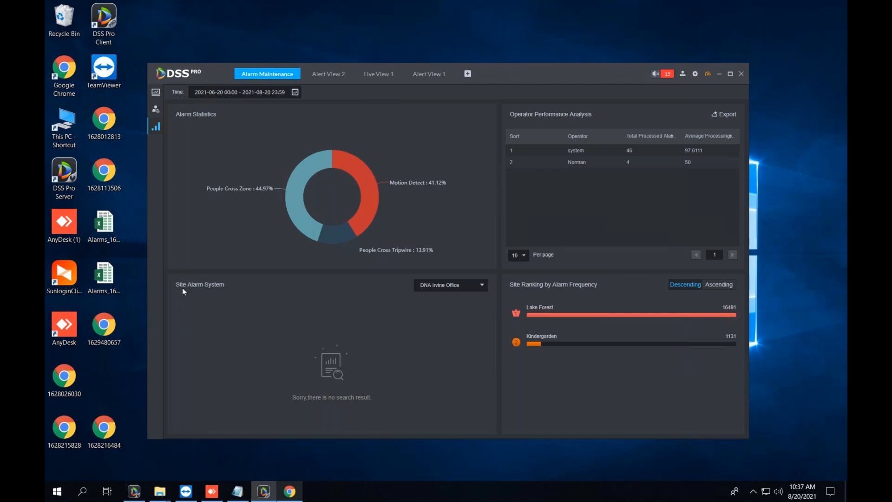
{"action": "left_click", "coordinate": [430, 287]}
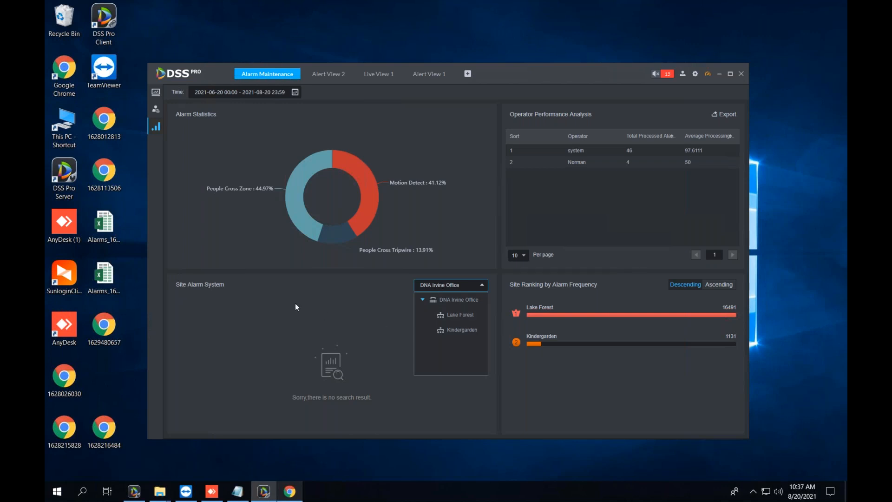
{"action": "left_click", "coordinate": [462, 316]}
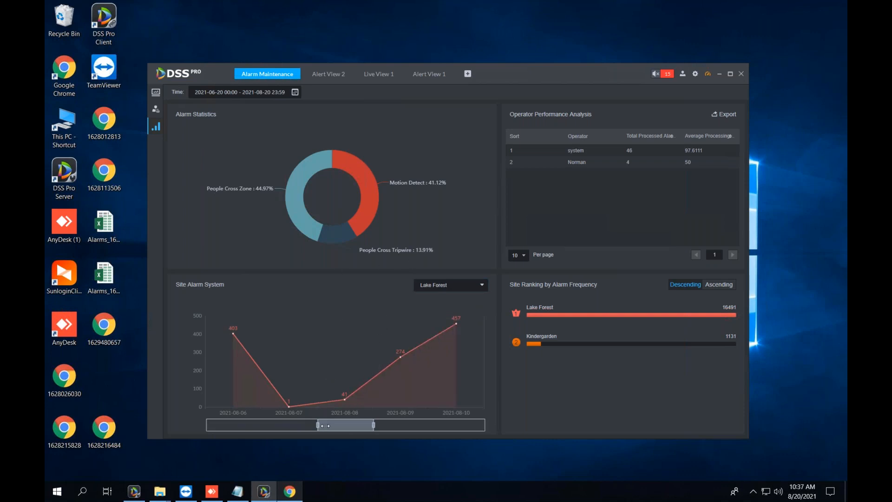
Slide the Lake Forest chart's date window earlier and stretch it across the full date range.
{"action": "left_click_drag", "start_coordinate": [341, 425], "coordinate": [206, 426]}
{"action": "left_click_drag", "start_coordinate": [340, 426], "coordinate": [485, 425]}
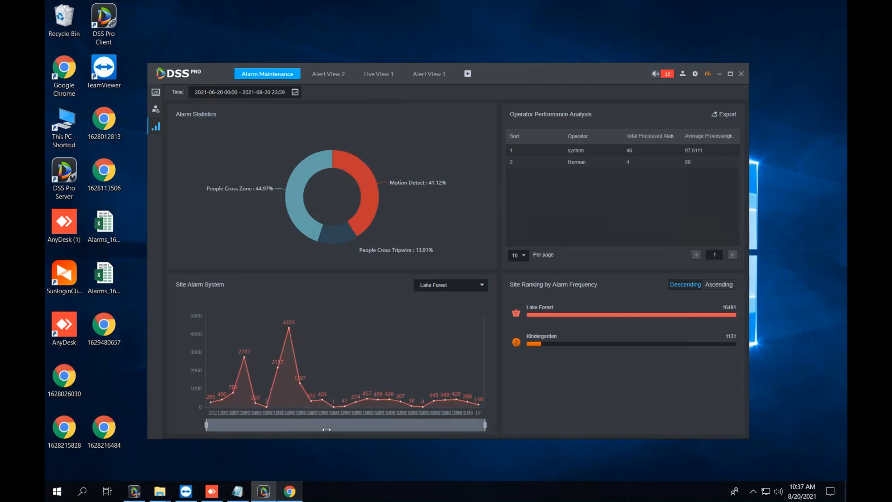
{"action": "mouse_move", "coordinate": [217, 405]}
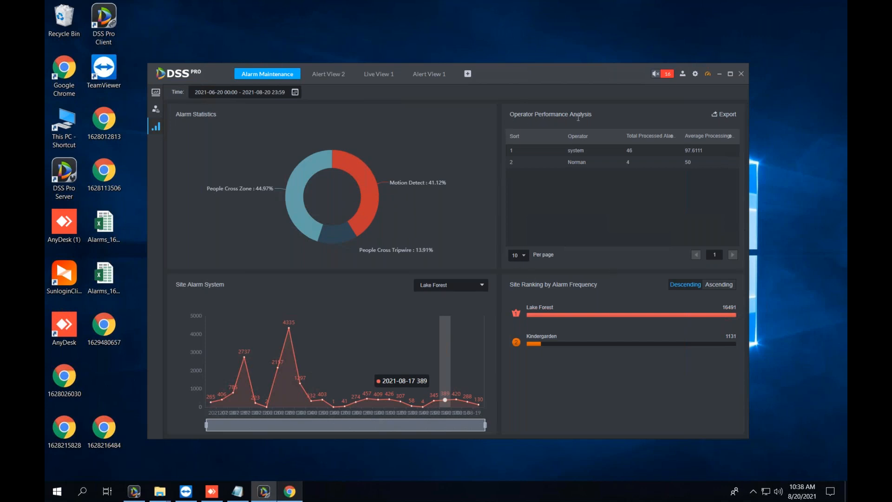
Shift the DSS Pro window left and down, then bring up the date range picker.
{"action": "left_click_drag", "start_coordinate": [508, 114], "coordinate": [590, 120]}
{"action": "left_click_drag", "start_coordinate": [582, 74], "coordinate": [540, 88]}
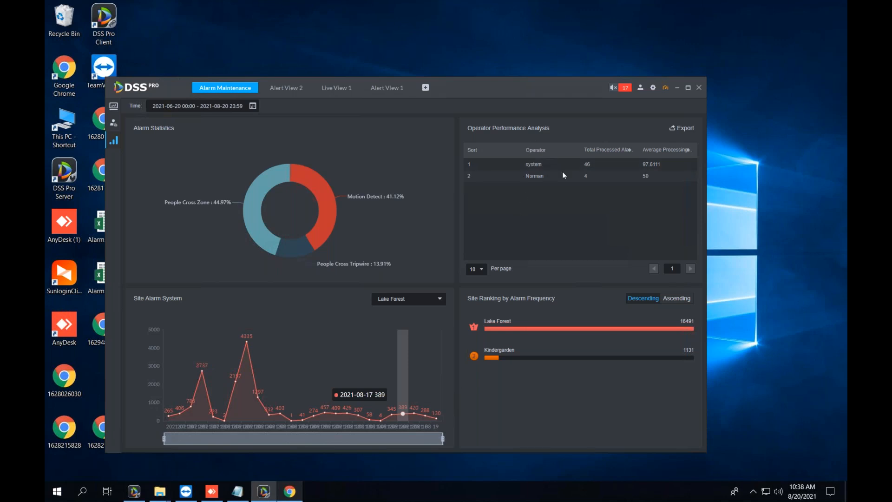
{"action": "left_click", "coordinate": [253, 108]}
Close the date picker, cycle through Alert View 2, Live View 1 and Alert View 1, and move Live View 1 first.
{"action": "left_click", "coordinate": [575, 220]}
{"action": "left_click", "coordinate": [281, 89]}
{"action": "left_click", "coordinate": [331, 87]}
{"action": "left_click", "coordinate": [390, 88]}
{"action": "left_click", "coordinate": [339, 88]}
{"action": "left_click", "coordinate": [285, 88]}
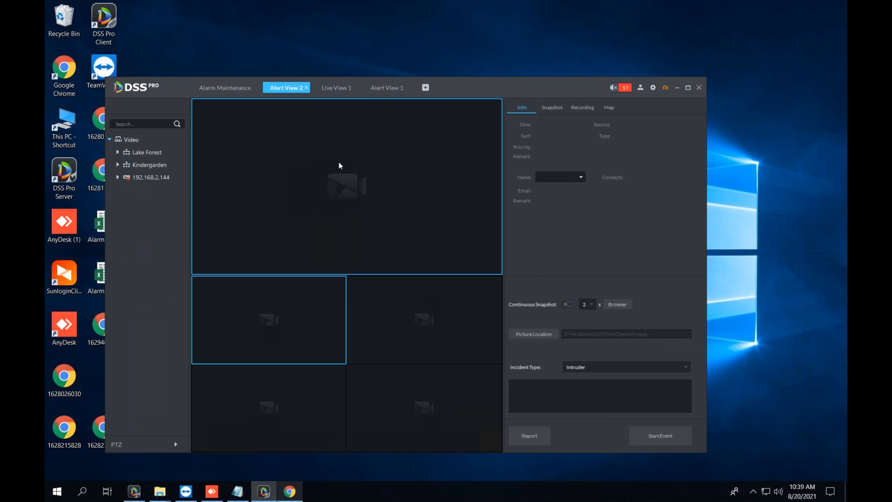
{"action": "left_click", "coordinate": [385, 88]}
{"action": "left_click", "coordinate": [331, 90]}
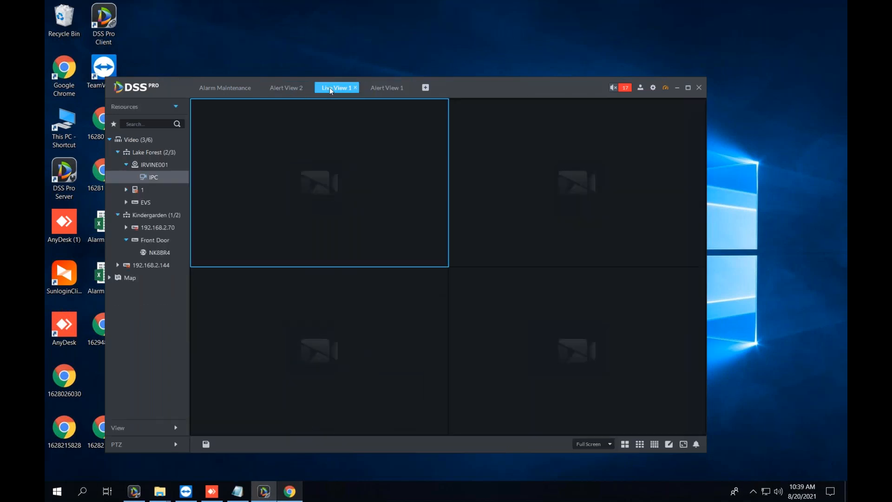
{"action": "left_click_drag", "start_coordinate": [335, 89], "coordinate": [215, 88]}
Move the window up and right, and add a new Live View 2 with a 2x2 grid.
{"action": "left_click_drag", "start_coordinate": [397, 92], "coordinate": [525, 51]}
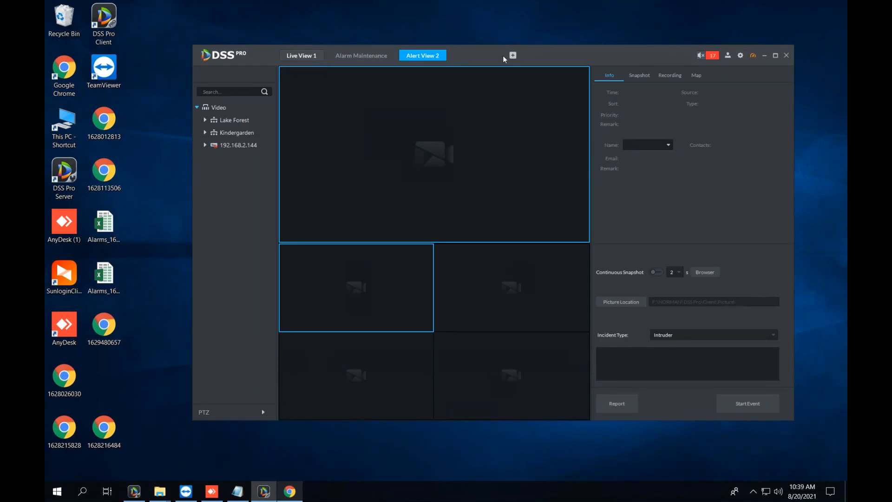
{"action": "left_click", "coordinate": [512, 56]}
{"action": "left_click", "coordinate": [290, 99]}
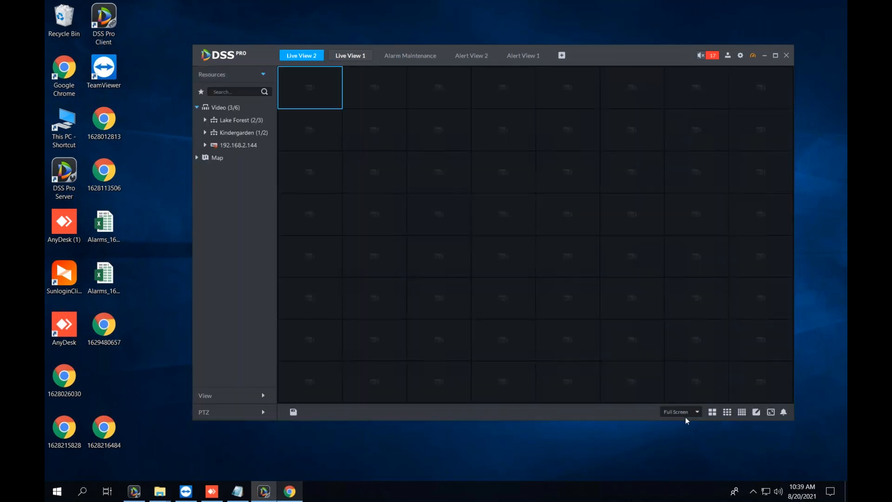
{"action": "left_click", "coordinate": [712, 411]}
Set the first Live View 2 pane as the alarm window.
{"action": "right_click", "coordinate": [340, 148]}
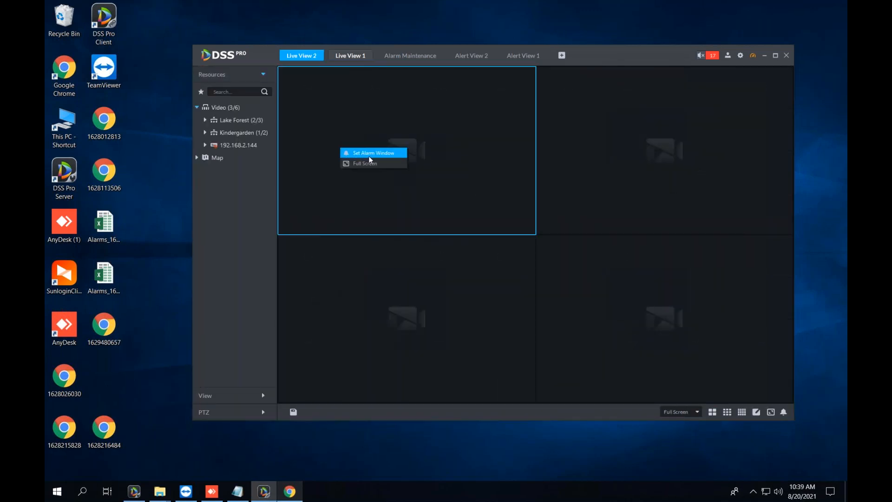
{"action": "left_click", "coordinate": [410, 55]}
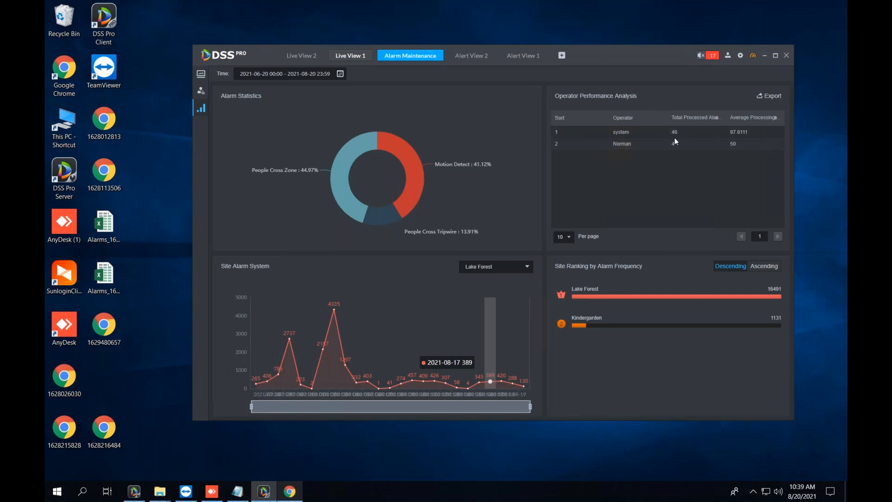
{"action": "left_click", "coordinate": [296, 55]}
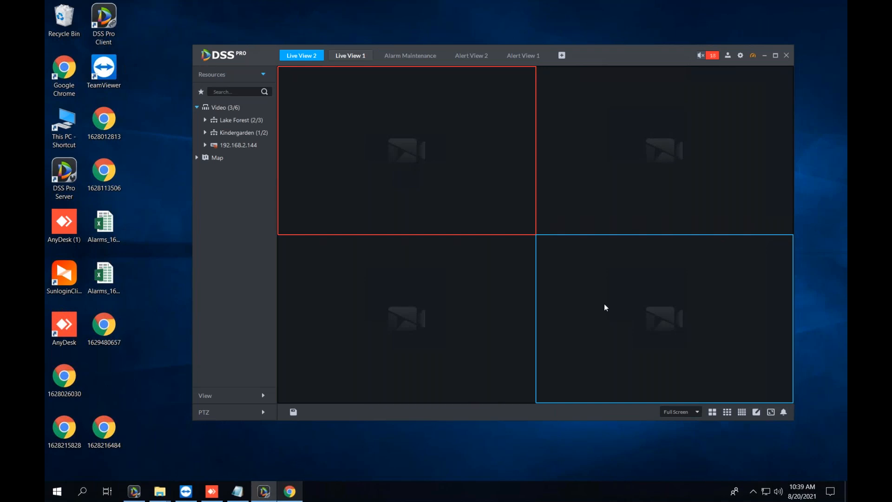
End the ongoing alarm event in Alert View 2, then return to Alarm Maintenance.
{"action": "left_click", "coordinate": [336, 56]}
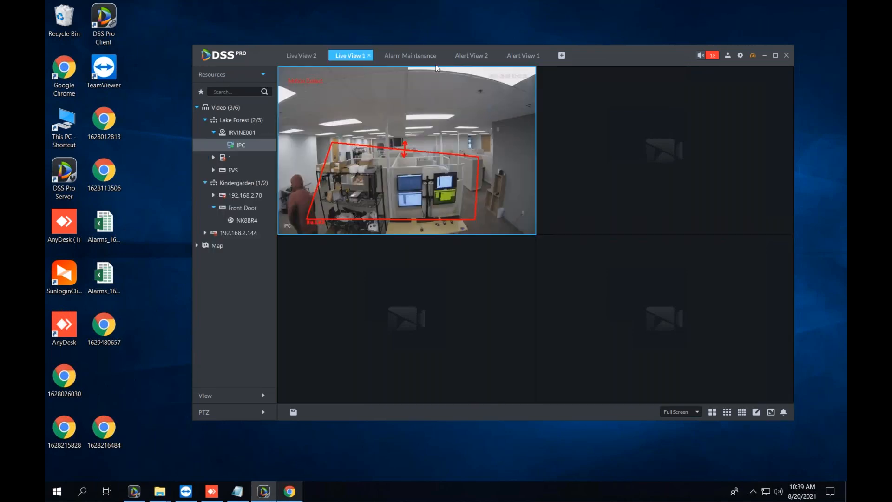
{"action": "left_click", "coordinate": [472, 55]}
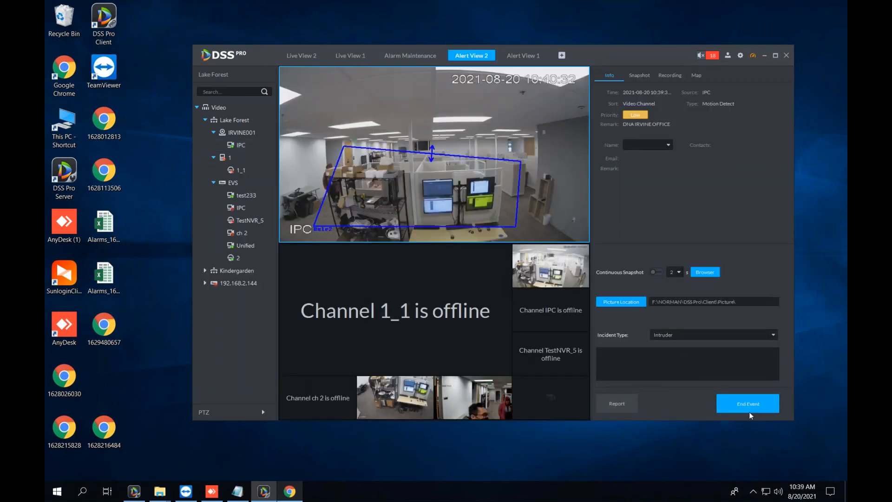
{"action": "left_click", "coordinate": [748, 409]}
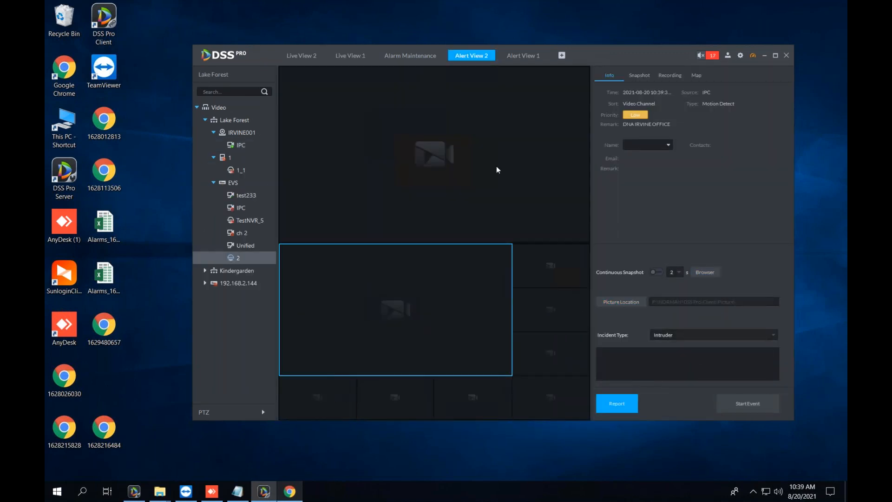
{"action": "left_click", "coordinate": [405, 56]}
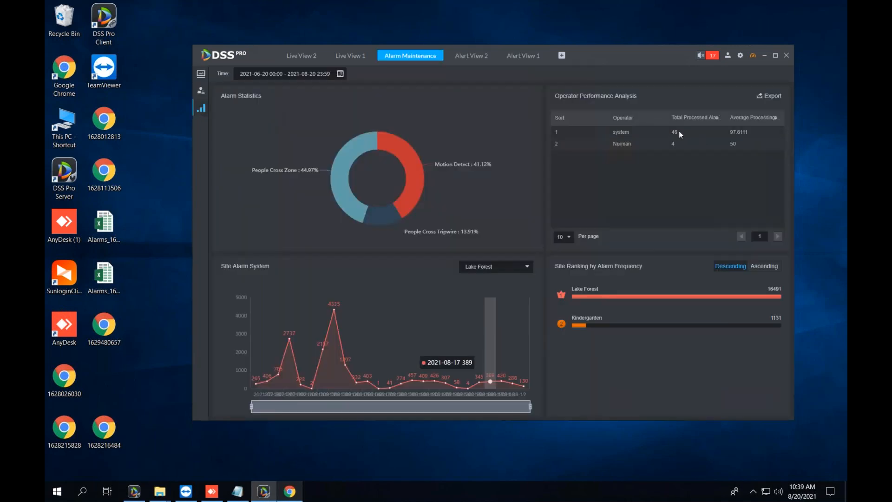
Exit the DSS Pro client and confirm leaving the system.
{"action": "left_click", "coordinate": [787, 56]}
{"action": "left_click", "coordinate": [502, 243]}
{"action": "right_click", "coordinate": [215, 162]}
Relaunch DSS Pro Client from the desktop, log in, and enter Alarm Maintenance.
{"action": "left_click", "coordinate": [227, 196]}
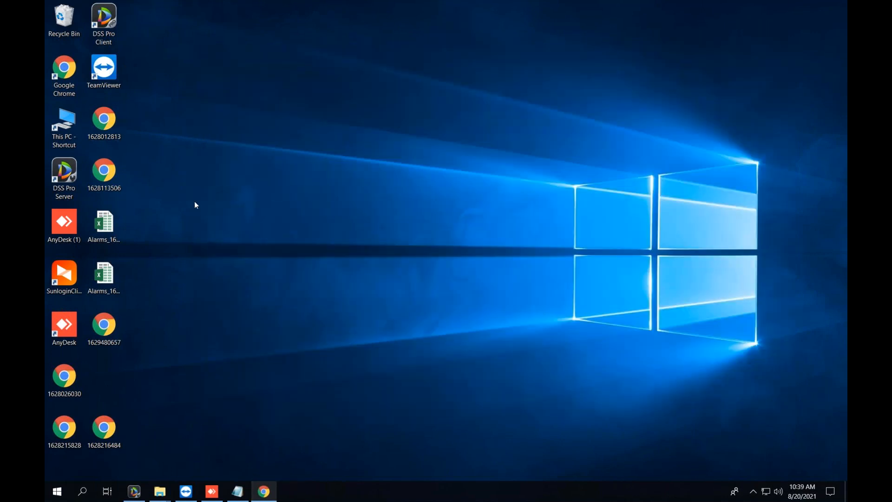
{"action": "double_click", "coordinate": [114, 26]}
{"action": "left_click", "coordinate": [447, 283]}
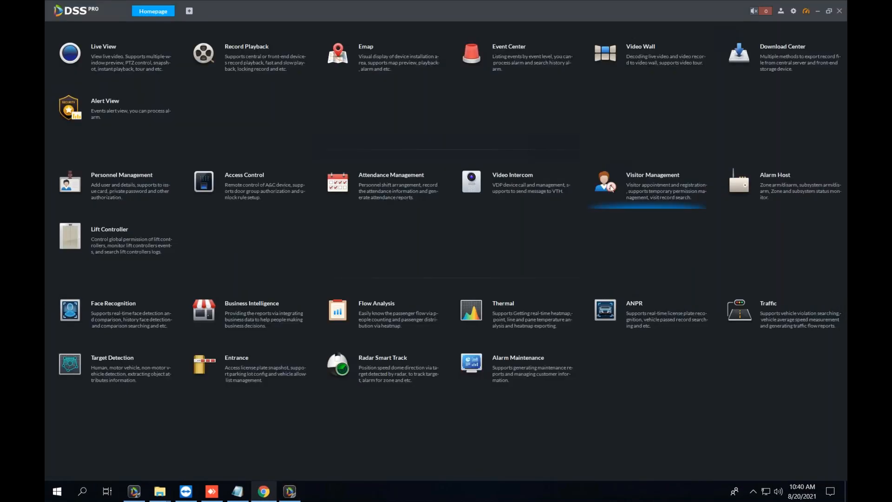
{"action": "left_click", "coordinate": [529, 361]}
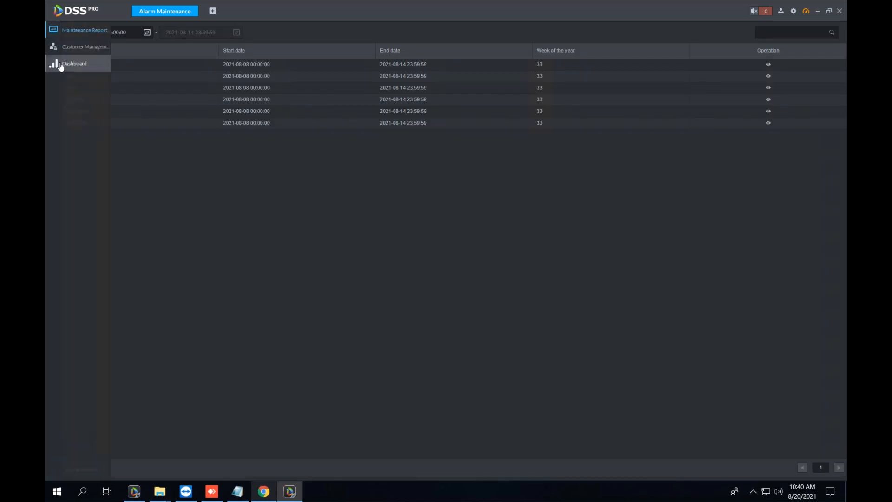
Show the alarm statistics Dashboard, dismiss the date picker, and maximize the client window.
{"action": "left_click", "coordinate": [75, 62]}
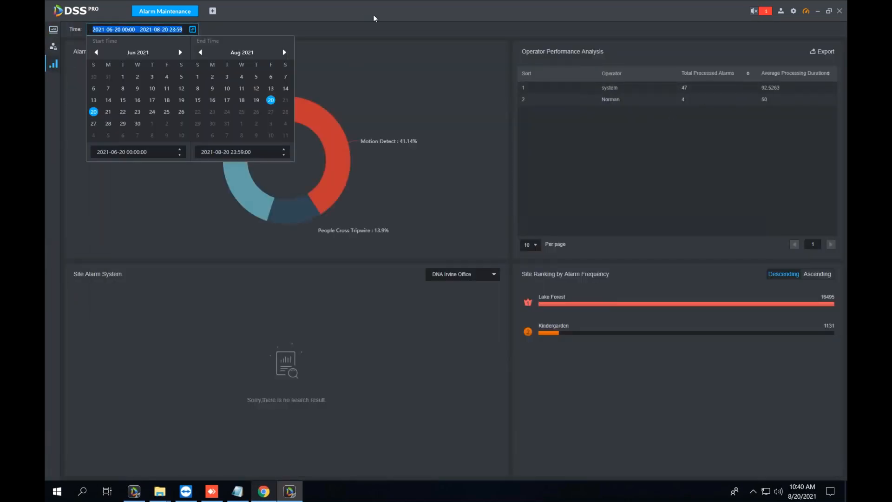
{"action": "double_click", "coordinate": [684, 88]}
{"action": "left_click", "coordinate": [700, 157]}
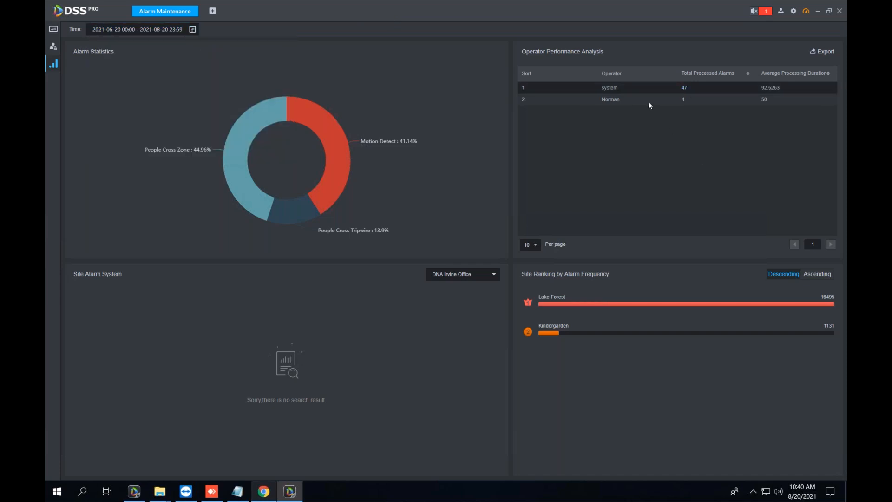
{"action": "double_click", "coordinate": [495, 10]}
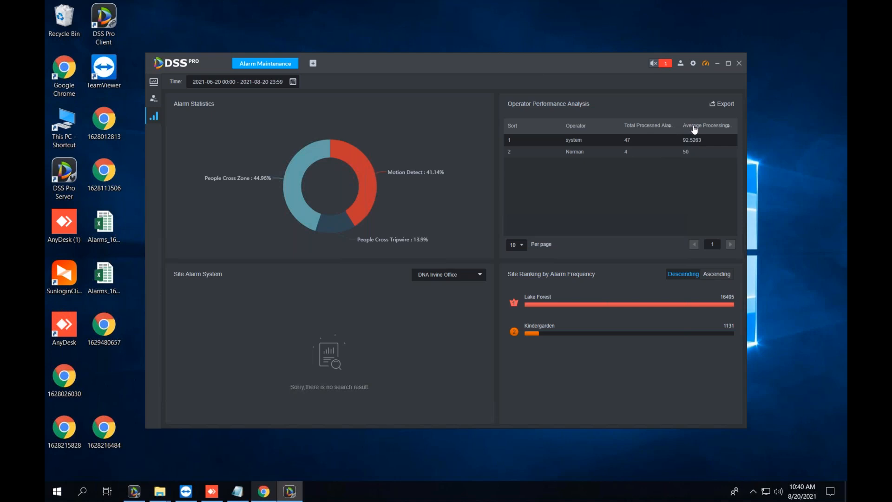
{"action": "left_click", "coordinate": [728, 64]}
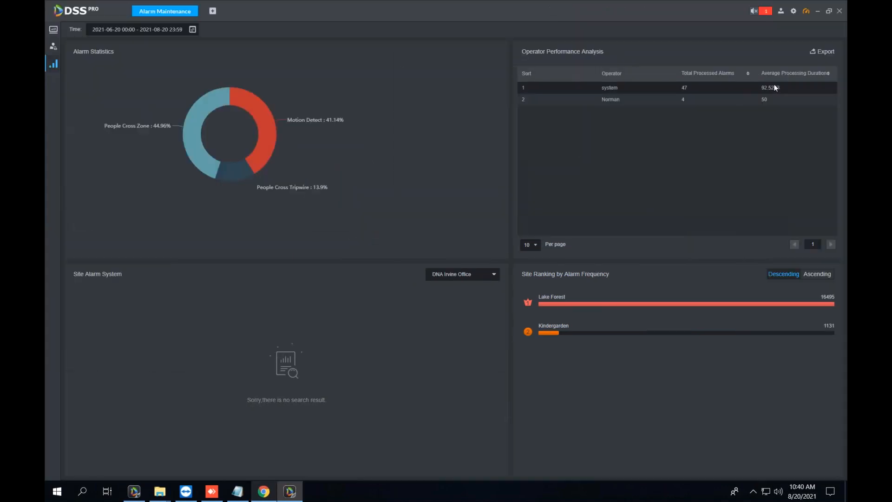
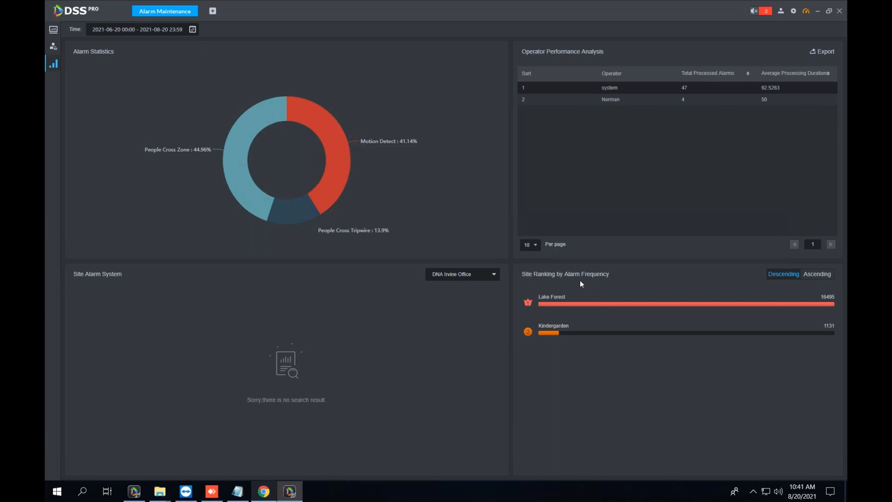
Bring the Chrome window with DSS Pro's web Device page to the front.
{"action": "left_click", "coordinate": [265, 492]}
In the web Organization view, review the Kindergarden and Lake Forest devices, then minimize Chrome.
{"action": "left_click", "coordinate": [88, 6]}
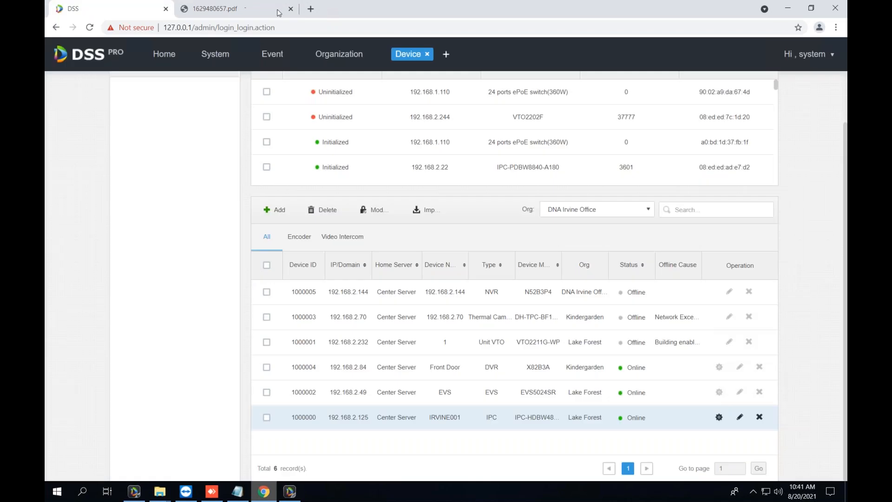
{"action": "left_click", "coordinate": [343, 66]}
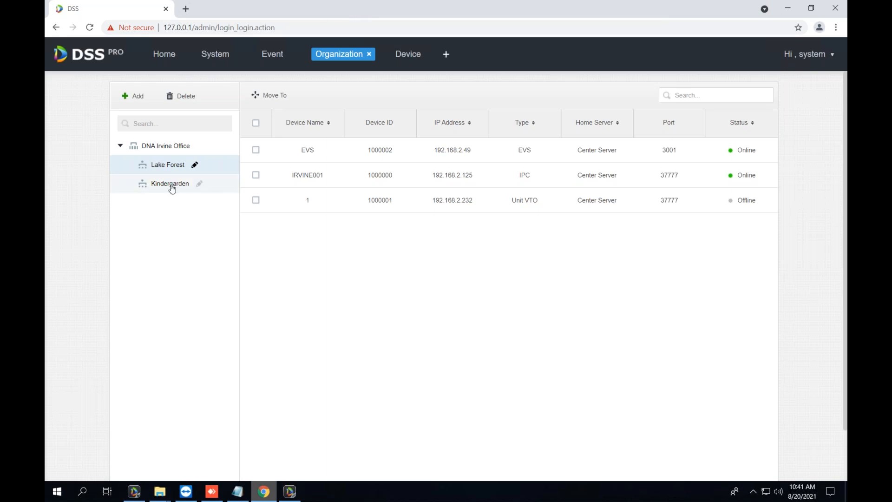
{"action": "left_click", "coordinate": [153, 186]}
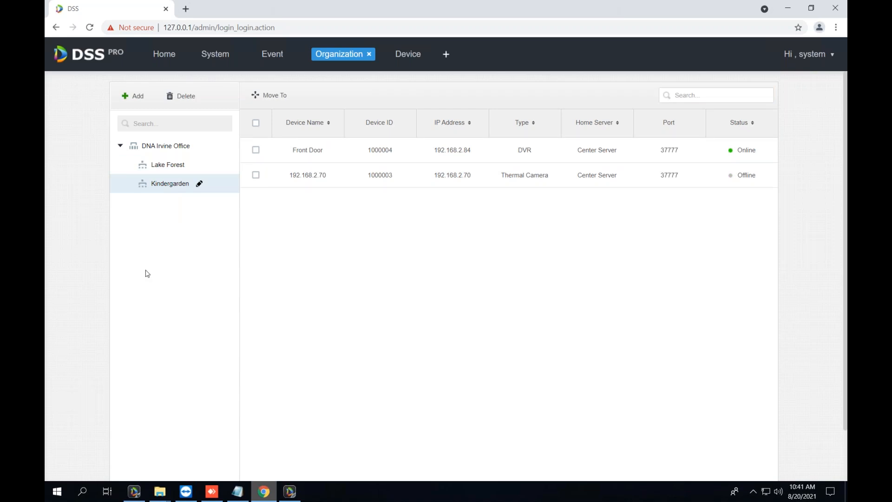
{"action": "left_click", "coordinate": [178, 164]}
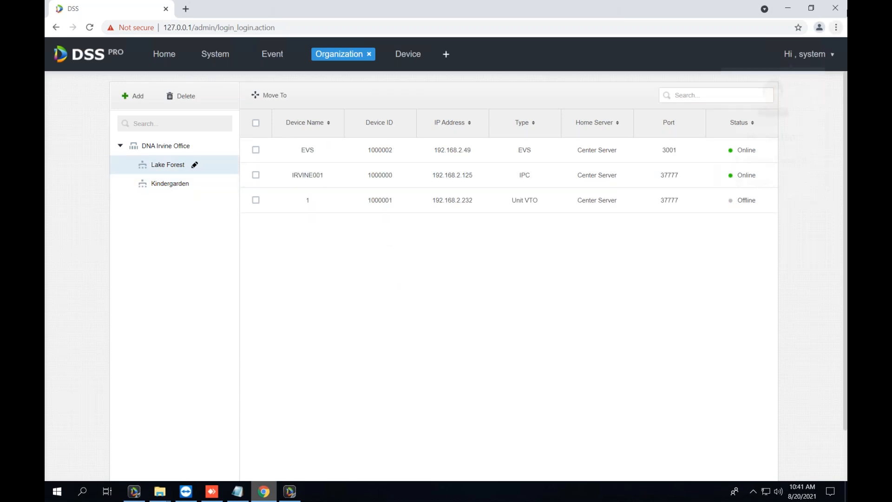
{"action": "left_click", "coordinate": [789, 6]}
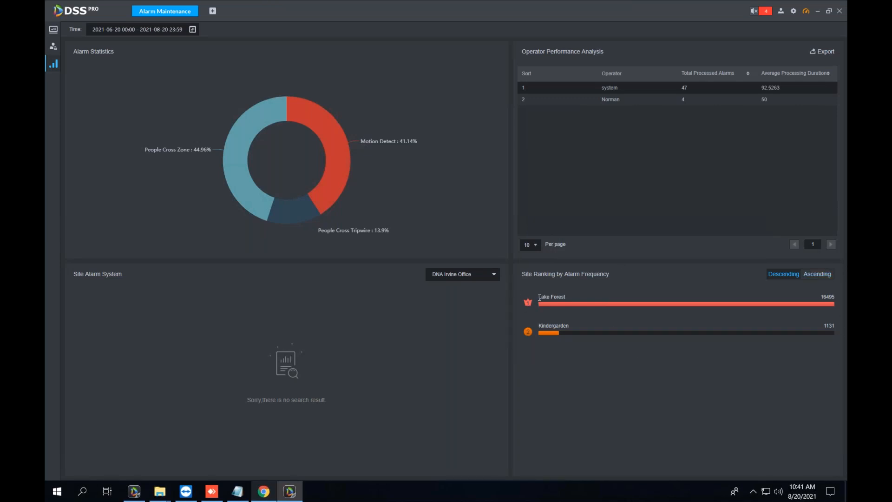
Chart Lake Forest's daily alarms for 08-15 to 08-20 in Site Alarm System, then start an export.
{"action": "left_click_drag", "start_coordinate": [539, 296], "coordinate": [611, 294]}
{"action": "left_click", "coordinate": [824, 294]}
{"action": "mouse_move", "coordinate": [80, 71]}
{"action": "left_click", "coordinate": [462, 275]}
{"action": "left_click", "coordinate": [468, 303]}
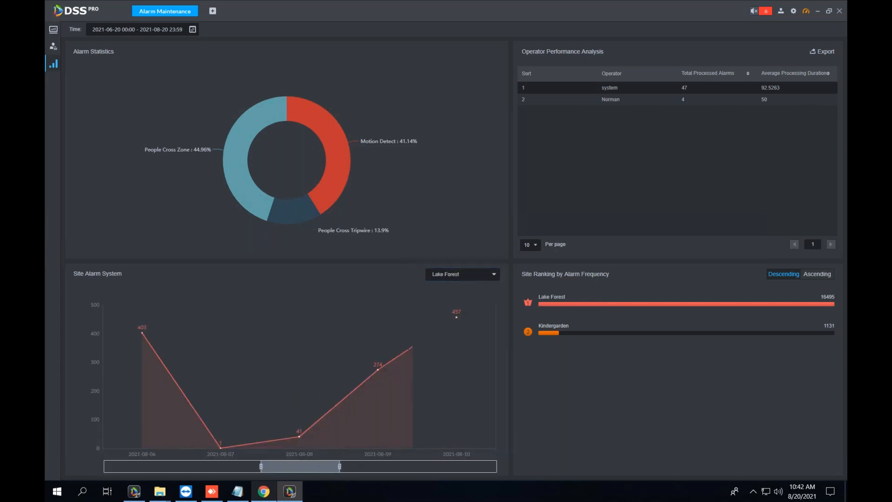
{"action": "left_click_drag", "start_coordinate": [334, 465], "coordinate": [590, 291]}
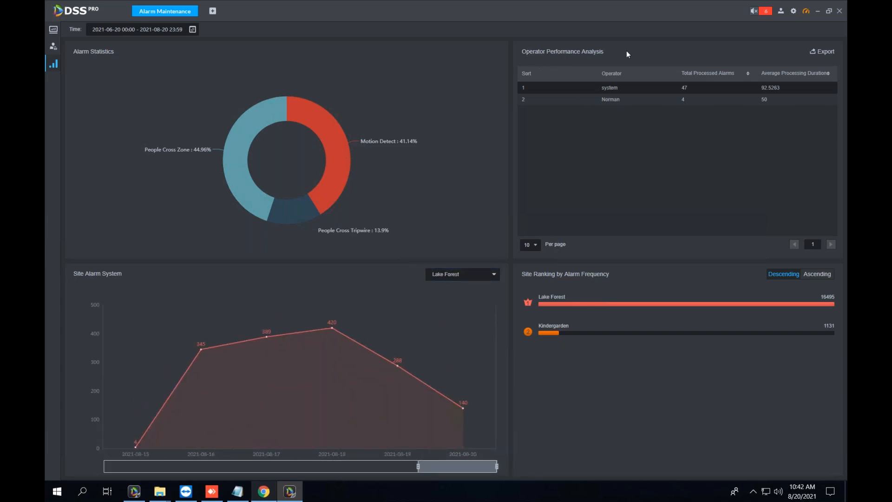
{"action": "left_click", "coordinate": [824, 52]}
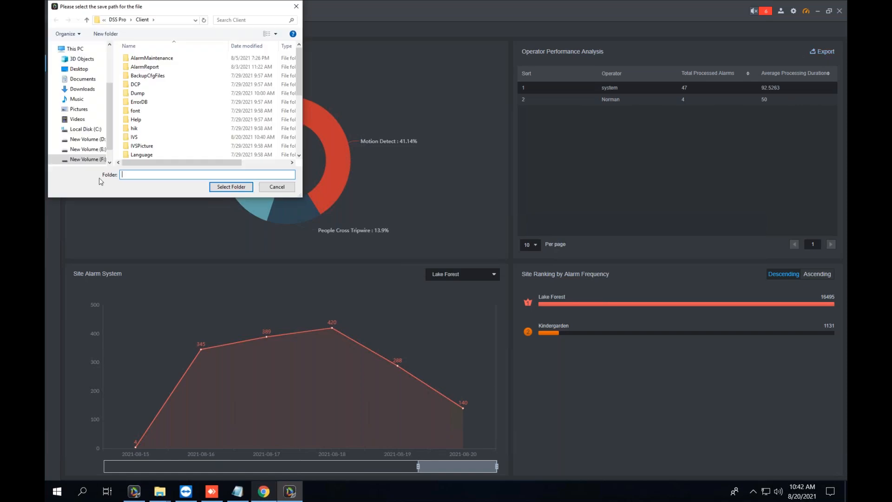
Save the Operator Performance export to the Desktop and review the two-operator spreadsheet in Excel.
{"action": "left_click", "coordinate": [78, 68]}
{"action": "left_click", "coordinate": [231, 187]}
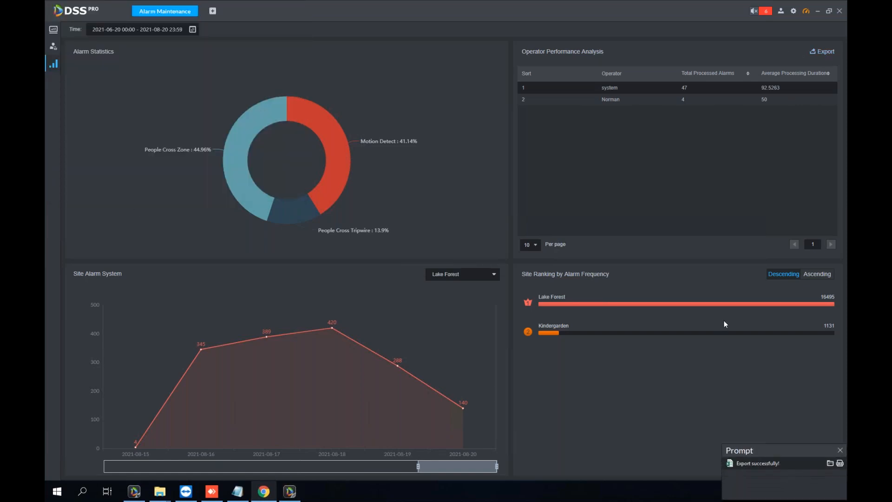
{"action": "left_click", "coordinate": [840, 447]}
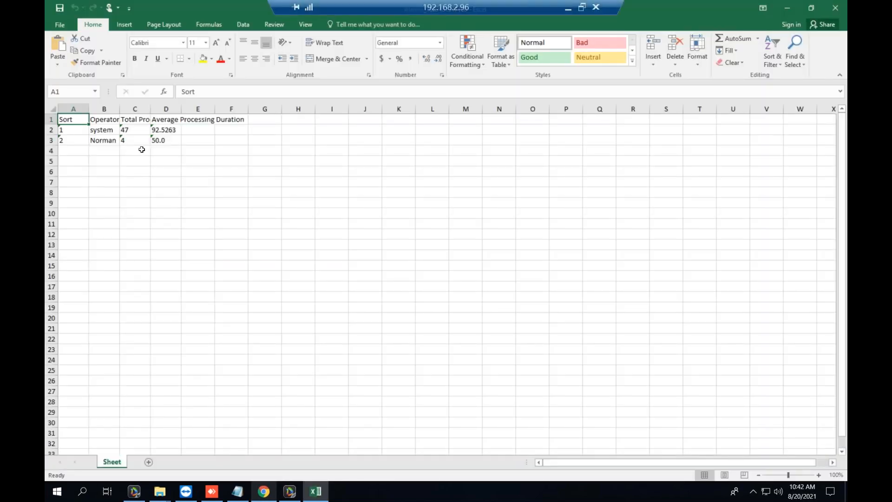
{"action": "left_click", "coordinate": [845, 5]}
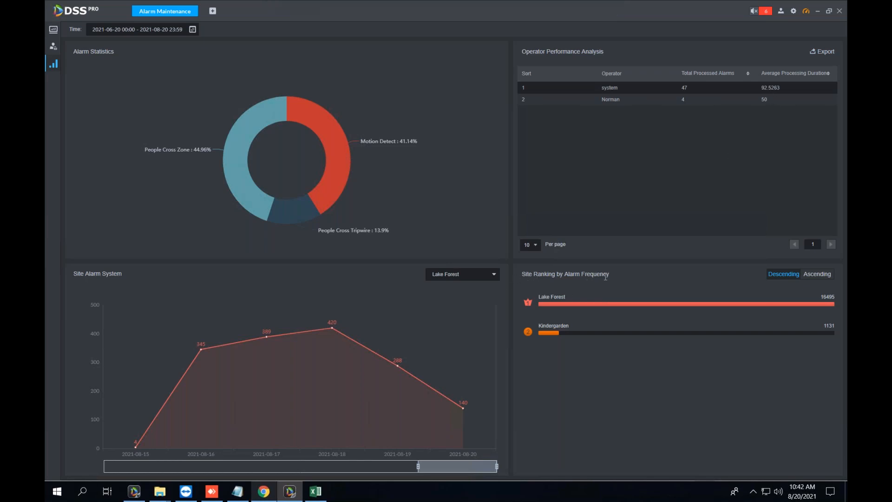
{"action": "mouse_move", "coordinate": [55, 67]}
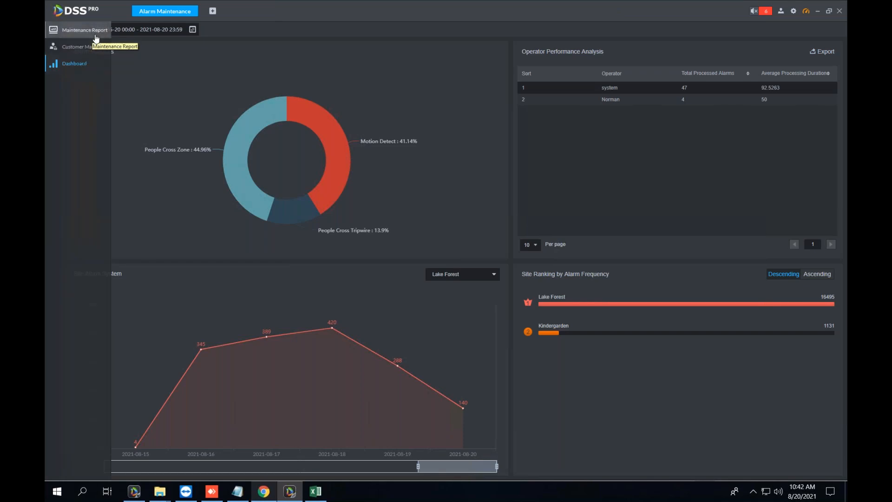
Minimize Excel, maximize DSS Pro, and show the Customer Management list.
{"action": "double_click", "coordinate": [264, 12]}
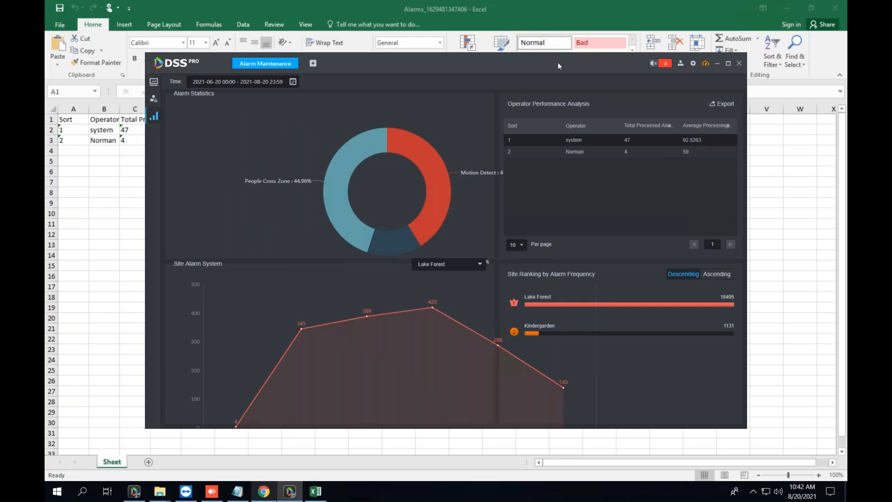
{"action": "left_click", "coordinate": [791, 8]}
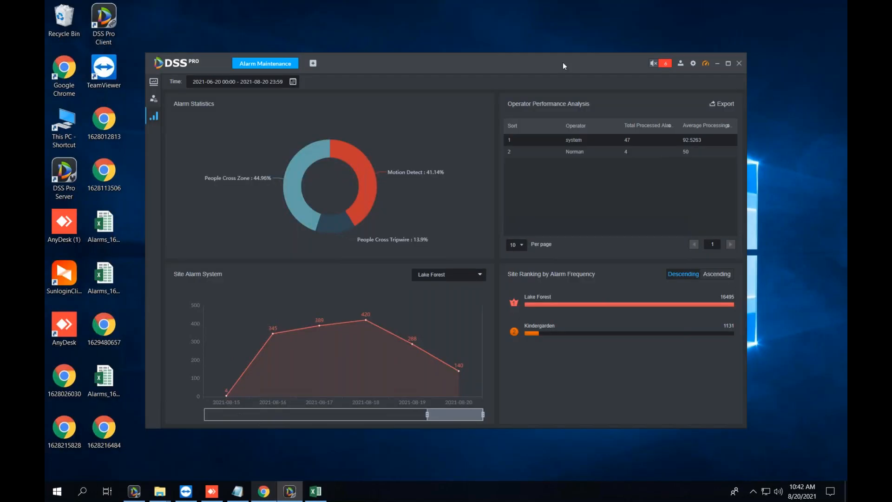
{"action": "double_click", "coordinate": [562, 62]}
{"action": "left_click", "coordinate": [91, 46]}
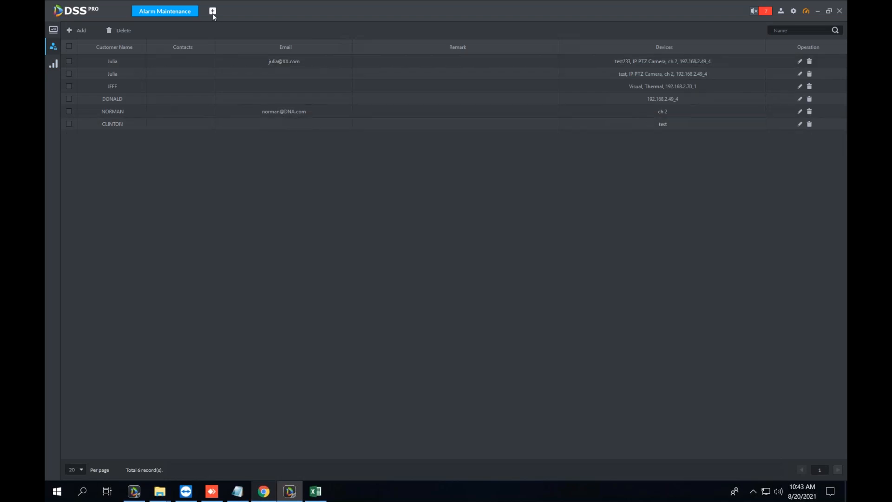
Check Lake Forest's devices in the web Organization view, then begin adding a customer.
{"action": "left_click", "coordinate": [263, 492]}
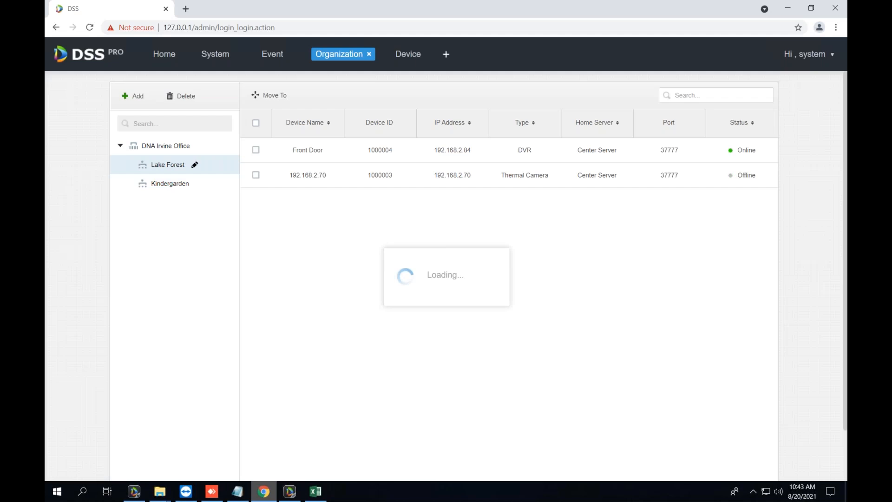
{"action": "left_click", "coordinate": [165, 168]}
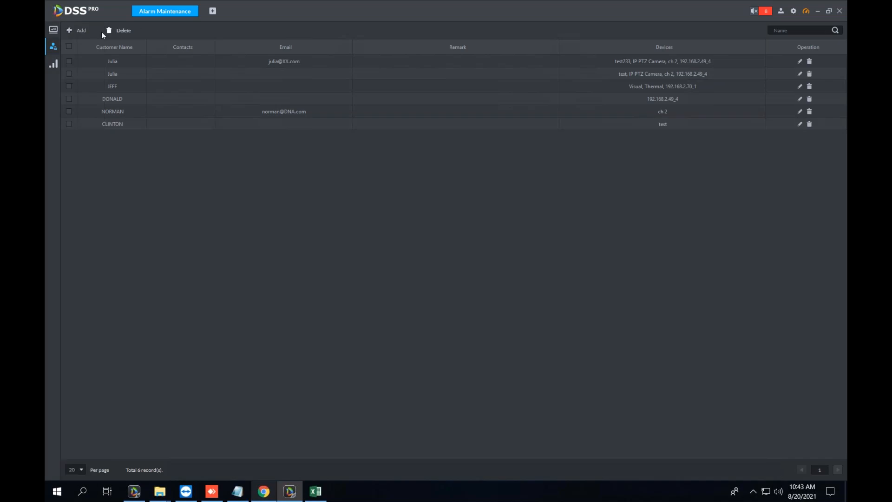
{"action": "left_click", "coordinate": [85, 31]}
Enter the new customer's name and link all Lake Forest channels.
{"action": "left_click", "coordinate": [652, 67]}
{"action": "type", "text": "F"}
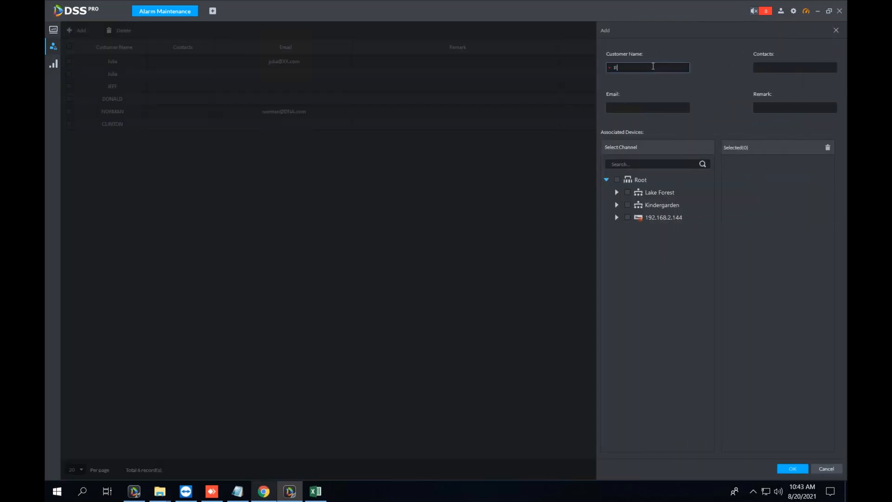
{"action": "type", "text": "rank"}
{"action": "left_click", "coordinate": [627, 191]}
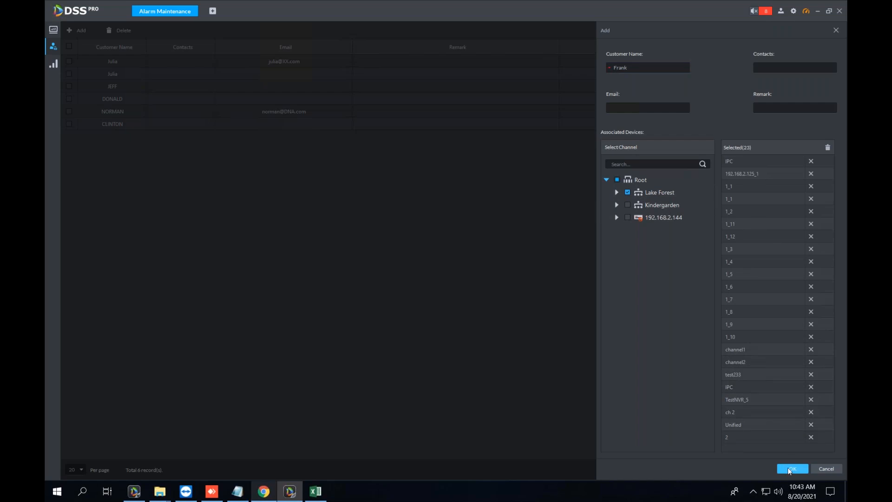
Fill in the contact number, e-mail and remark 'very dangerous', then save the customer.
{"action": "left_click", "coordinate": [778, 68]}
{"action": "left_click", "coordinate": [624, 109]}
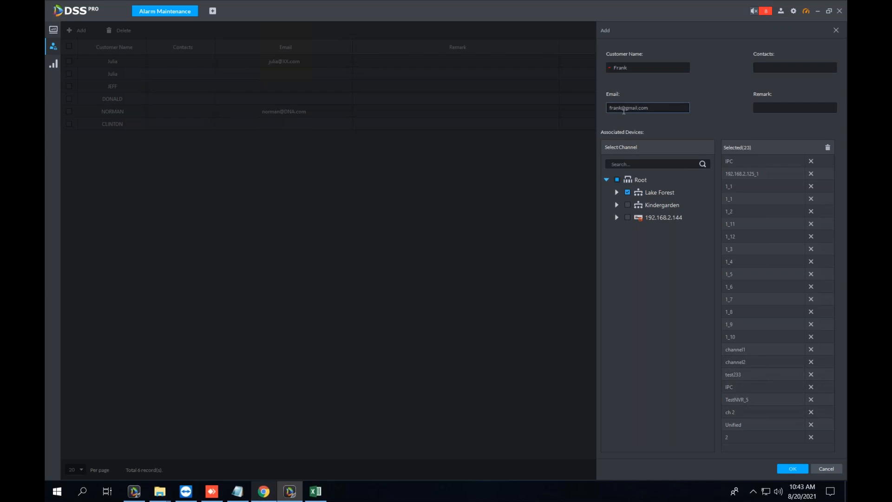
{"action": "key", "text": "ctrl+a"}
{"action": "left_click", "coordinate": [801, 65]}
{"action": "type", "text": "11"}
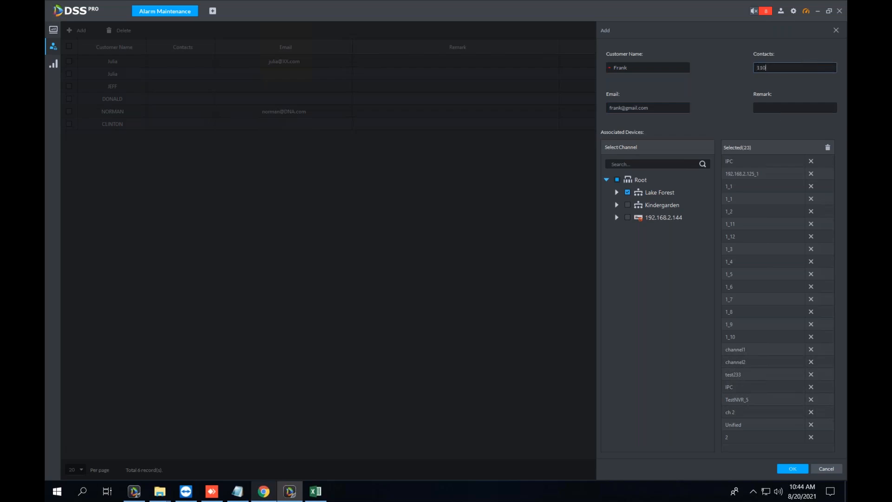
{"action": "left_click", "coordinate": [786, 108]}
{"action": "type", "text": "very"}
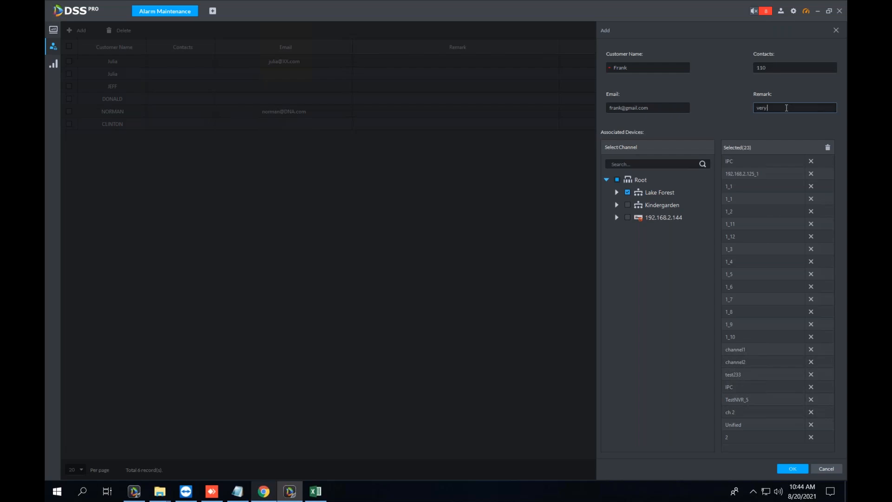
{"action": "type", "text": " dangerous"}
{"action": "left_click", "coordinate": [798, 470]}
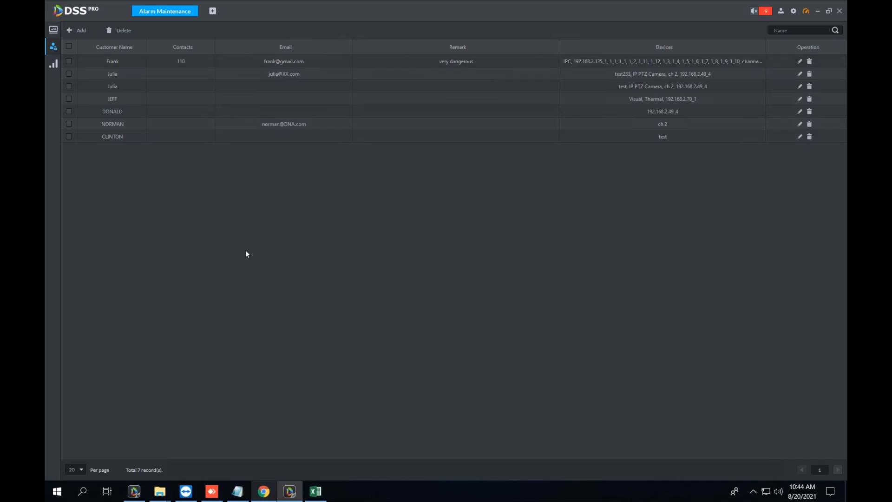
Start another customer, entering the name and linking Kindergarden and 192.168.2.144 channels.
{"action": "left_click", "coordinate": [81, 30]}
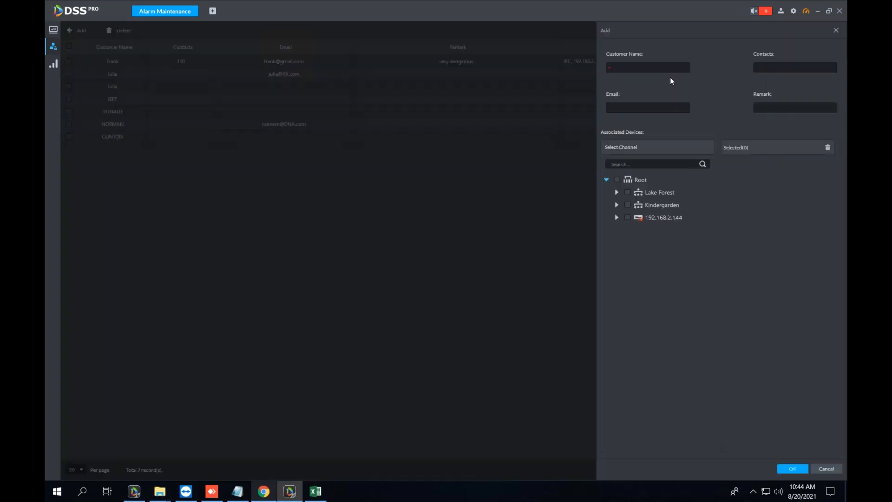
{"action": "type", "text": "Underwood"}
{"action": "left_click", "coordinate": [628, 205]}
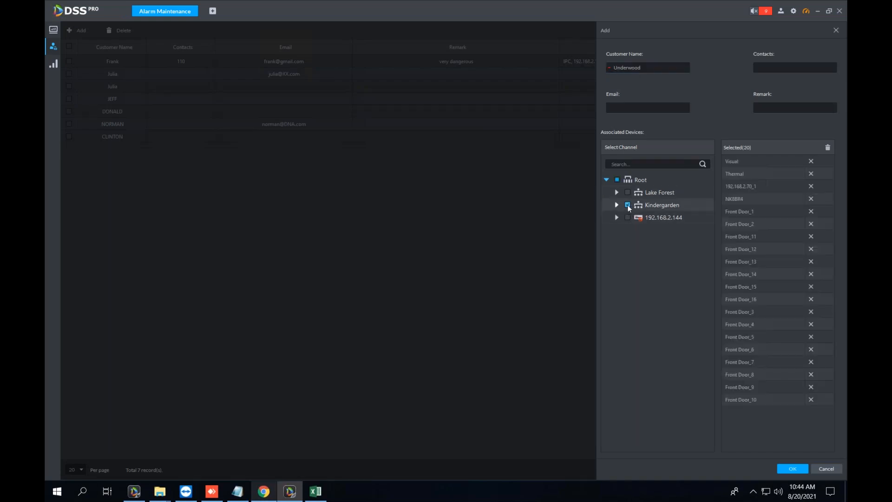
{"action": "left_click", "coordinate": [628, 217]}
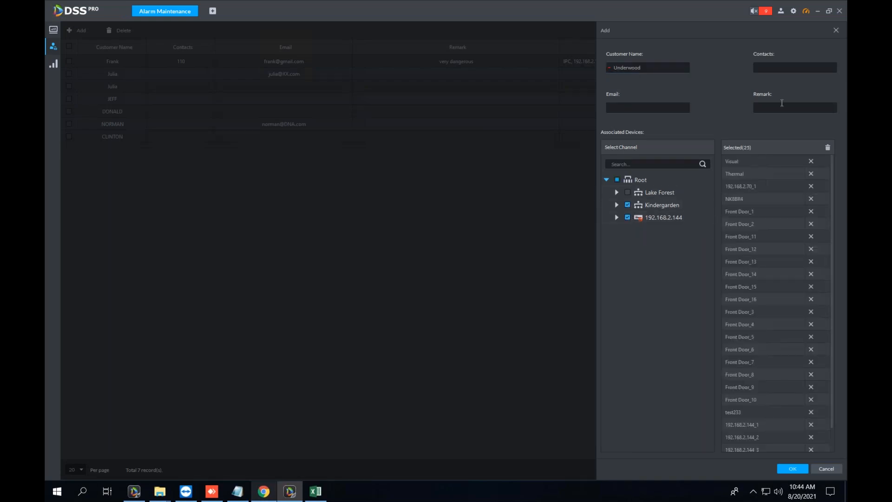
Add the customer's contact number and e-mail, save it, and open Live View in a new tab.
{"action": "left_click", "coordinate": [790, 67]}
{"action": "type", "text": "110"}
{"action": "left_click", "coordinate": [651, 108]}
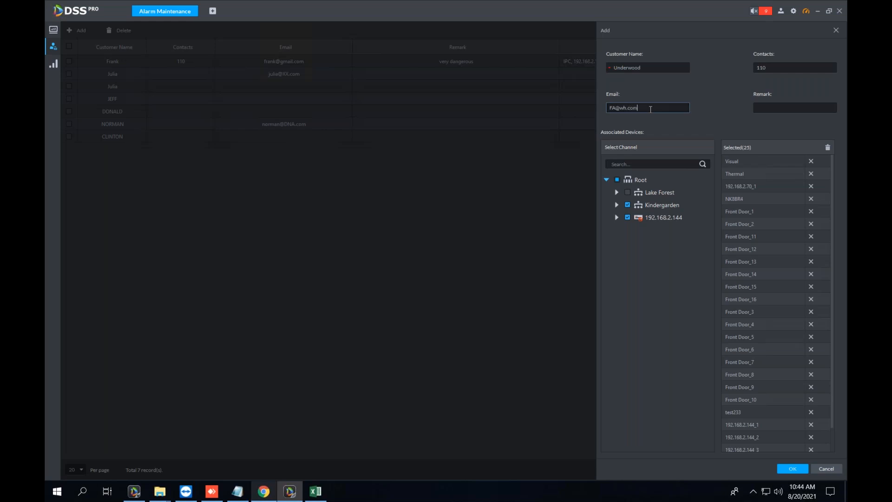
{"action": "left_click", "coordinate": [784, 469]}
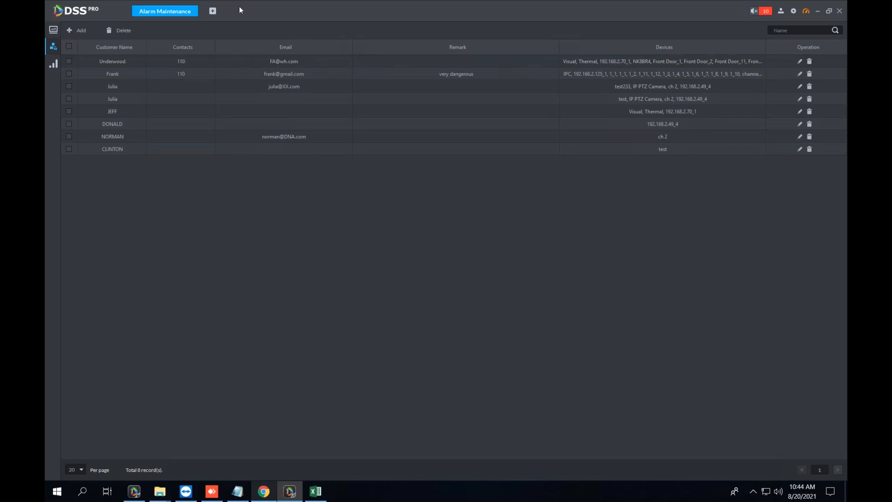
{"action": "left_click", "coordinate": [213, 13]}
{"action": "left_click", "coordinate": [112, 58]}
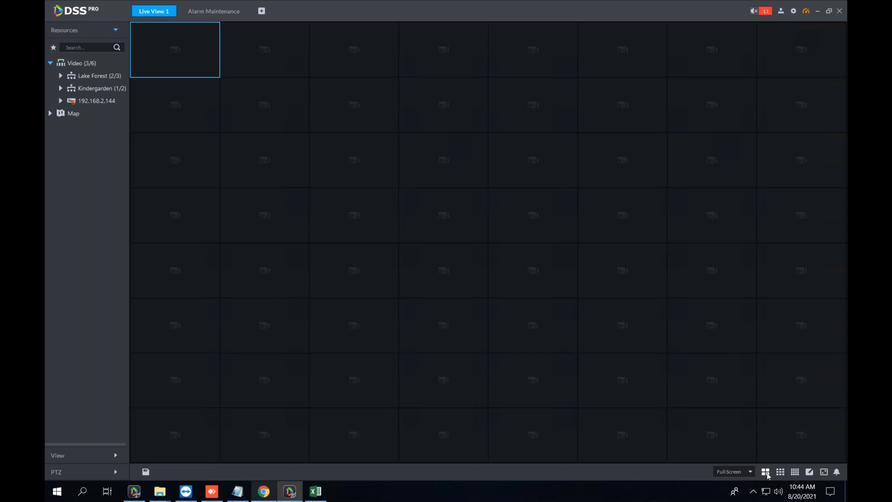
Switch Live View to a 2x2 grid, select the video windows, and open the IPC camera's Alert View.
{"action": "left_click", "coordinate": [765, 471]}
{"action": "left_click", "coordinate": [633, 311]}
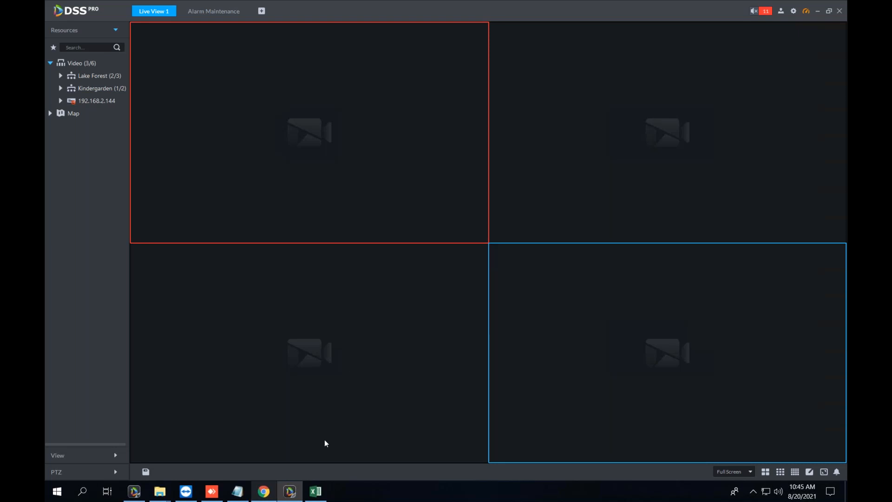
{"action": "left_click", "coordinate": [361, 404]}
{"action": "left_click", "coordinate": [615, 381]}
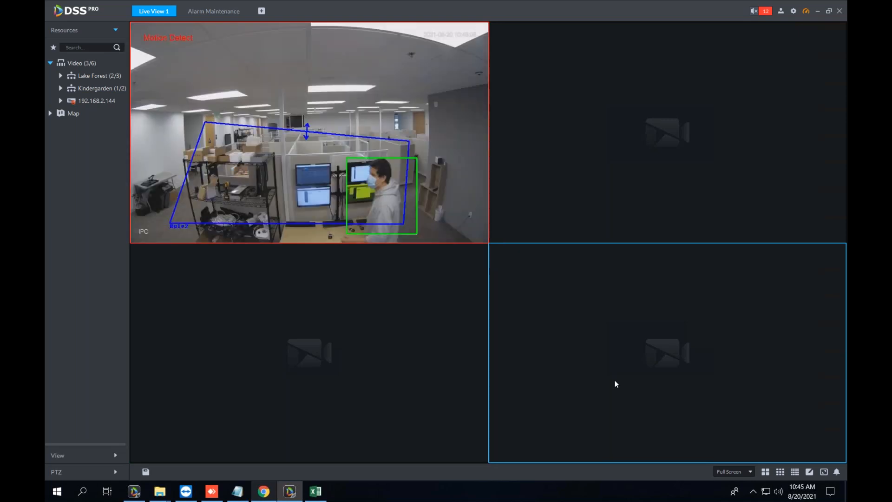
{"action": "mouse_move", "coordinate": [254, 109]}
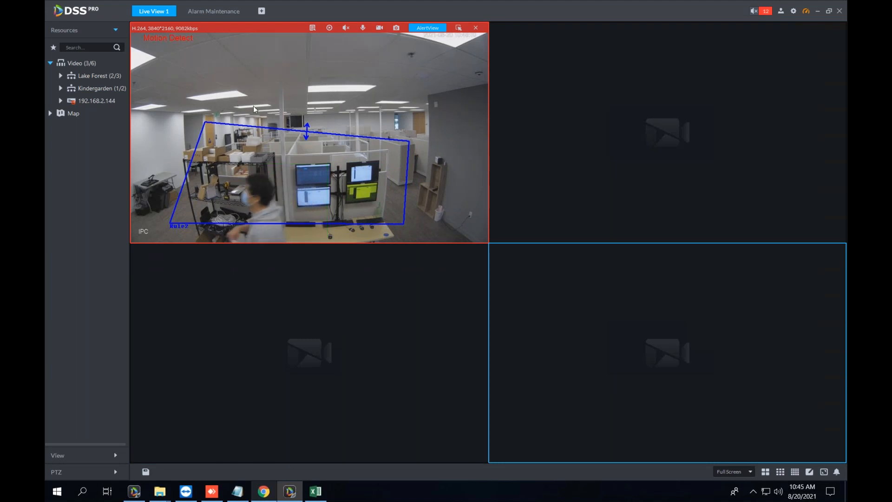
{"action": "left_click", "coordinate": [444, 29]}
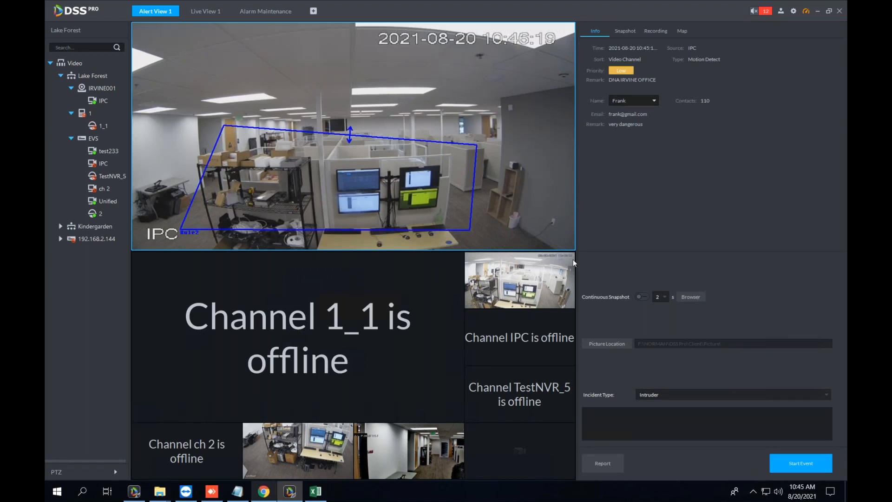
Assign the customer to the IPC motion-detect alarm, then go back to the Alarm Maintenance list.
{"action": "left_click", "coordinate": [654, 101]}
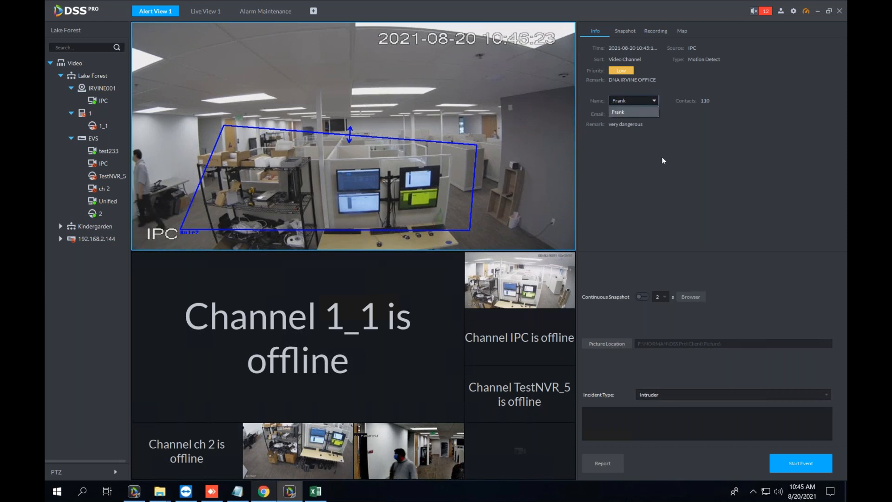
{"action": "left_click", "coordinate": [619, 112]}
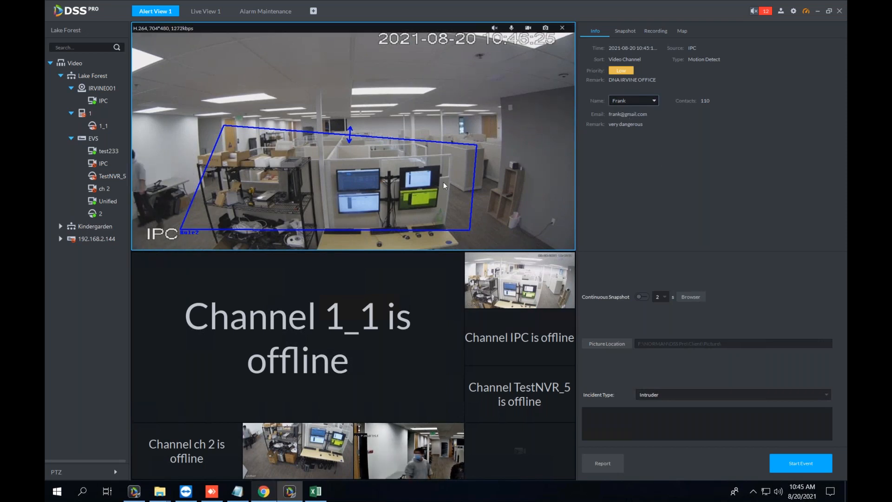
{"action": "left_click", "coordinate": [505, 119]}
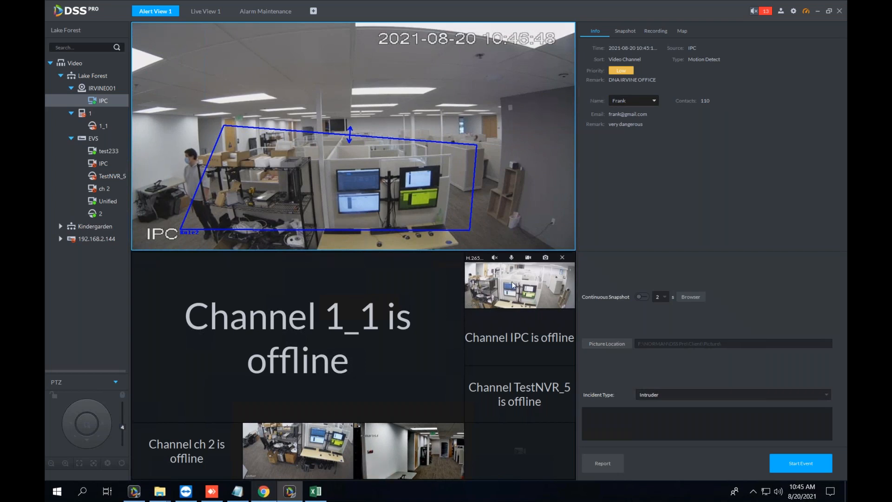
{"action": "left_click", "coordinate": [259, 14]}
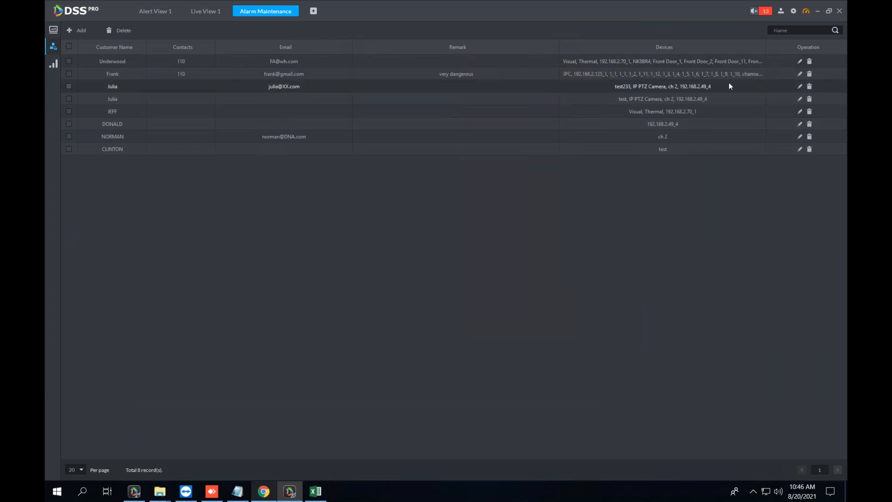
Open Maintenance Report and switch to the week 2021-08-01 to 2021-08-07.
{"action": "mouse_move", "coordinate": [53, 32]}
{"action": "left_click", "coordinate": [84, 31]}
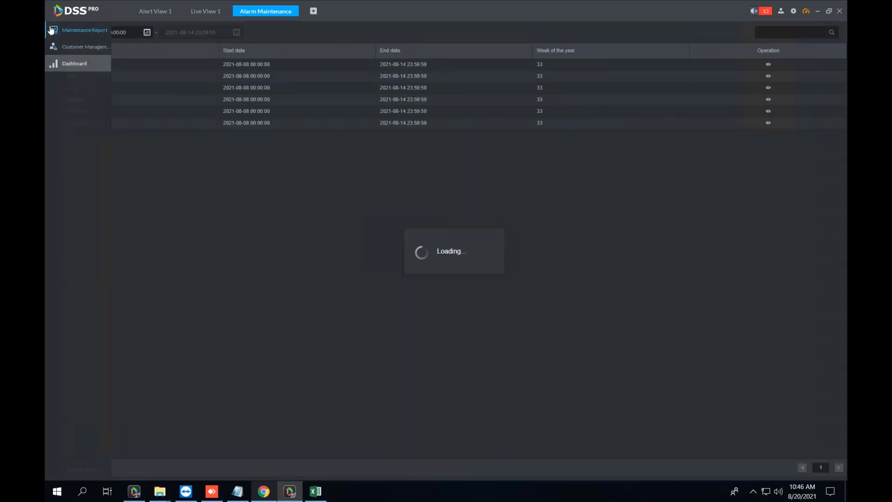
{"action": "left_click", "coordinate": [216, 243]}
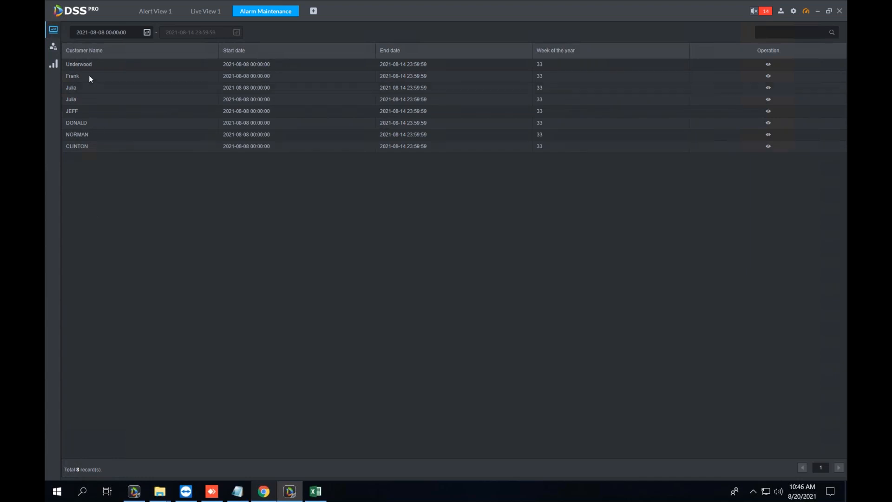
{"action": "mouse_move", "coordinate": [55, 60]}
{"action": "left_click", "coordinate": [147, 34]}
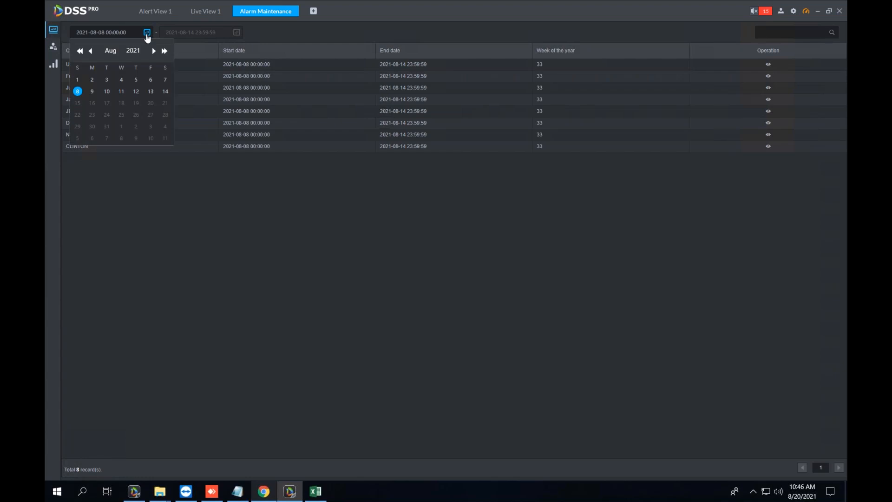
{"action": "left_click", "coordinate": [166, 80]}
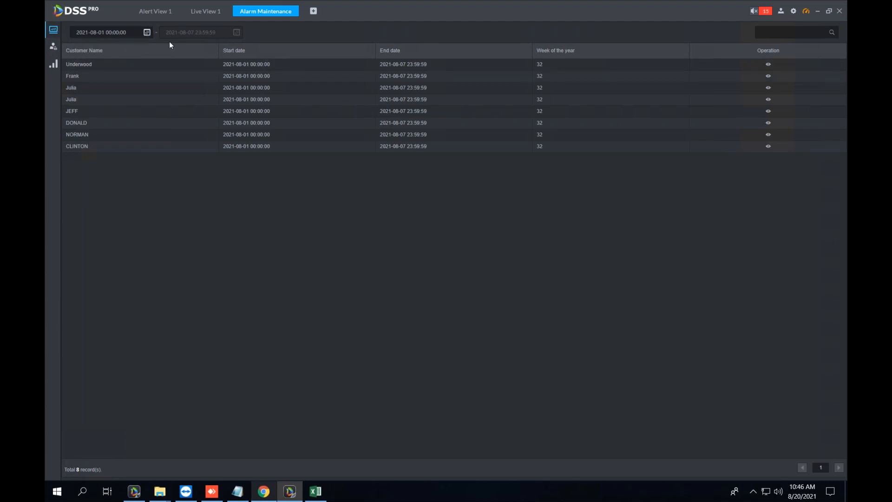
{"action": "left_click", "coordinate": [147, 32]}
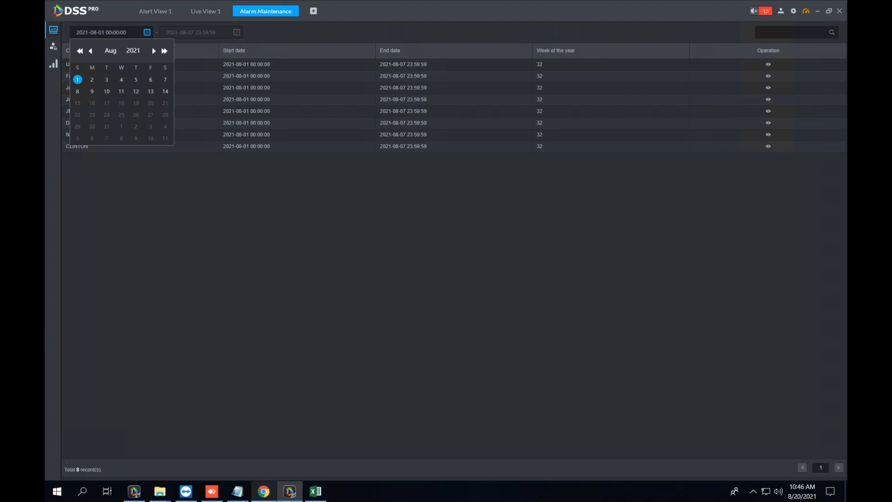
{"action": "left_click", "coordinate": [165, 92]}
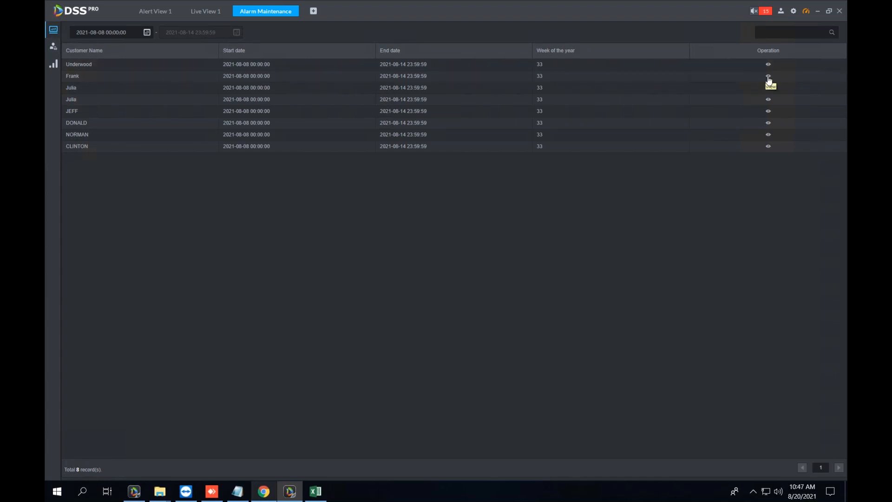
{"action": "left_click_drag", "start_coordinate": [758, 50], "coordinate": [782, 50]}
{"action": "left_click", "coordinate": [784, 50]}
{"action": "left_click", "coordinate": [768, 75]}
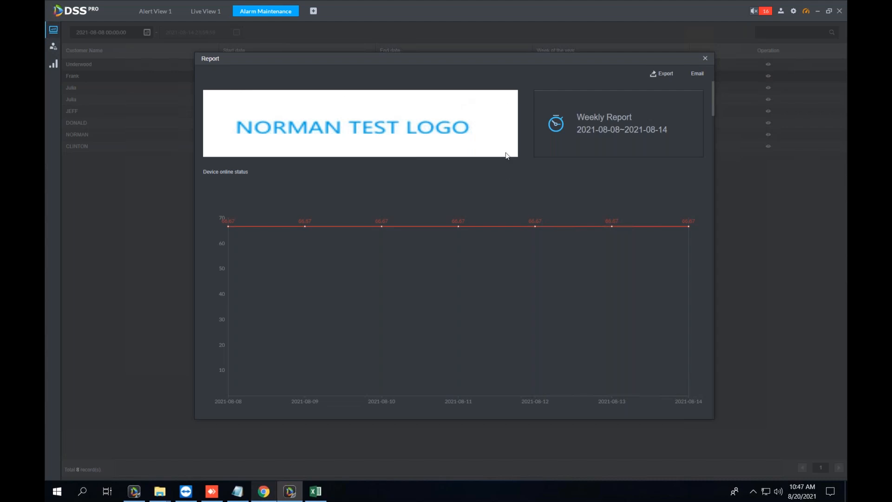
Scroll the 2021-08-08 to 2021-08-14 report down to its device online status chart.
{"action": "scroll", "coordinate": [298, 237], "scroll_direction": "down", "scroll_amount": 1}
{"action": "scroll", "coordinate": [299, 237], "scroll_direction": "down", "scroll_amount": 2}
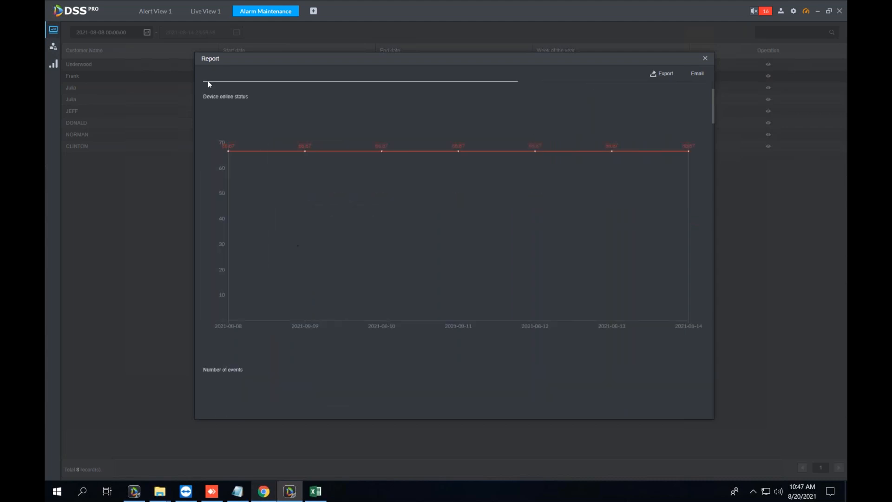
{"action": "left_click_drag", "start_coordinate": [213, 98], "coordinate": [252, 97]}
{"action": "left_click", "coordinate": [252, 99]}
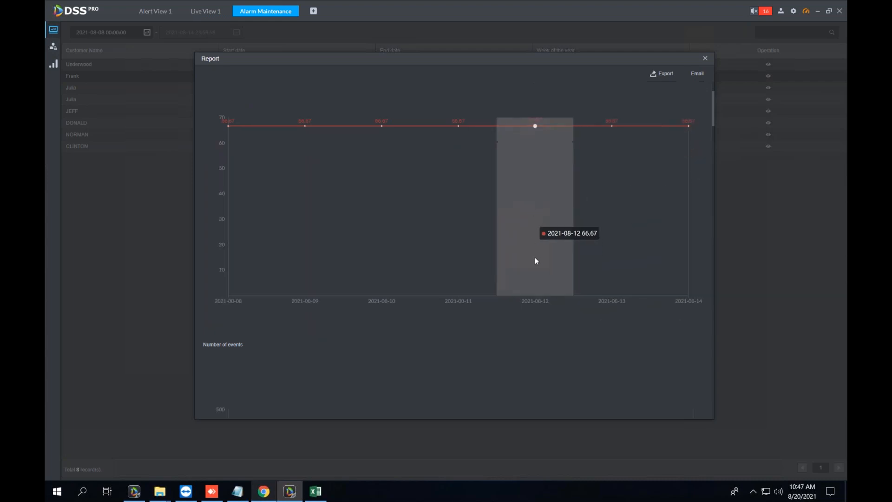
Highlight the Motion Detect row of daily counts, from 41 on 08-08 to a 457 peak on 08-10.
{"action": "scroll", "coordinate": [534, 258], "scroll_direction": "down", "scroll_amount": 2}
{"action": "scroll", "coordinate": [540, 264], "scroll_direction": "down", "scroll_amount": 5}
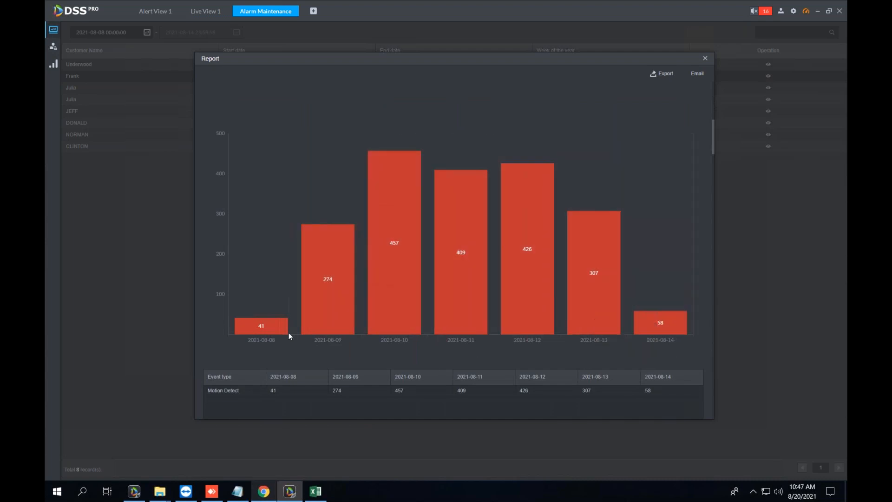
{"action": "scroll", "coordinate": [260, 354], "scroll_direction": "down", "scroll_amount": 3}
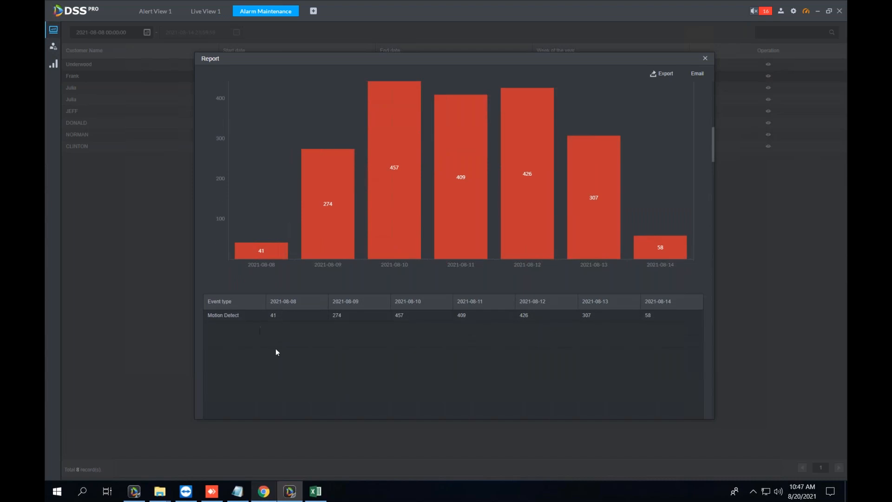
{"action": "scroll", "coordinate": [278, 362], "scroll_direction": "up", "scroll_amount": 3}
{"action": "scroll", "coordinate": [232, 177], "scroll_direction": "down", "scroll_amount": 2}
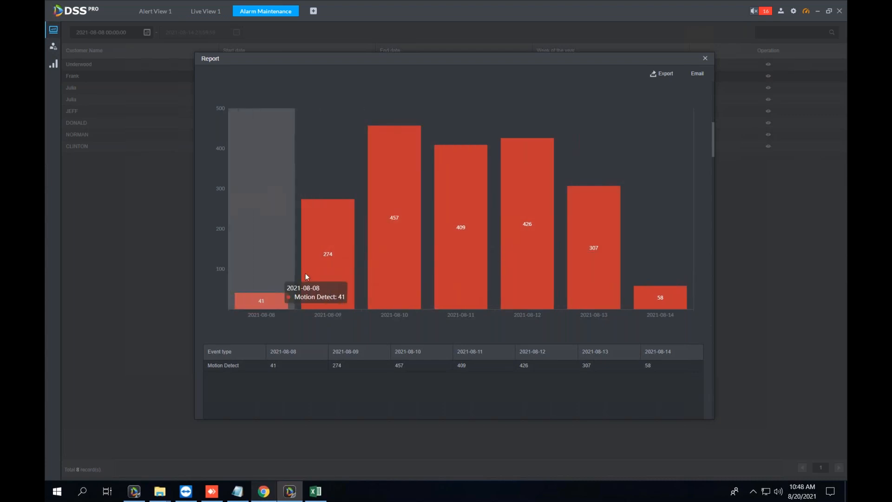
{"action": "scroll", "coordinate": [604, 274], "scroll_direction": "down", "scroll_amount": 4}
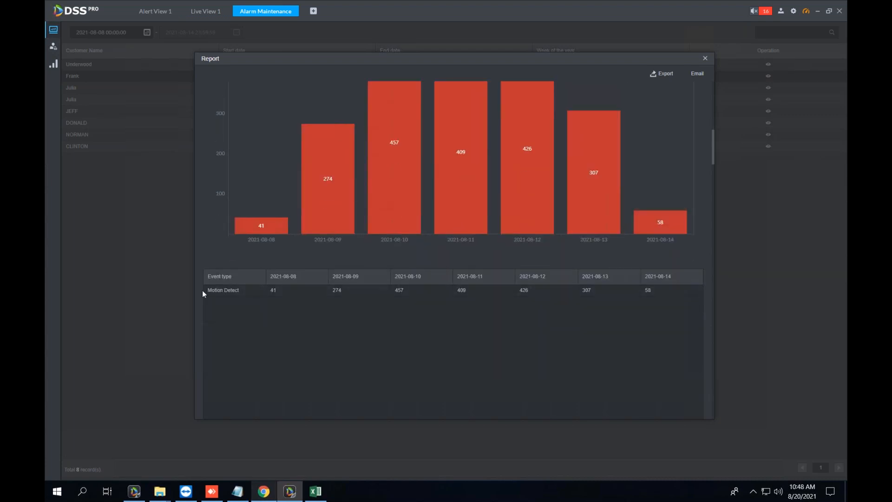
{"action": "left_click_drag", "start_coordinate": [211, 268], "coordinate": [581, 269]}
{"action": "left_click", "coordinate": [554, 293]}
{"action": "scroll", "coordinate": [544, 281], "scroll_direction": "down", "scroll_amount": 7}
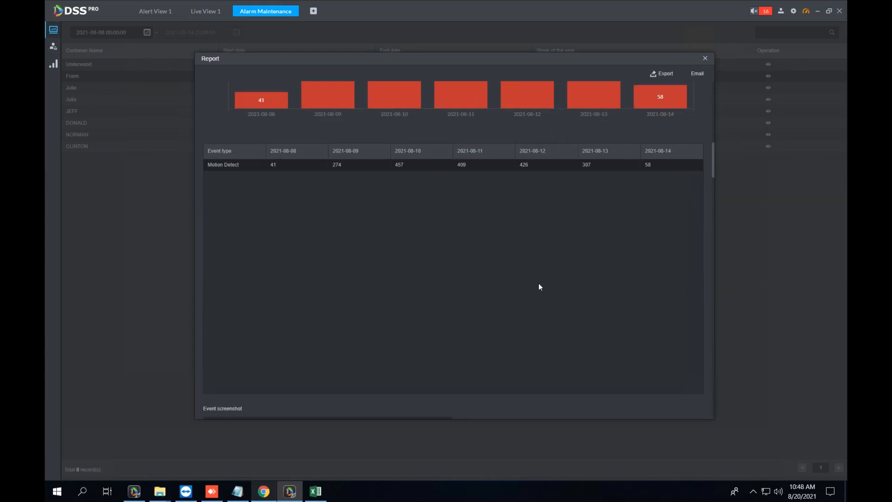
Scroll through the report's day and night camera screenshot sections.
{"action": "scroll", "coordinate": [497, 264], "scroll_direction": "down", "scroll_amount": 9}
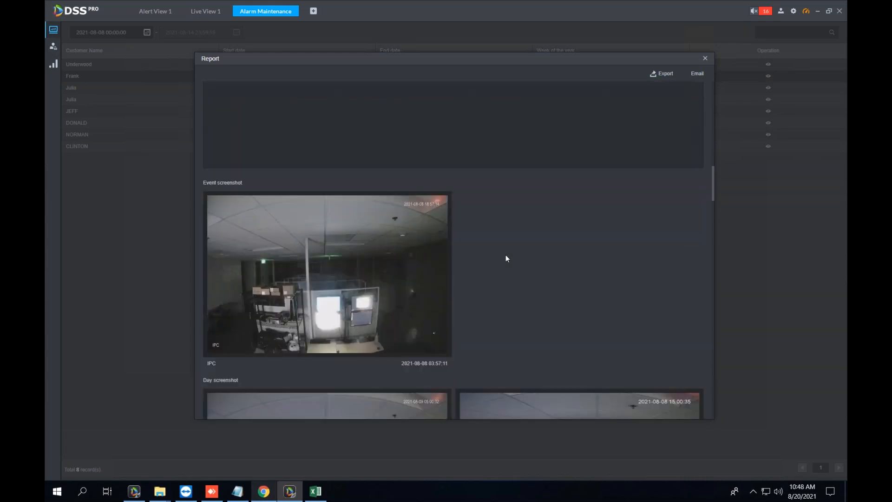
{"action": "scroll", "coordinate": [504, 257], "scroll_direction": "up", "scroll_amount": 1}
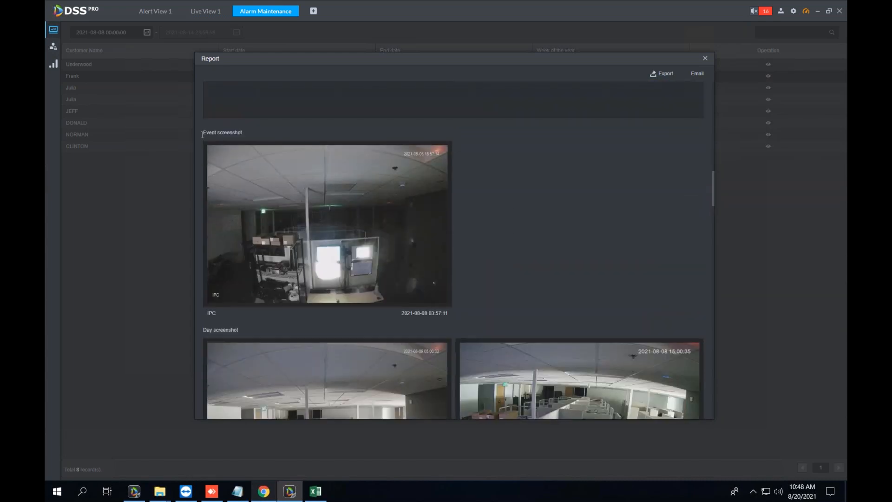
{"action": "scroll", "coordinate": [454, 173], "scroll_direction": "down", "scroll_amount": 8}
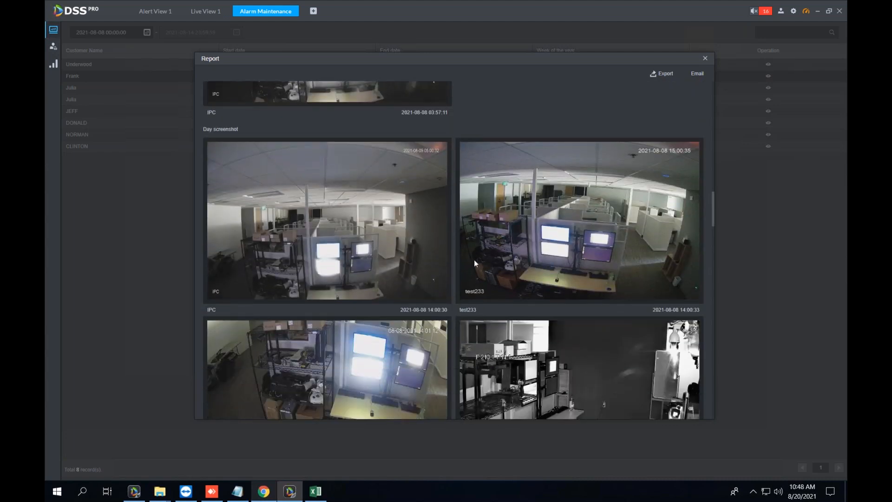
{"action": "scroll", "coordinate": [474, 261], "scroll_direction": "down", "scroll_amount": 13}
{"action": "scroll", "coordinate": [454, 291], "scroll_direction": "down", "scroll_amount": 7}
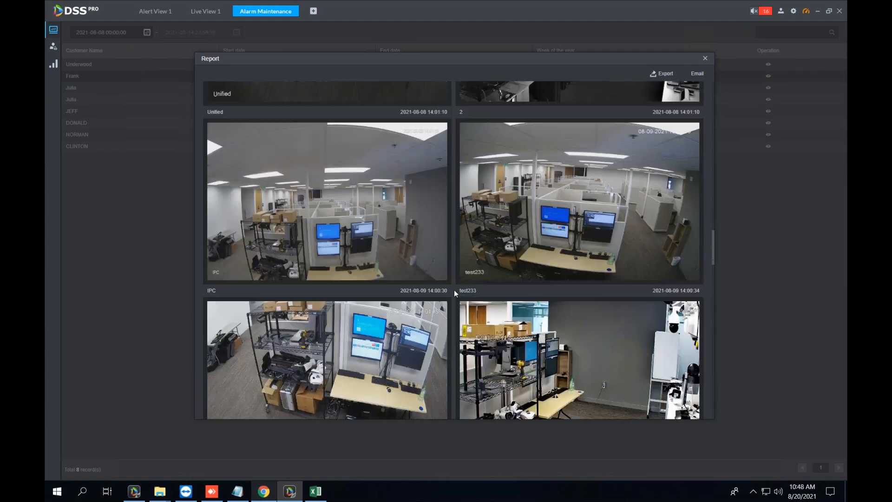
{"action": "scroll", "coordinate": [453, 289], "scroll_direction": "down", "scroll_amount": 20}
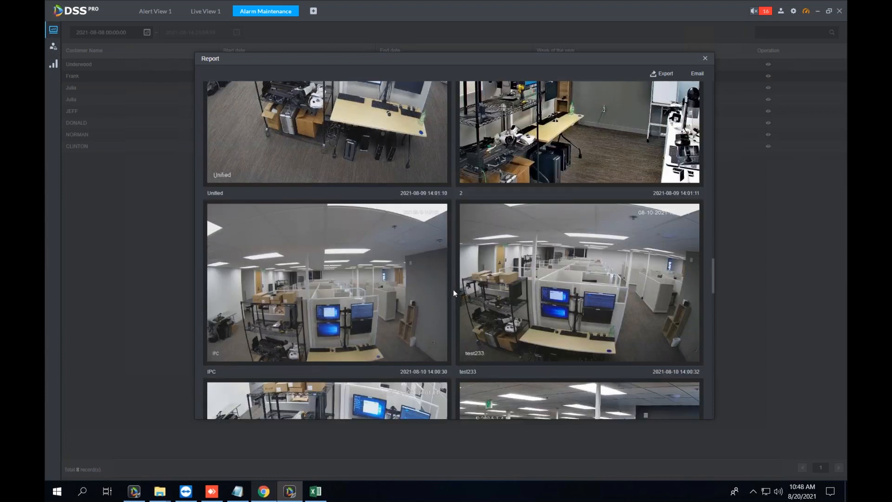
{"action": "scroll", "coordinate": [451, 296], "scroll_direction": "down", "scroll_amount": 9}
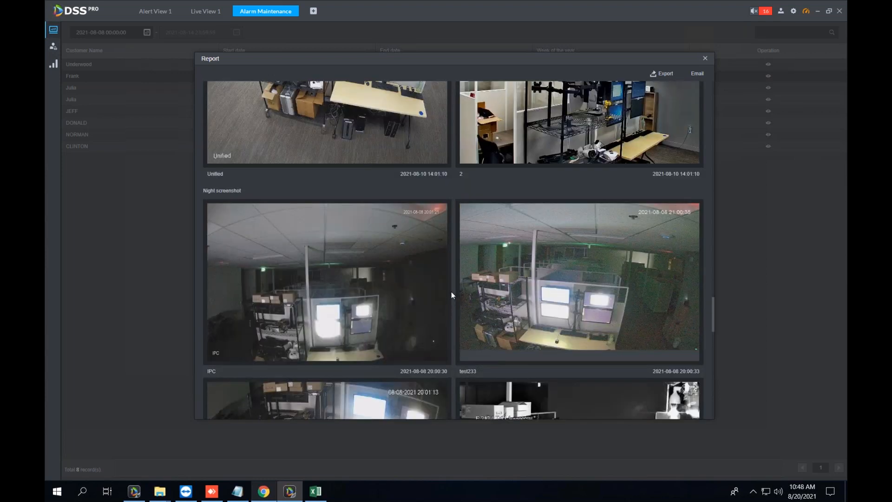
{"action": "scroll", "coordinate": [452, 298], "scroll_direction": "down", "scroll_amount": 11}
{"action": "scroll", "coordinate": [453, 295], "scroll_direction": "down", "scroll_amount": 20}
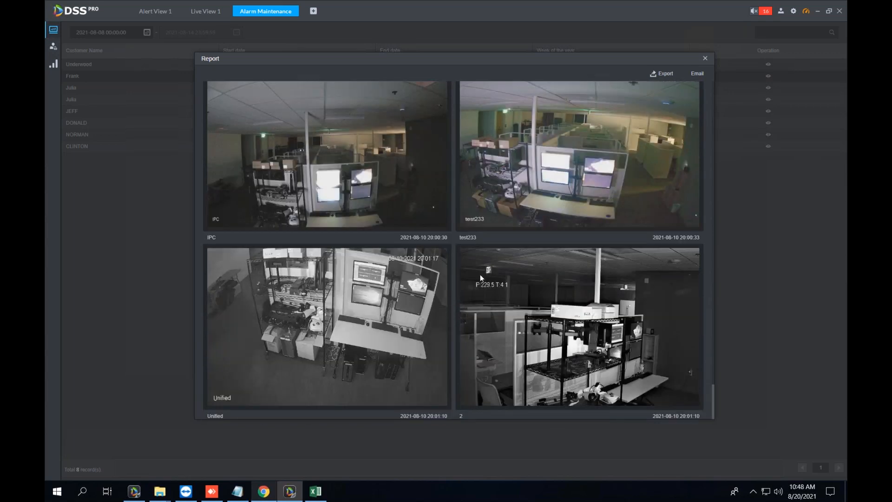
{"action": "scroll", "coordinate": [481, 274], "scroll_direction": "up", "scroll_amount": 15}
{"action": "scroll", "coordinate": [447, 264], "scroll_direction": "up", "scroll_amount": 10}
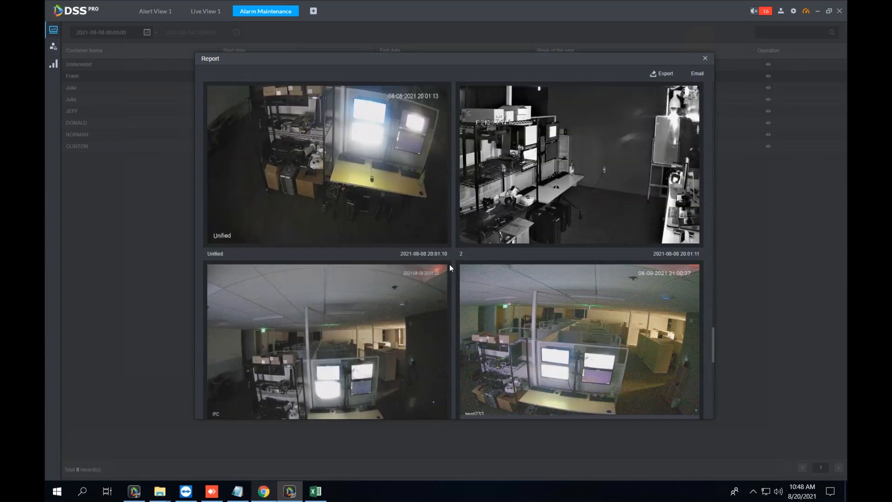
{"action": "scroll", "coordinate": [448, 264], "scroll_direction": "up", "scroll_amount": 15}
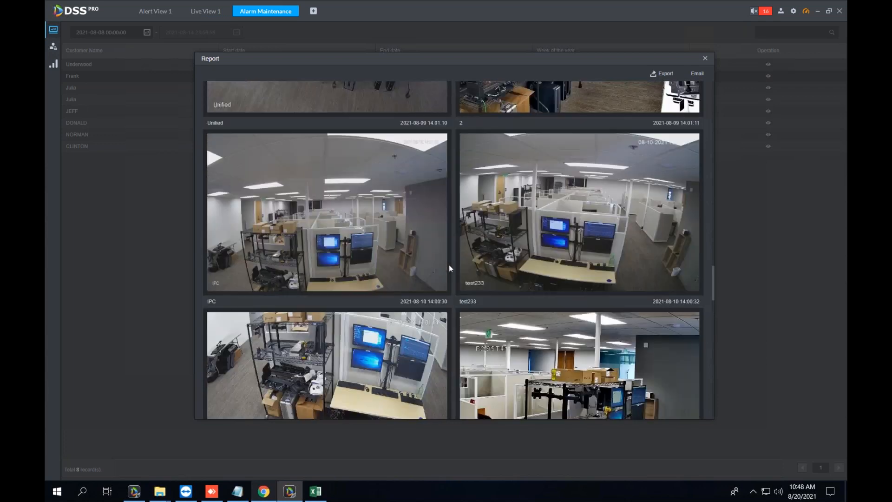
{"action": "scroll", "coordinate": [448, 264], "scroll_direction": "up", "scroll_amount": 10}
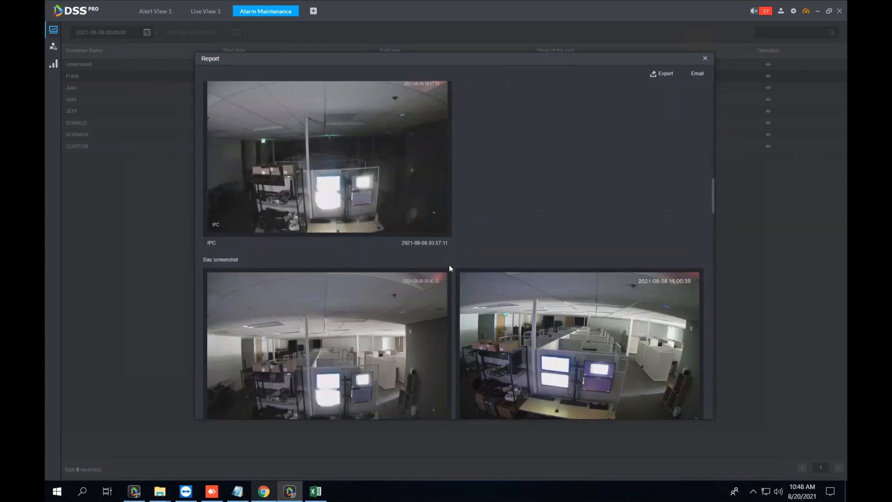
{"action": "scroll", "coordinate": [449, 264], "scroll_direction": "up", "scroll_amount": 3}
{"action": "left_click_drag", "start_coordinate": [209, 188], "coordinate": [272, 189]}
{"action": "left_click", "coordinate": [272, 189]}
Review the Motion Detect entries and the Event screenshot heading, clearing each text highlight.
{"action": "scroll", "coordinate": [328, 225], "scroll_direction": "up", "scroll_amount": 2}
{"action": "scroll", "coordinate": [328, 228], "scroll_direction": "up", "scroll_amount": 8}
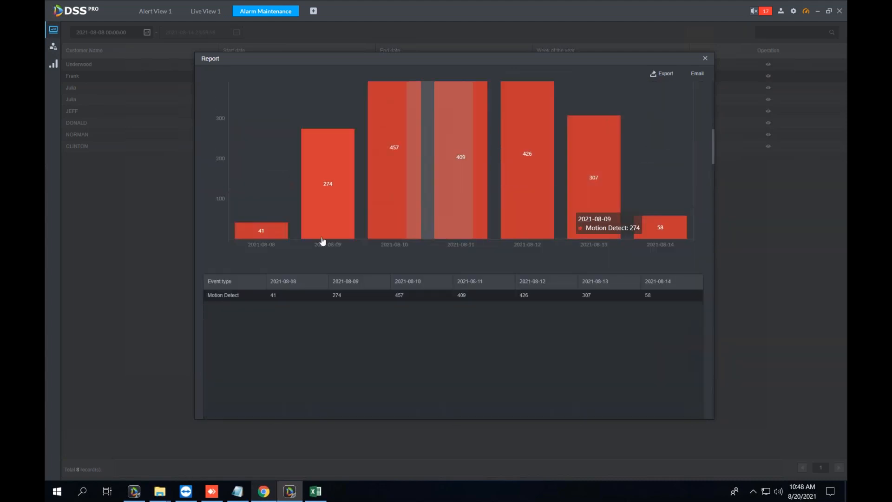
{"action": "scroll", "coordinate": [311, 303], "scroll_direction": "down", "scroll_amount": 1}
{"action": "left_click_drag", "start_coordinate": [204, 370], "coordinate": [247, 373]}
{"action": "left_click", "coordinate": [247, 372]}
{"action": "scroll", "coordinate": [254, 390], "scroll_direction": "down", "scroll_amount": 10}
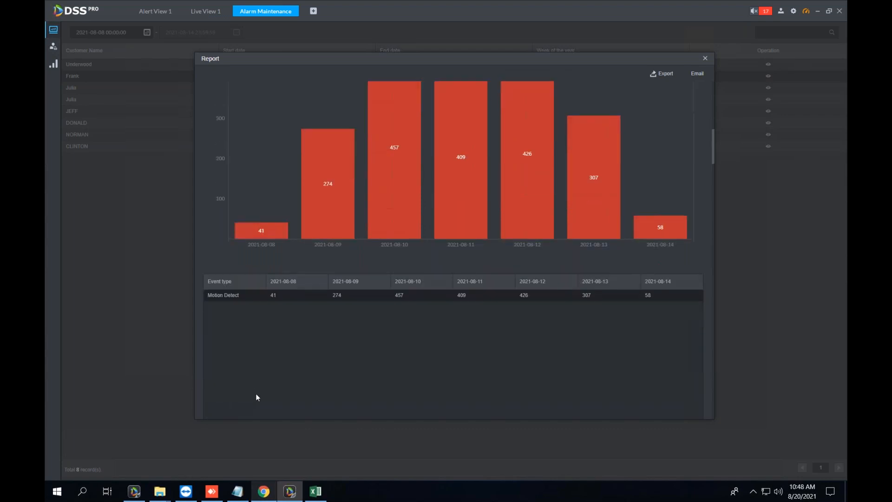
{"action": "scroll", "coordinate": [216, 210], "scroll_direction": "up", "scroll_amount": 1}
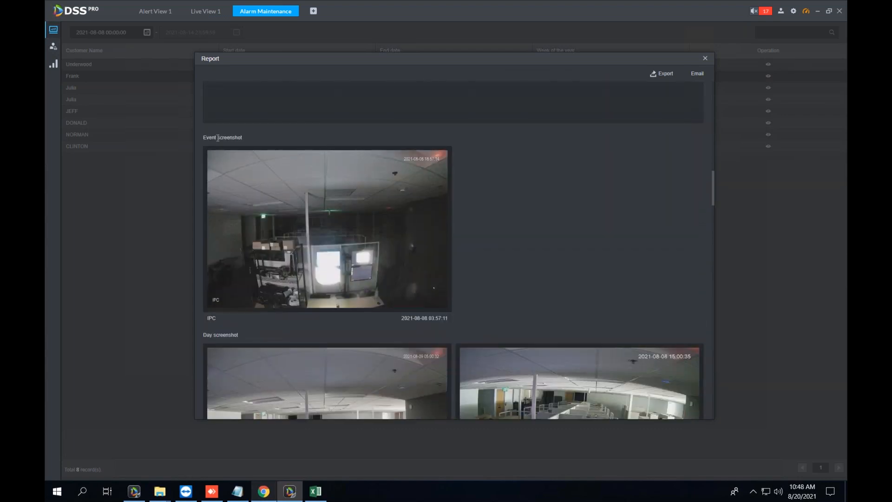
{"action": "left_click_drag", "start_coordinate": [203, 138], "coordinate": [248, 139]}
{"action": "left_click", "coordinate": [251, 135]}
{"action": "left_click", "coordinate": [248, 140]}
Scroll back to the top and close the 2021-08-08 to 08-14 report.
{"action": "scroll", "coordinate": [508, 273], "scroll_direction": "up", "scroll_amount": 2}
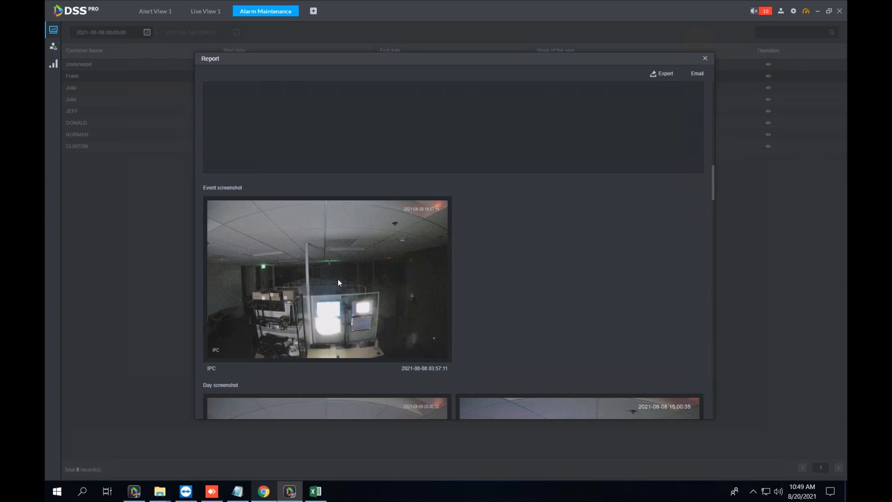
{"action": "scroll", "coordinate": [337, 282], "scroll_direction": "up", "scroll_amount": 5}
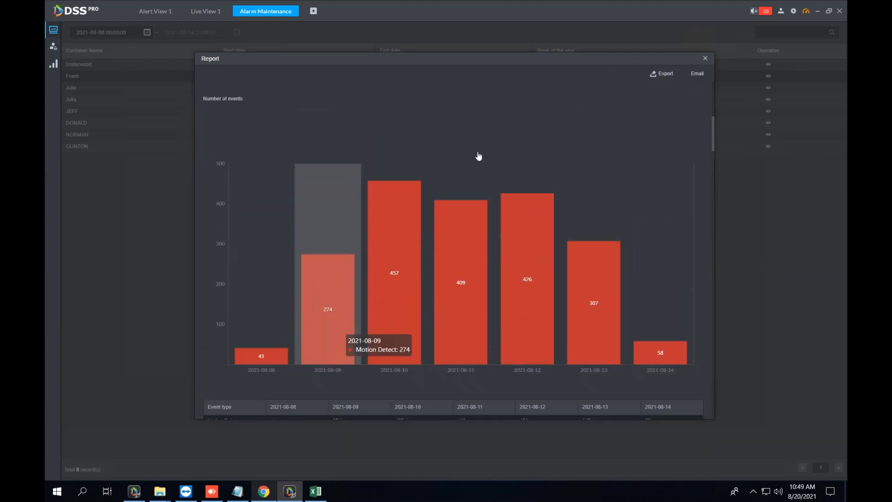
{"action": "left_click", "coordinate": [705, 58]}
Change the date to the week ending 2021-07-31 and open a week-31 record's report.
{"action": "left_click", "coordinate": [147, 32]}
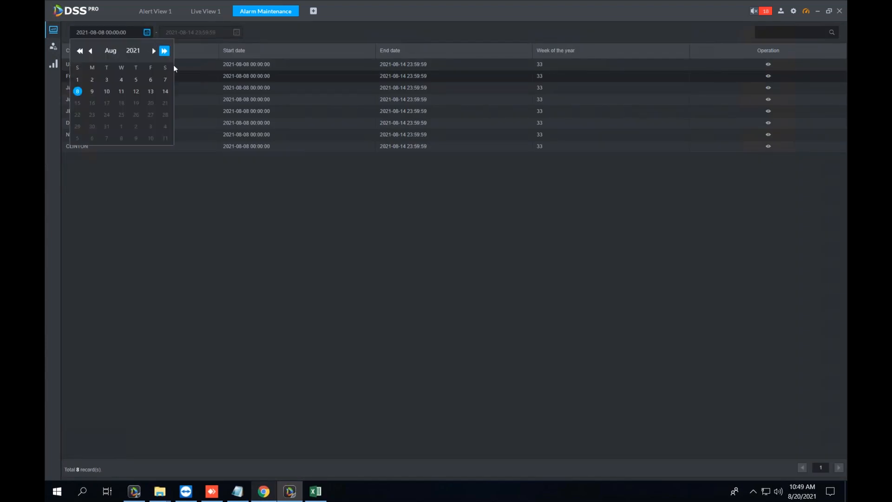
{"action": "left_click", "coordinate": [91, 50]}
{"action": "left_click", "coordinate": [165, 128]}
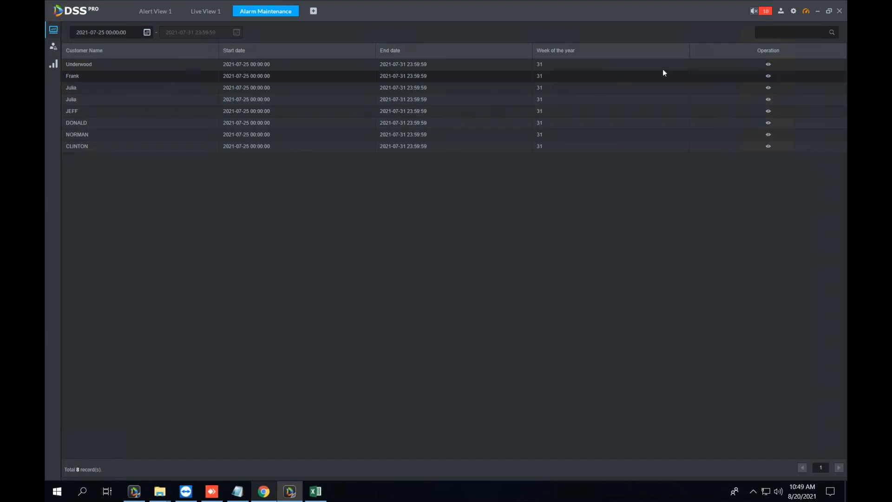
{"action": "left_click", "coordinate": [768, 64]}
{"action": "scroll", "coordinate": [439, 332], "scroll_direction": "down", "scroll_amount": 1}
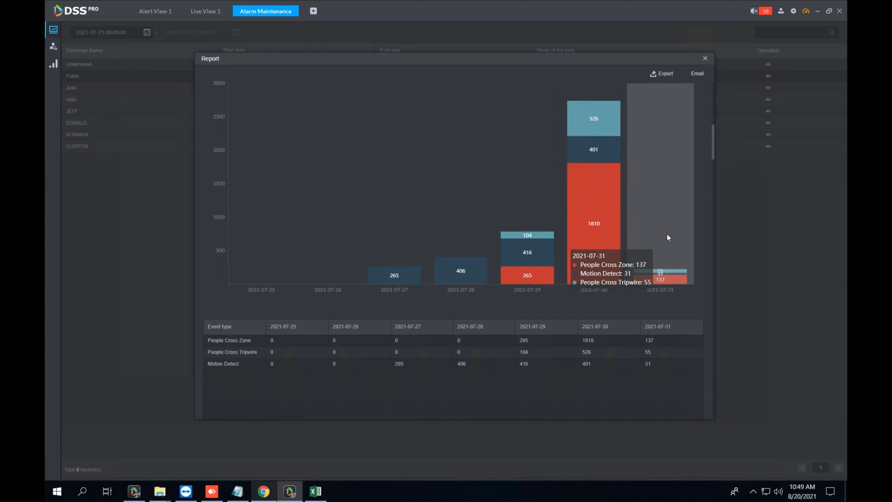
Scroll the week-31 report to its Event screenshot section.
{"action": "scroll", "coordinate": [657, 280], "scroll_direction": "down", "scroll_amount": 4}
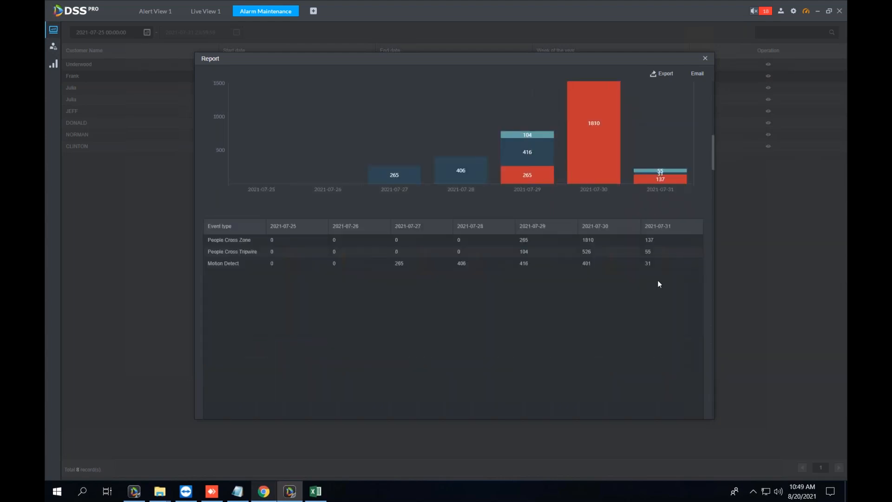
{"action": "scroll", "coordinate": [637, 269], "scroll_direction": "down", "scroll_amount": 3}
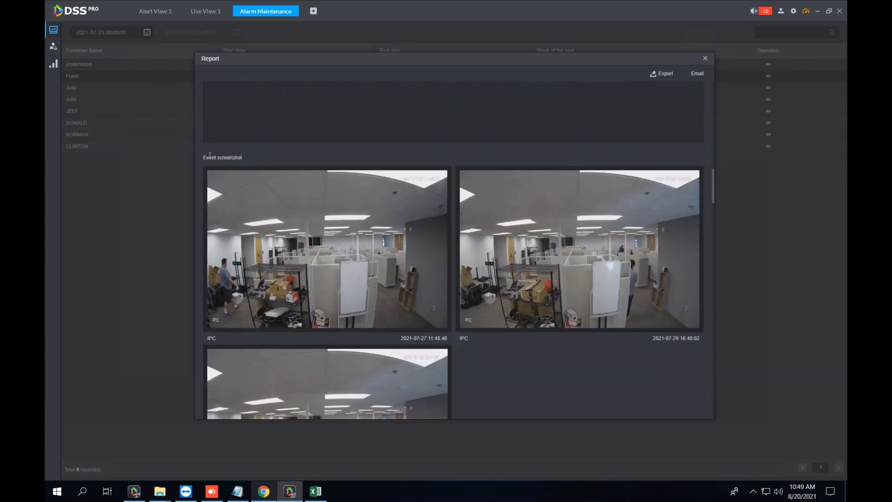
{"action": "scroll", "coordinate": [397, 264], "scroll_direction": "down", "scroll_amount": 3}
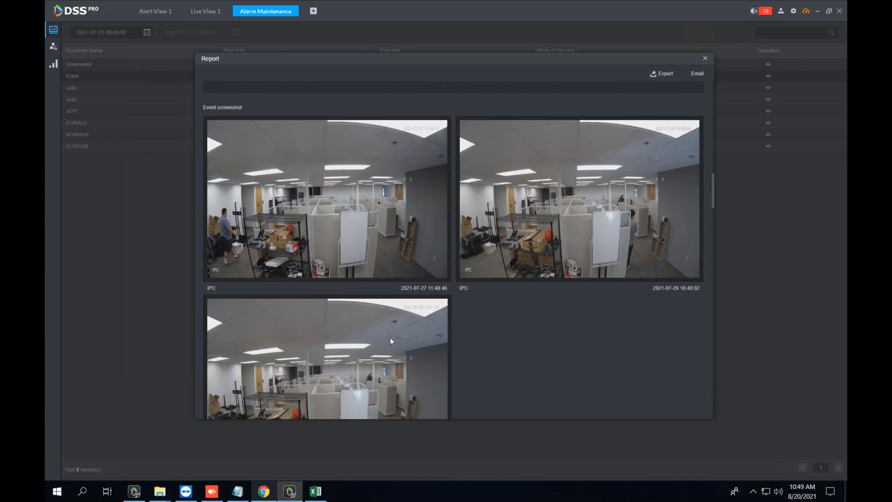
{"action": "scroll", "coordinate": [408, 307], "scroll_direction": "up", "scroll_amount": 3}
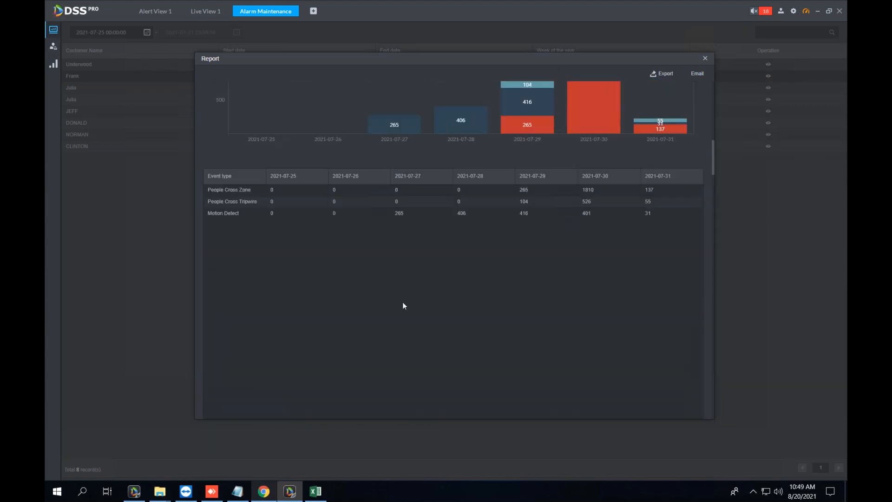
{"action": "scroll", "coordinate": [306, 326], "scroll_direction": "down", "scroll_amount": 4}
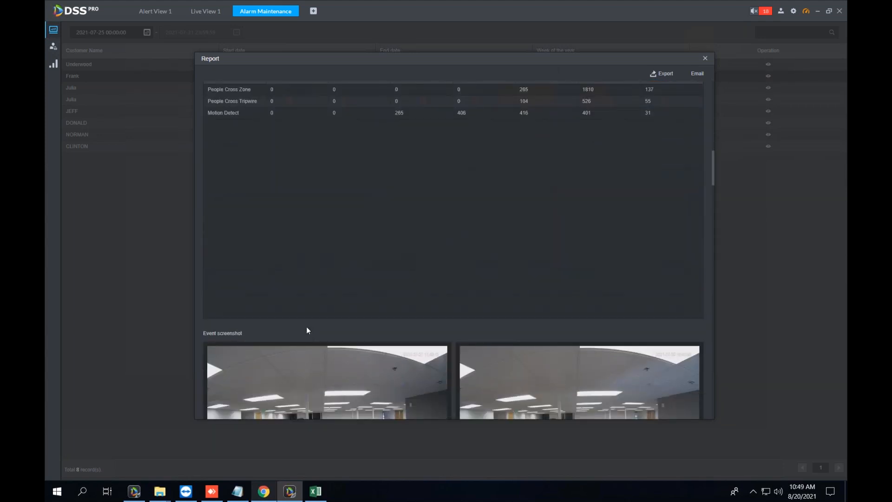
{"action": "scroll", "coordinate": [305, 327], "scroll_direction": "down", "scroll_amount": 4}
{"action": "scroll", "coordinate": [408, 328], "scroll_direction": "down", "scroll_amount": 1}
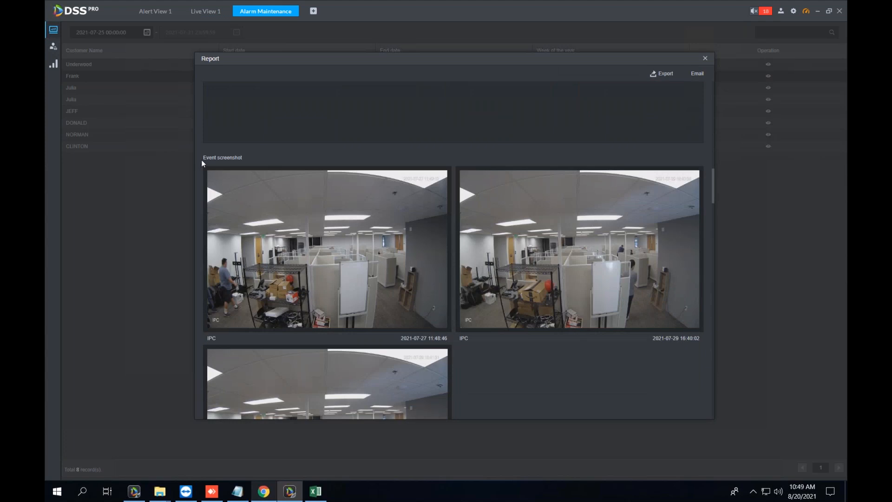
{"action": "left_click_drag", "start_coordinate": [203, 157], "coordinate": [247, 157]}
{"action": "left_click", "coordinate": [249, 157]}
Review the daily camera screenshots through 2021-07-31 and export the report as a PDF.
{"action": "scroll", "coordinate": [408, 347], "scroll_direction": "down", "scroll_amount": 4}
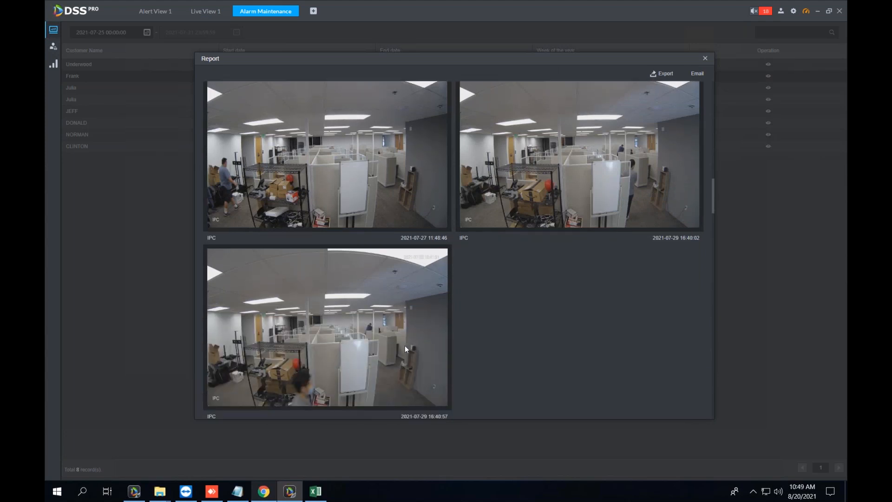
{"action": "scroll", "coordinate": [419, 361], "scroll_direction": "up", "scroll_amount": 14}
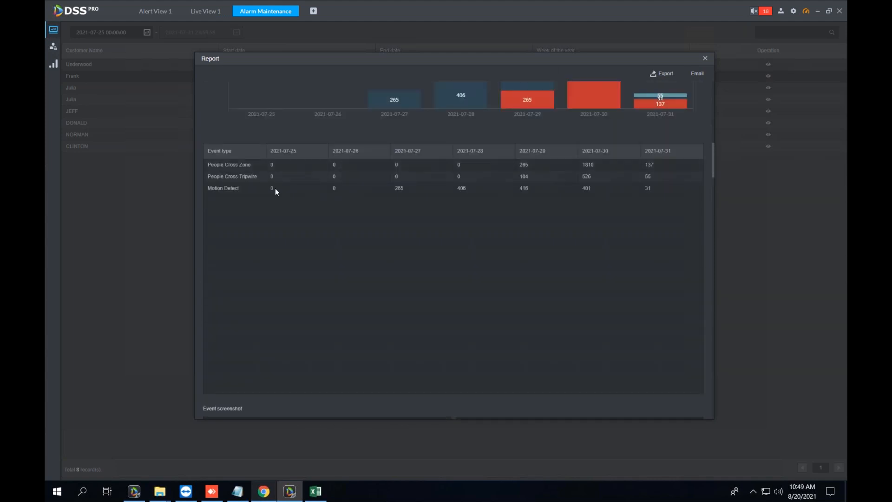
{"action": "scroll", "coordinate": [292, 225], "scroll_direction": "down", "scroll_amount": 11}
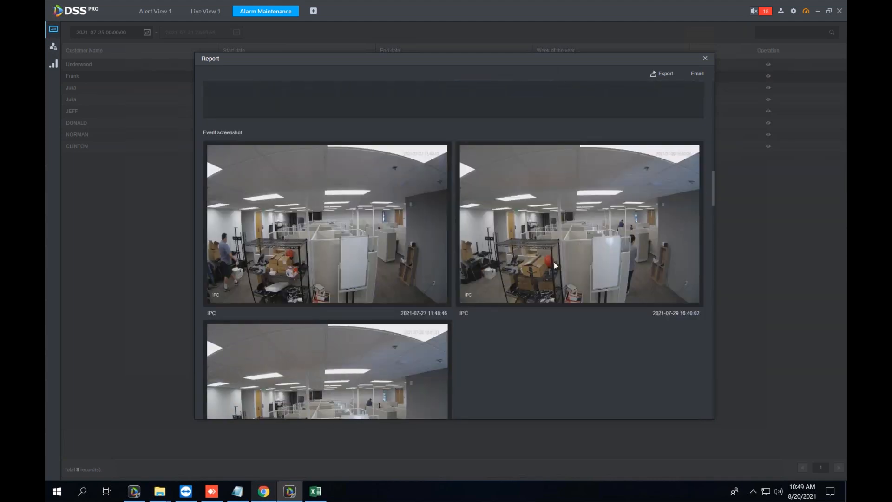
{"action": "scroll", "coordinate": [377, 347], "scroll_direction": "down", "scroll_amount": 3}
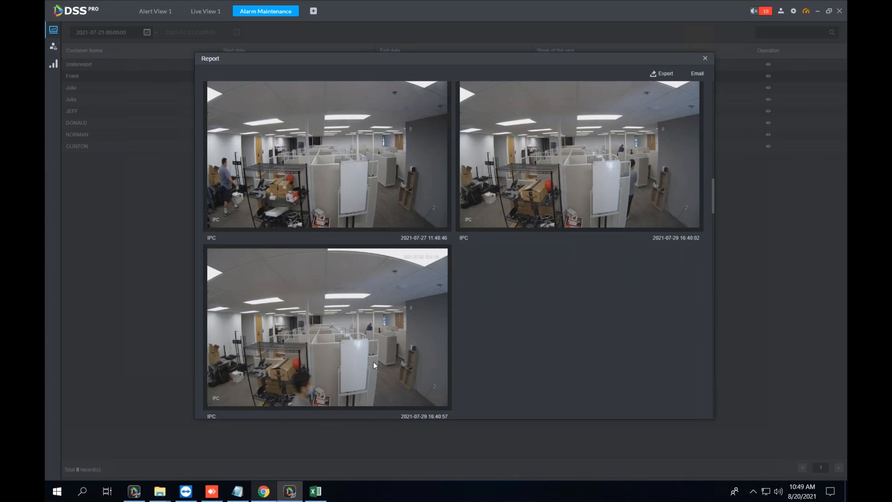
{"action": "scroll", "coordinate": [520, 321], "scroll_direction": "down", "scroll_amount": 3}
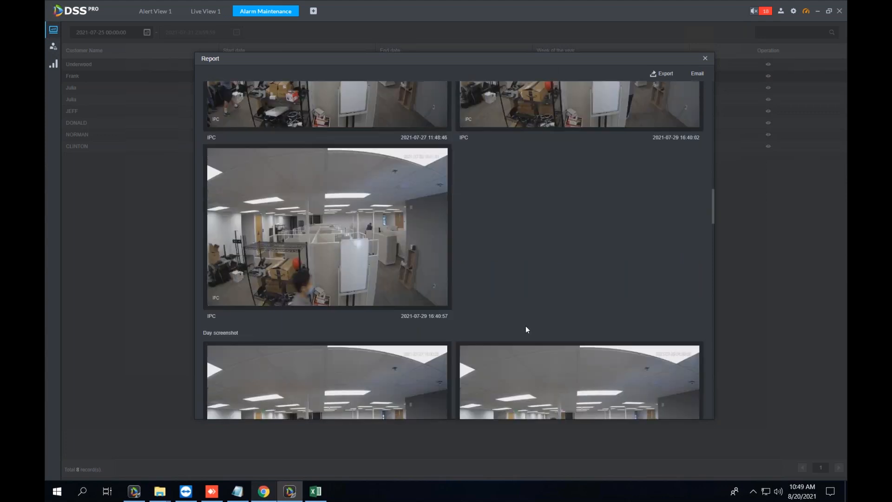
{"action": "scroll", "coordinate": [443, 283], "scroll_direction": "down", "scroll_amount": 5}
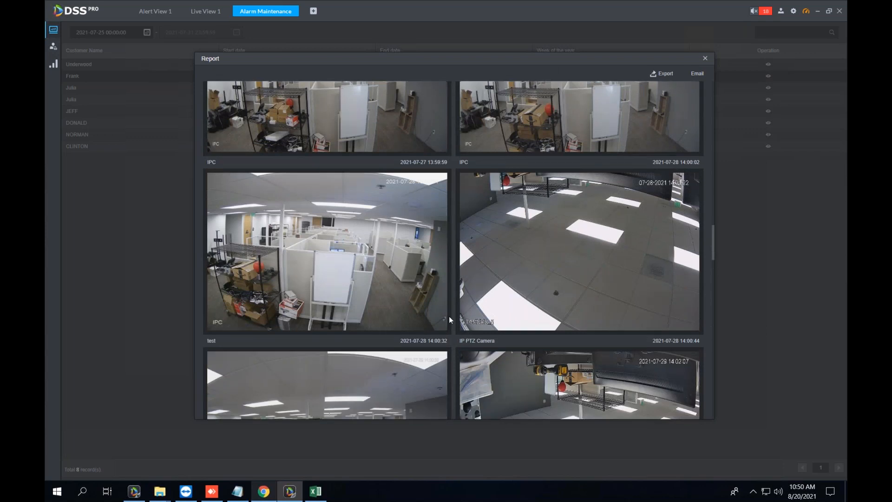
{"action": "scroll", "coordinate": [449, 316], "scroll_direction": "down", "scroll_amount": 2}
{"action": "scroll", "coordinate": [451, 324], "scroll_direction": "down", "scroll_amount": 1}
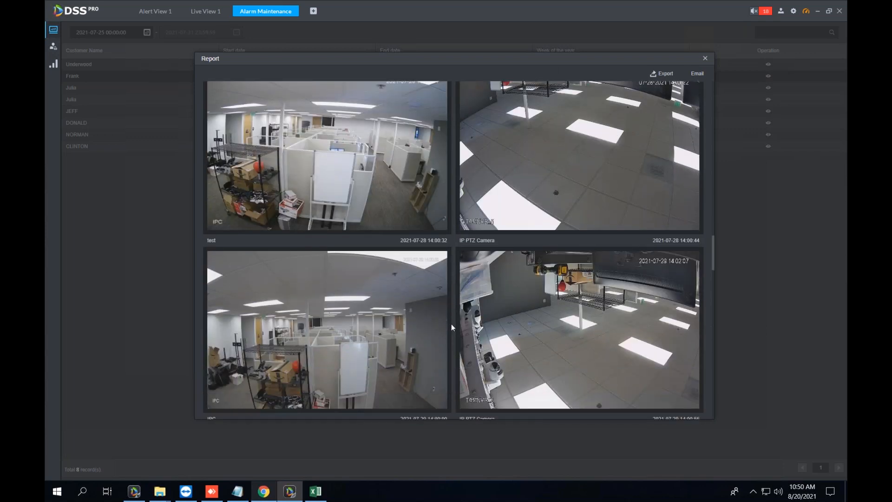
{"action": "scroll", "coordinate": [453, 324], "scroll_direction": "down", "scroll_amount": 4}
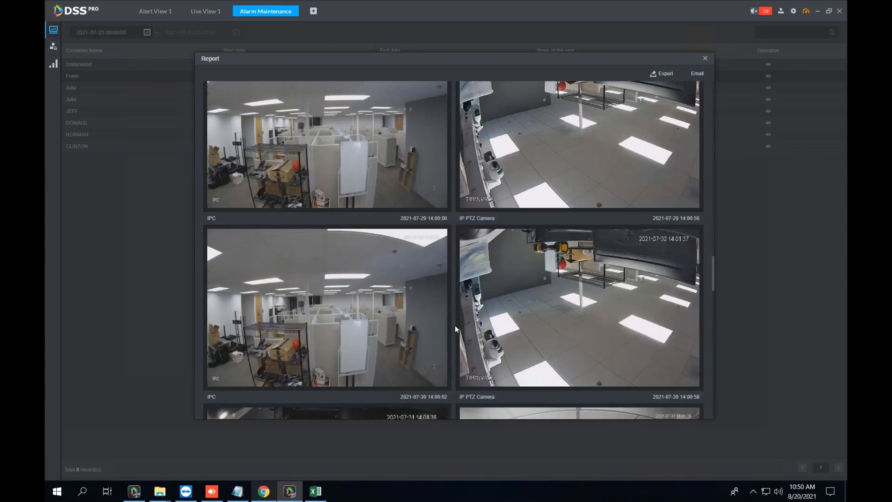
{"action": "scroll", "coordinate": [455, 329], "scroll_direction": "down", "scroll_amount": 2}
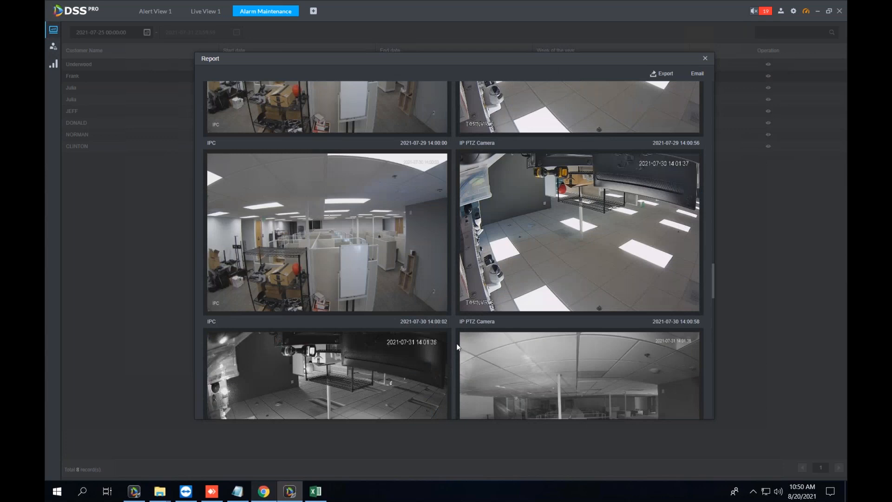
{"action": "scroll", "coordinate": [456, 347], "scroll_direction": "up", "scroll_amount": 1}
{"action": "left_click", "coordinate": [656, 76]}
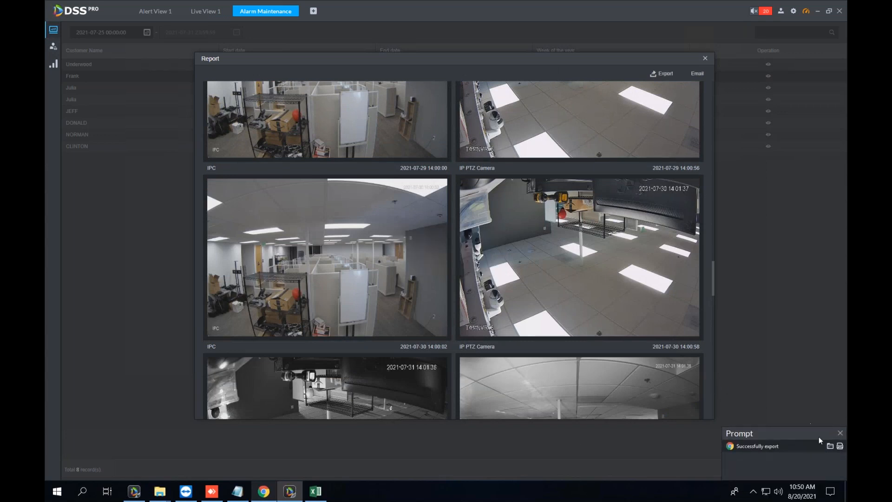
Open Alarm Maintenance_20210820105017.pdf in Chrome and scroll through its chart and camera snapshots.
{"action": "left_click", "coordinate": [840, 447]}
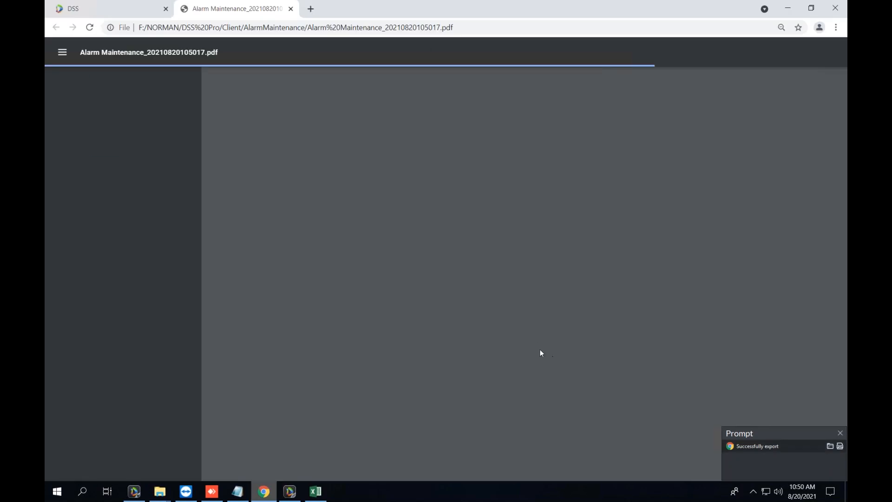
{"action": "scroll", "coordinate": [400, 278], "scroll_direction": "down", "scroll_amount": 6}
{"action": "scroll", "coordinate": [404, 283], "scroll_direction": "down", "scroll_amount": 4}
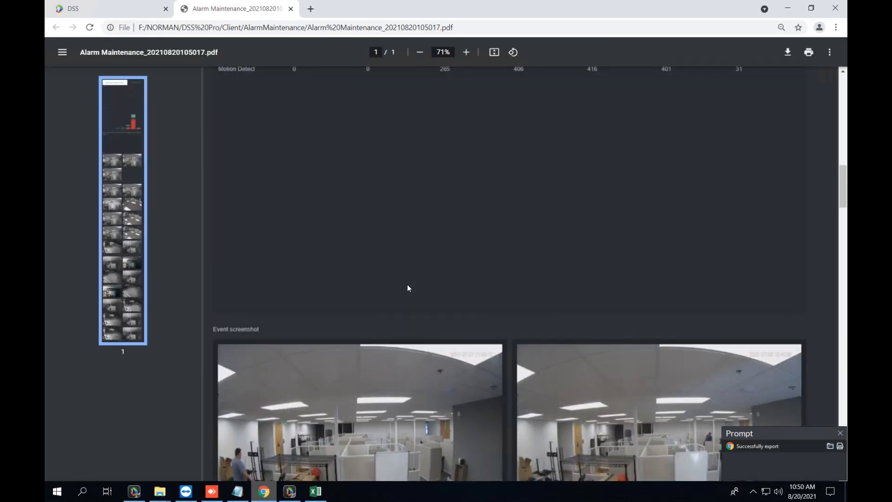
{"action": "scroll", "coordinate": [407, 285], "scroll_direction": "down", "scroll_amount": 6}
{"action": "scroll", "coordinate": [409, 290], "scroll_direction": "down", "scroll_amount": 7}
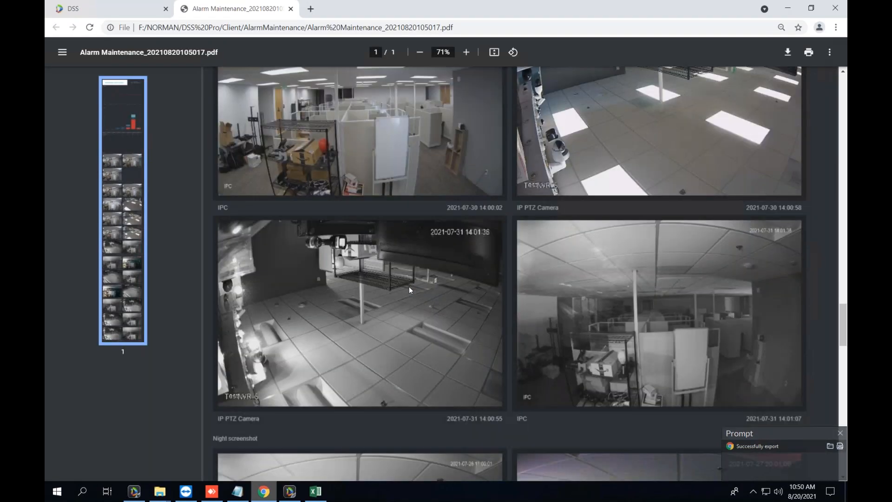
{"action": "scroll", "coordinate": [409, 286], "scroll_direction": "down", "scroll_amount": 15}
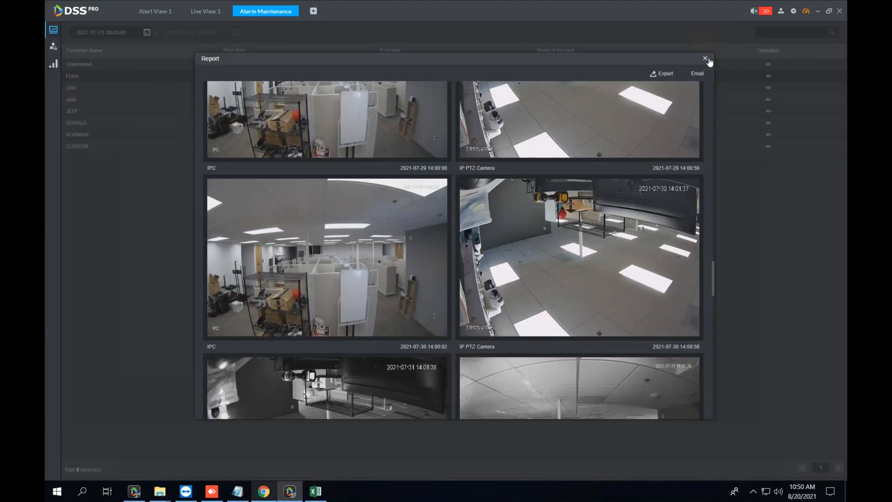
Close the week-31 report, select the bottom Live View 1 panes, then bring the browser's web manager forward.
{"action": "left_click", "coordinate": [706, 59]}
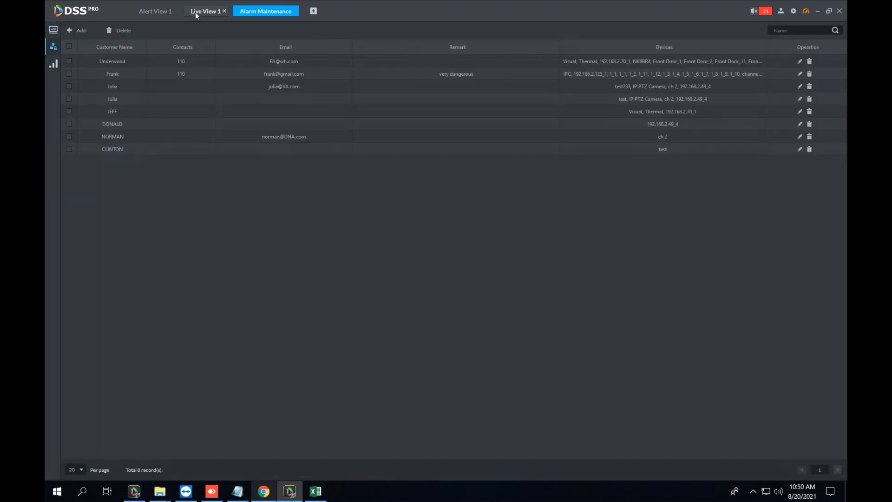
{"action": "left_click", "coordinate": [195, 12]}
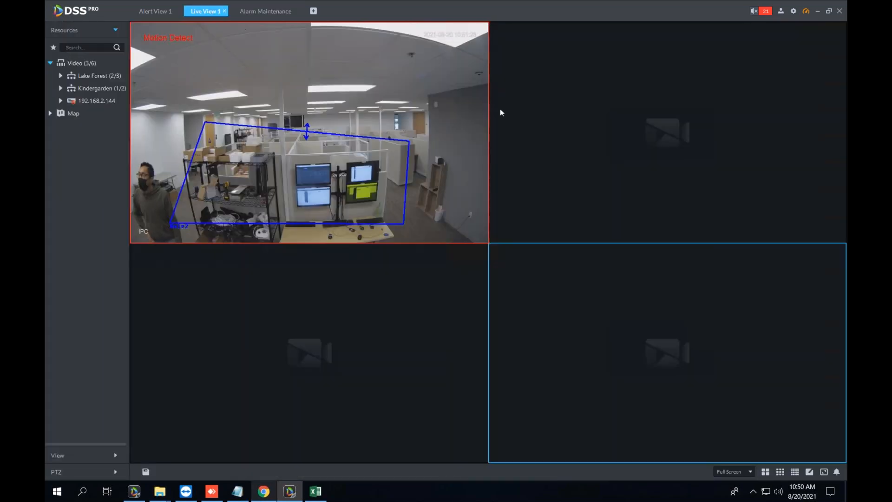
{"action": "left_click", "coordinate": [457, 331]}
{"action": "left_click", "coordinate": [568, 322]}
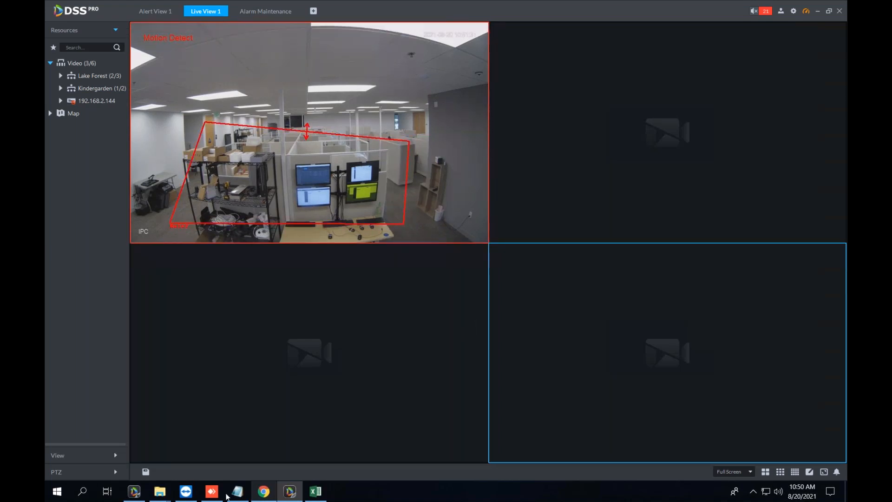
{"action": "left_click", "coordinate": [264, 492]}
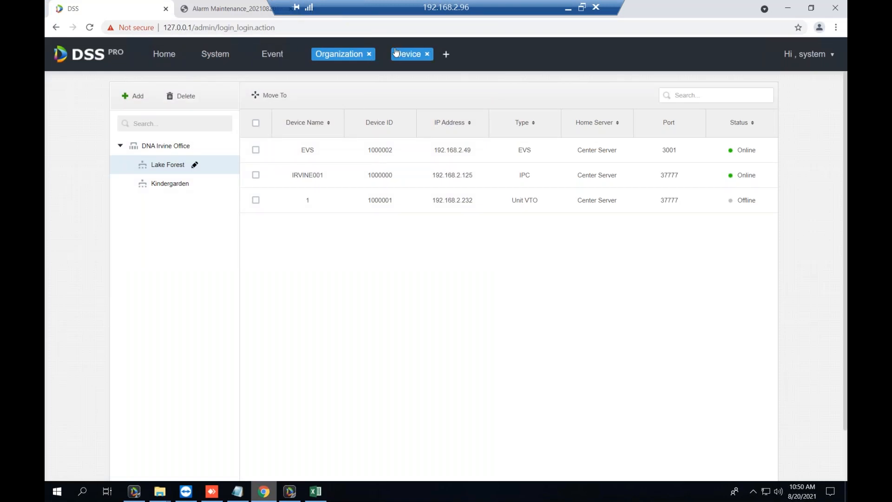
Open the web manager's System page, then show Alert View 1 in the DSS Pro client.
{"action": "left_click", "coordinate": [215, 54]}
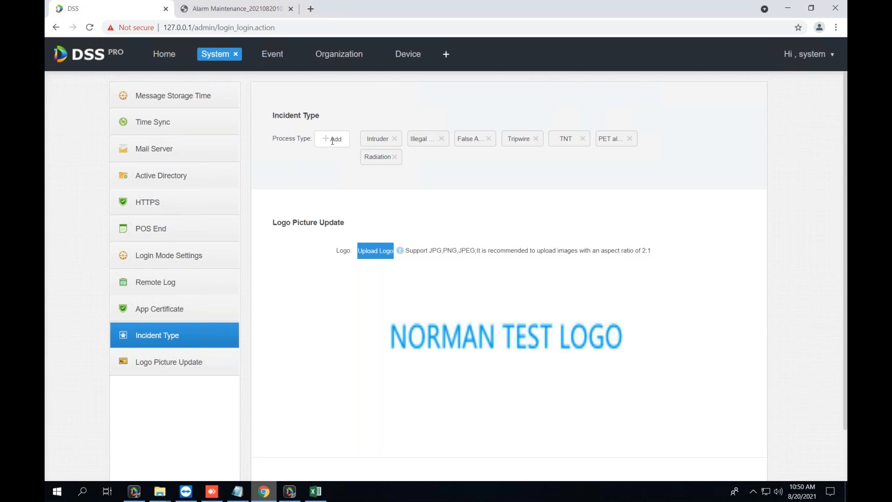
{"action": "left_click", "coordinate": [290, 492]}
{"action": "left_click", "coordinate": [161, 12]}
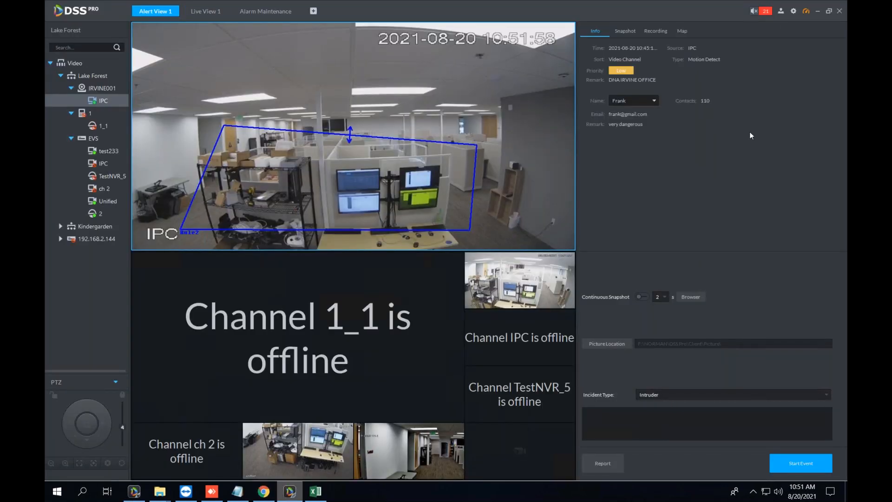
Minimize the client to view the web manager's Event plans list, then restore the client.
{"action": "left_click", "coordinate": [820, 12]}
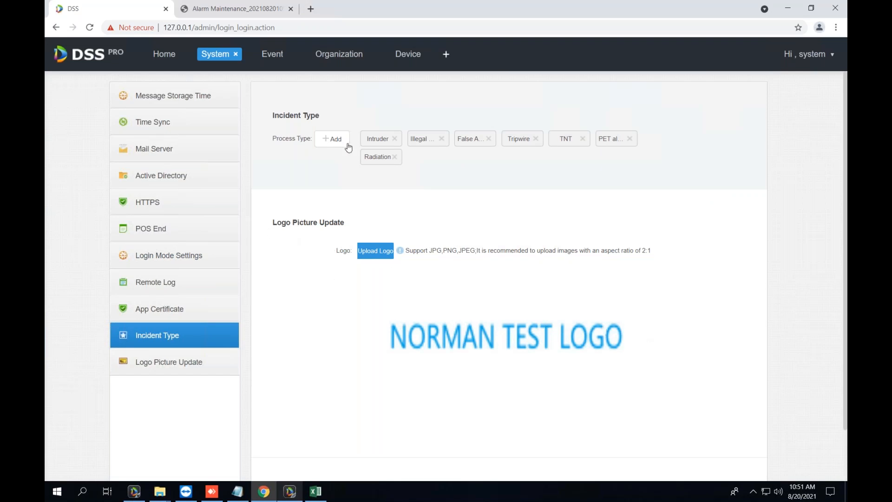
{"action": "left_click", "coordinate": [278, 55]}
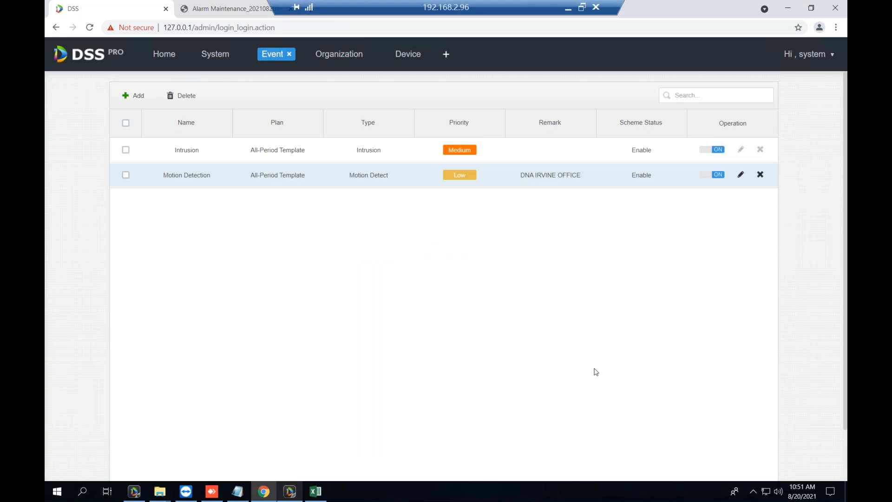
{"action": "left_click", "coordinate": [295, 493]}
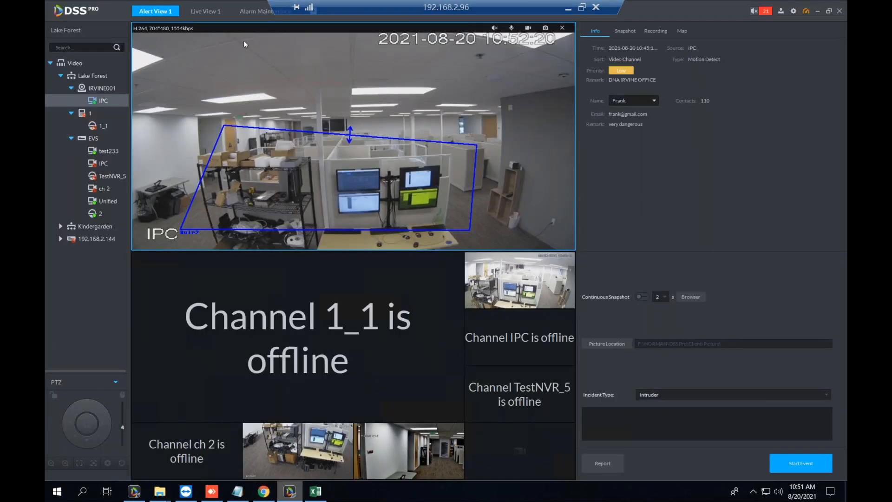
Enlarge the top-left Live View 1 pane to fill the grid, then return to Alert View 1.
{"action": "left_click", "coordinate": [205, 12]}
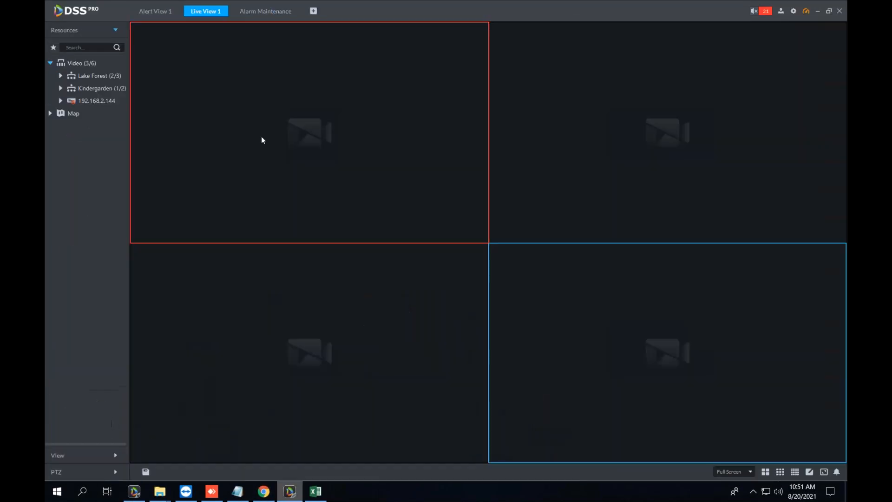
{"action": "right_click", "coordinate": [329, 132]}
{"action": "left_click", "coordinate": [348, 137]}
{"action": "left_click", "coordinate": [631, 355]}
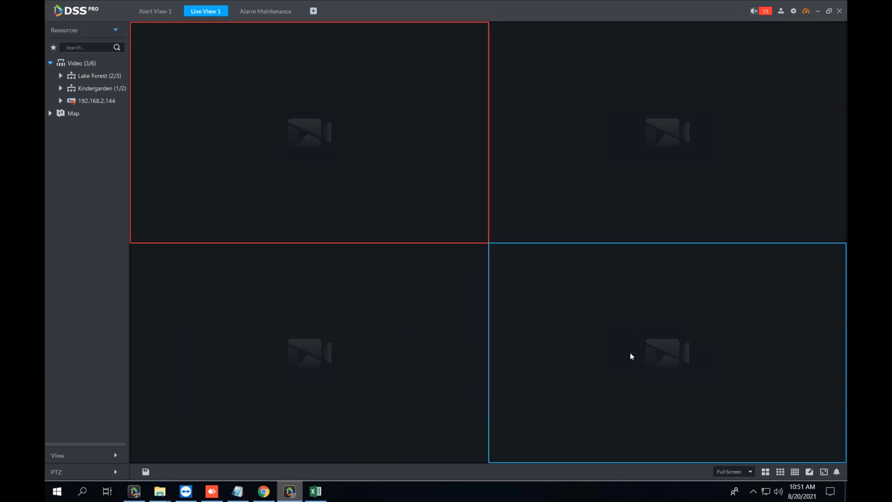
{"action": "left_click", "coordinate": [769, 126]}
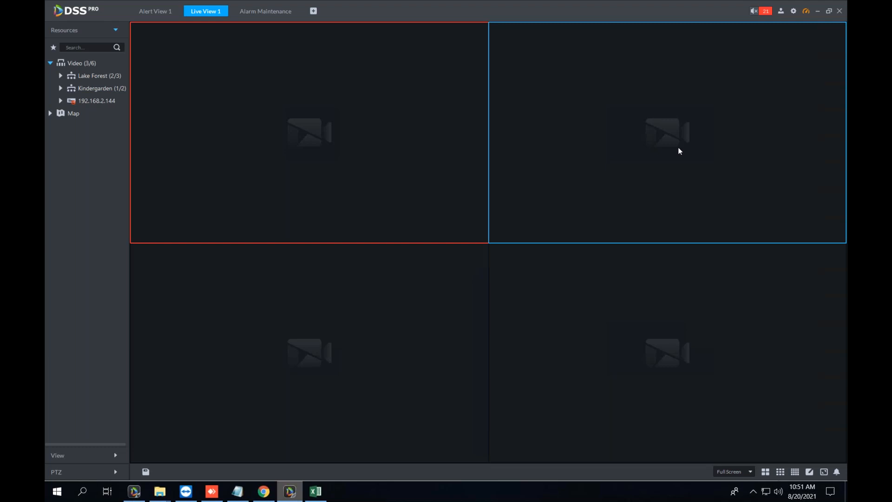
{"action": "left_click", "coordinate": [584, 293]}
{"action": "left_click", "coordinate": [402, 312]}
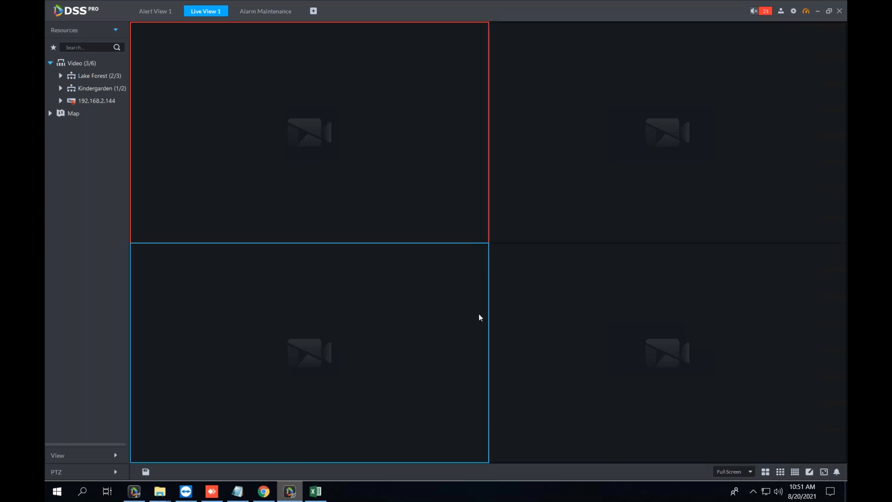
{"action": "left_click", "coordinate": [617, 323]}
{"action": "double_click", "coordinate": [313, 74]}
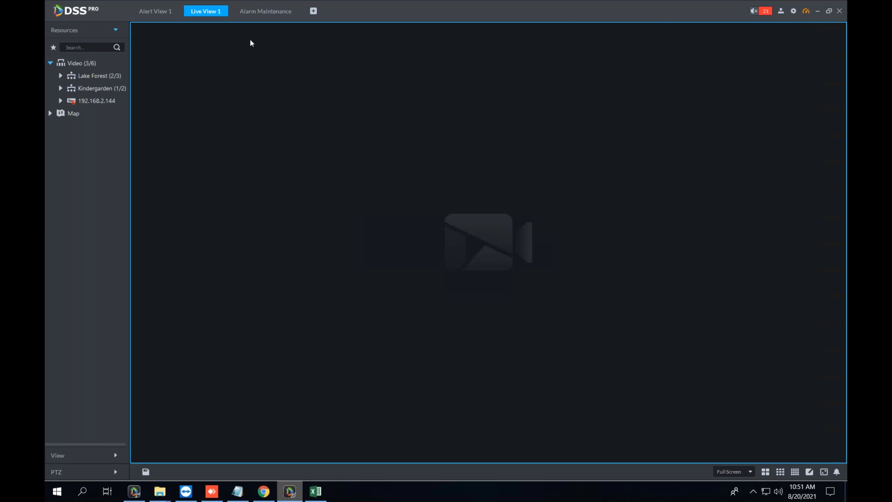
{"action": "left_click", "coordinate": [150, 14]}
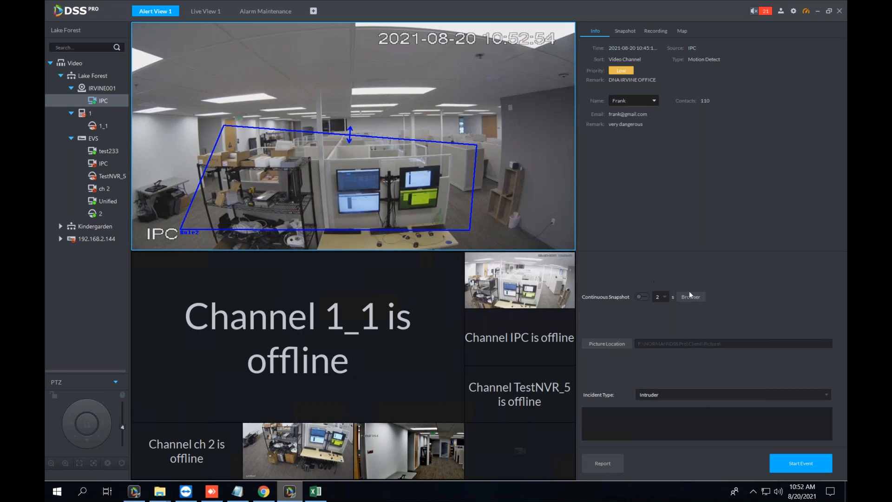
{"action": "left_click", "coordinate": [278, 11]}
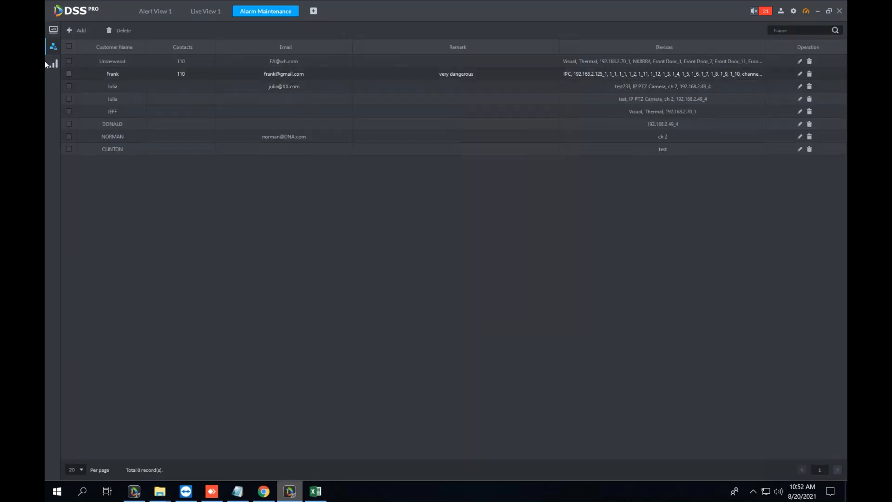
{"action": "left_click", "coordinate": [84, 68]}
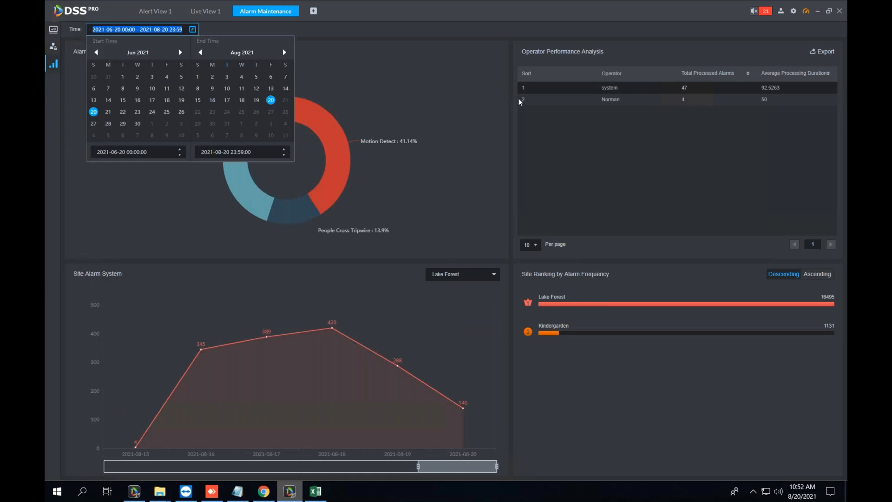
{"action": "left_click", "coordinate": [52, 37]}
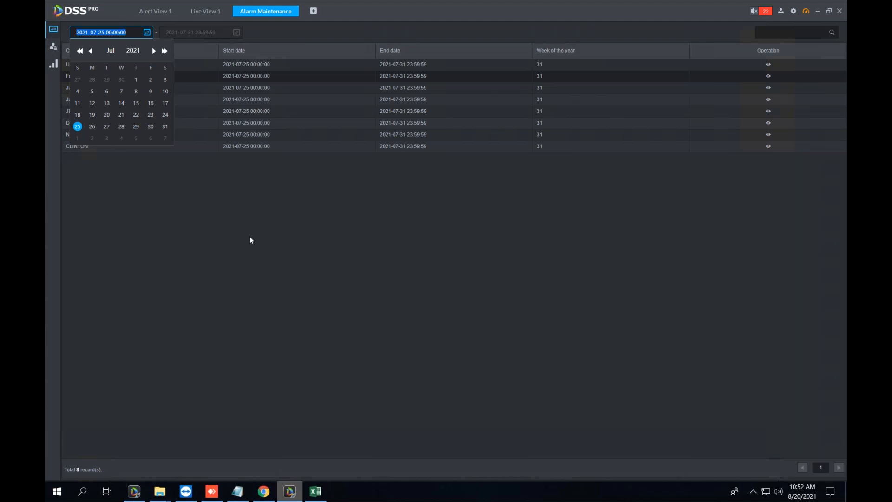
{"action": "left_click", "coordinate": [157, 11]}
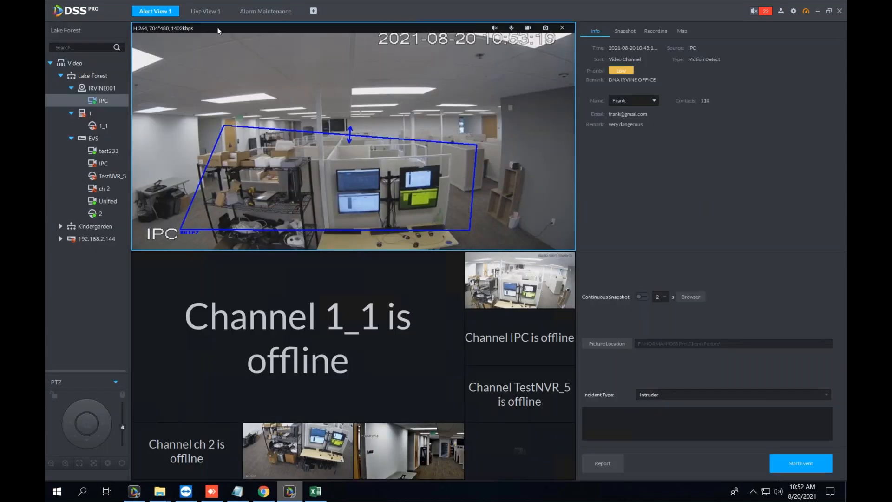
Show the week-31 Alarm Maintenance report list, dismiss the date picker, and bring Chrome's web manager forward.
{"action": "left_click", "coordinate": [206, 11]}
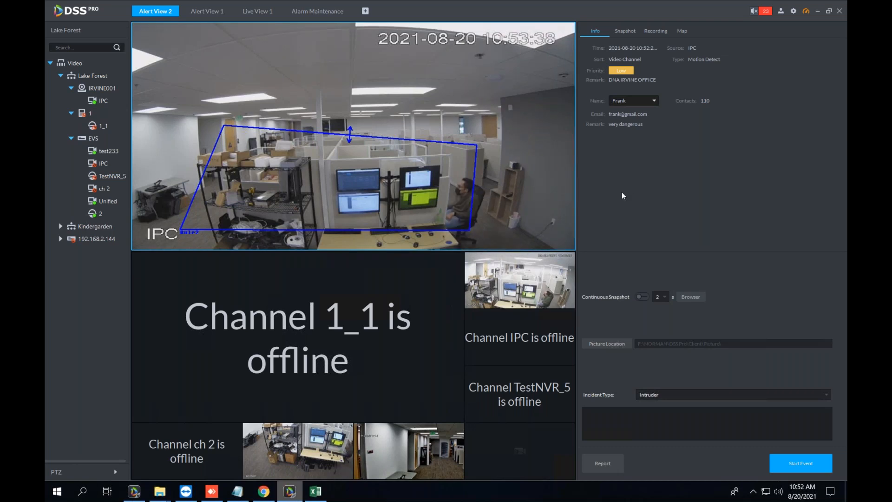
{"action": "left_click", "coordinate": [313, 14]}
{"action": "left_click", "coordinate": [269, 198]}
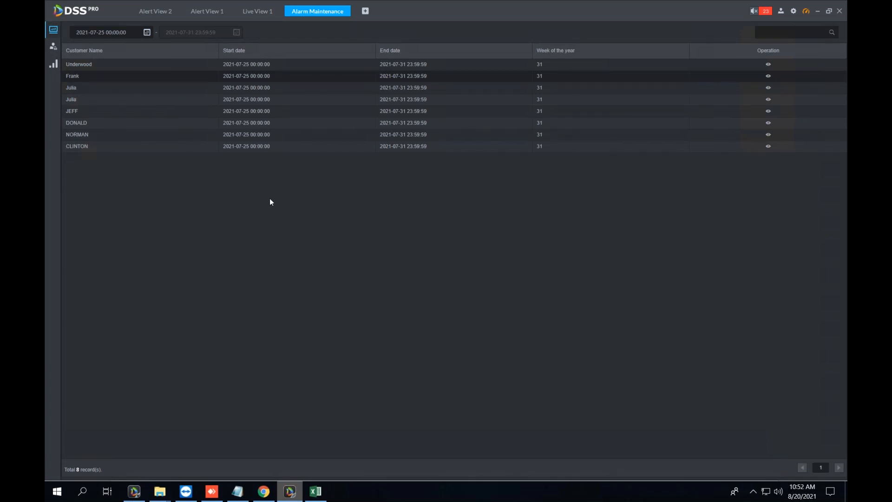
{"action": "left_click", "coordinate": [263, 491]}
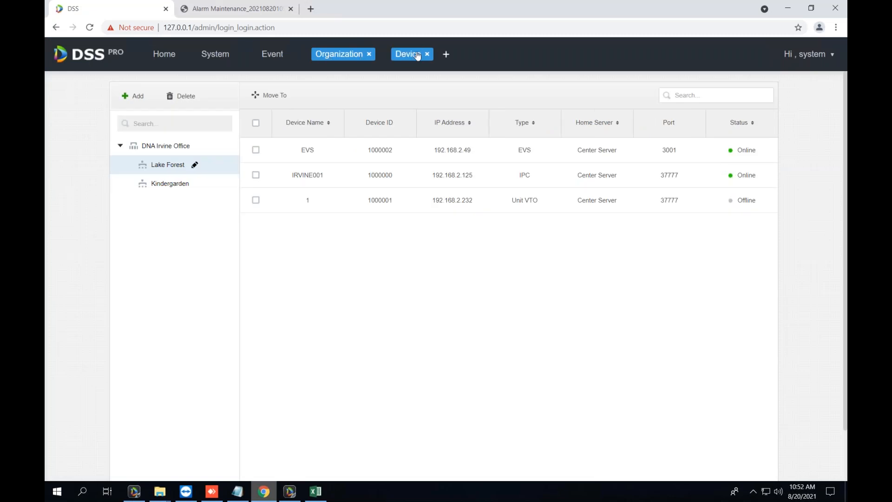
Cycle through the web manager's Device, Organization, Event, System and Home pages, then minimize Chrome.
{"action": "left_click", "coordinate": [415, 55]}
{"action": "left_click", "coordinate": [339, 55]}
{"action": "left_click", "coordinate": [268, 56]}
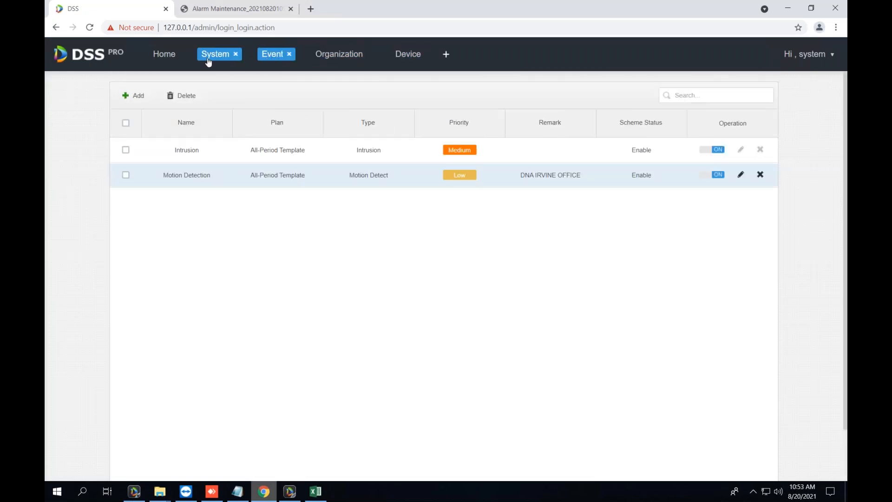
{"action": "left_click", "coordinate": [204, 57]}
{"action": "left_click", "coordinate": [164, 56]}
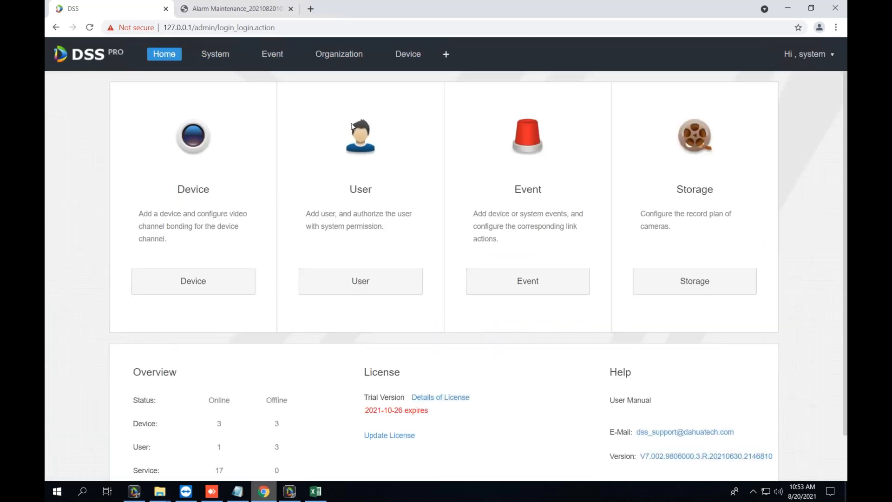
{"action": "left_click", "coordinate": [788, 8]}
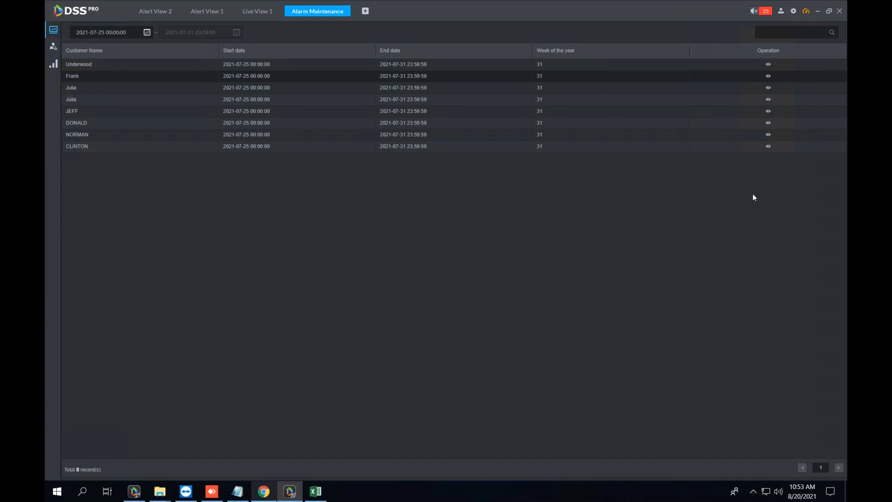
Restore the client window, refresh the desktop, and maximize DSS Pro again.
{"action": "double_click", "coordinate": [663, 10]}
{"action": "right_click", "coordinate": [668, 16]}
{"action": "left_click", "coordinate": [684, 49]}
{"action": "double_click", "coordinate": [579, 65]}
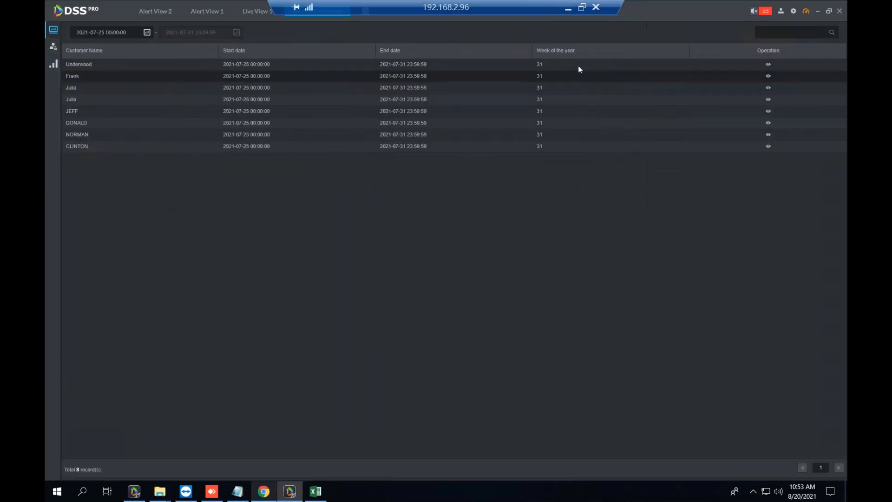
Review Alarm Maintenance, Alert View 2 and Alert View 1, then settle on Live View 1 in a smaller window.
{"action": "left_click", "coordinate": [259, 11]}
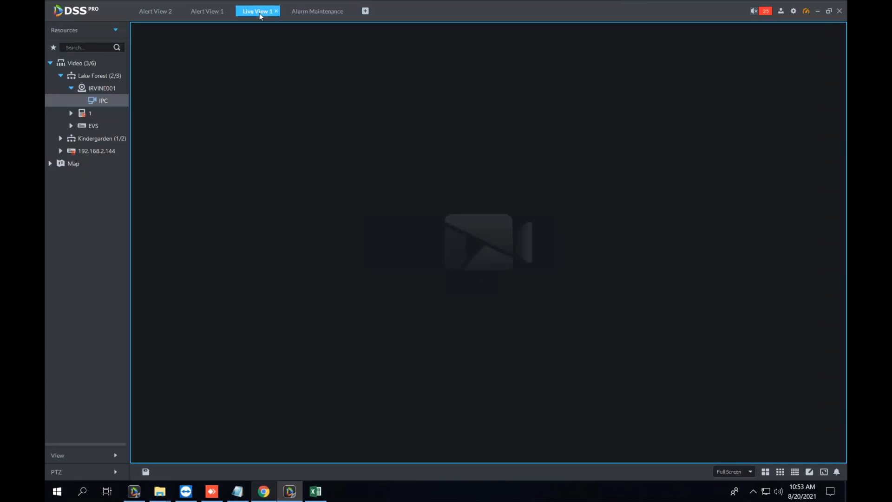
{"action": "left_click", "coordinate": [299, 13]}
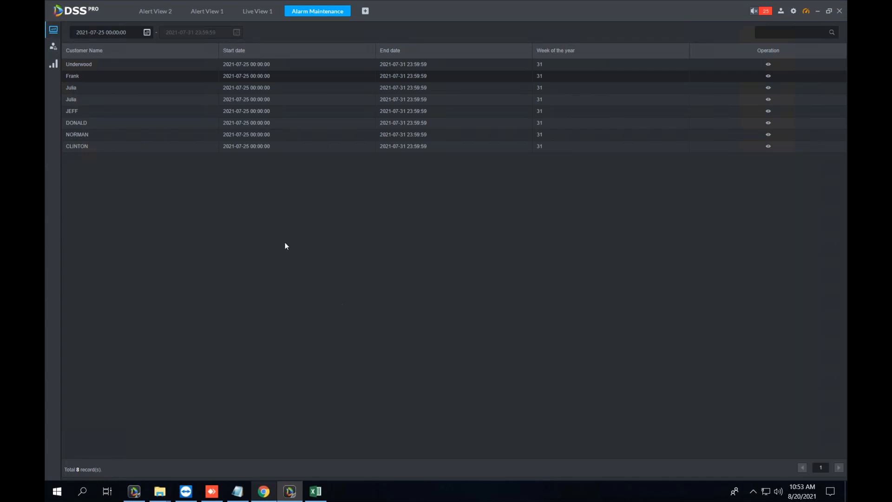
{"action": "left_click", "coordinate": [158, 12]}
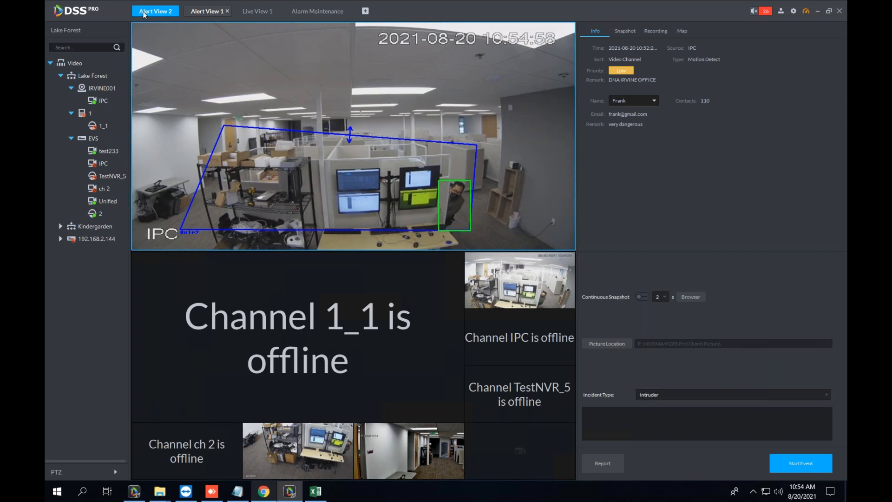
{"action": "left_click", "coordinate": [217, 11]}
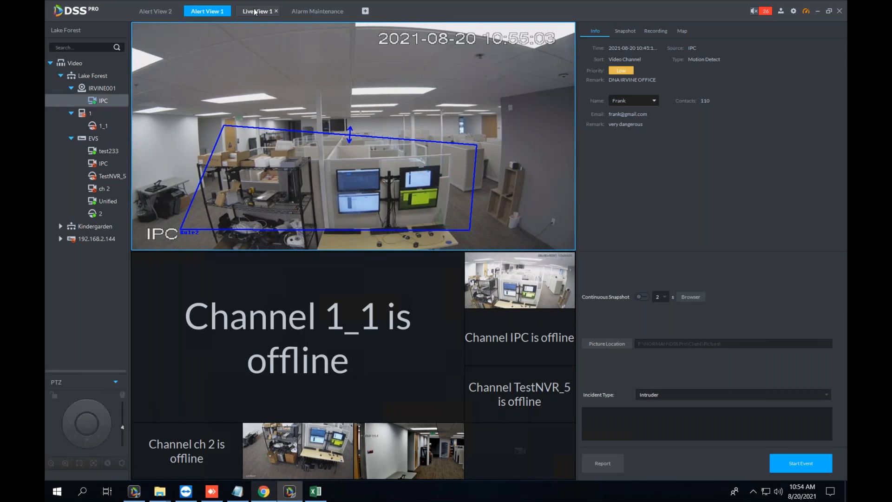
{"action": "left_click", "coordinate": [256, 11]}
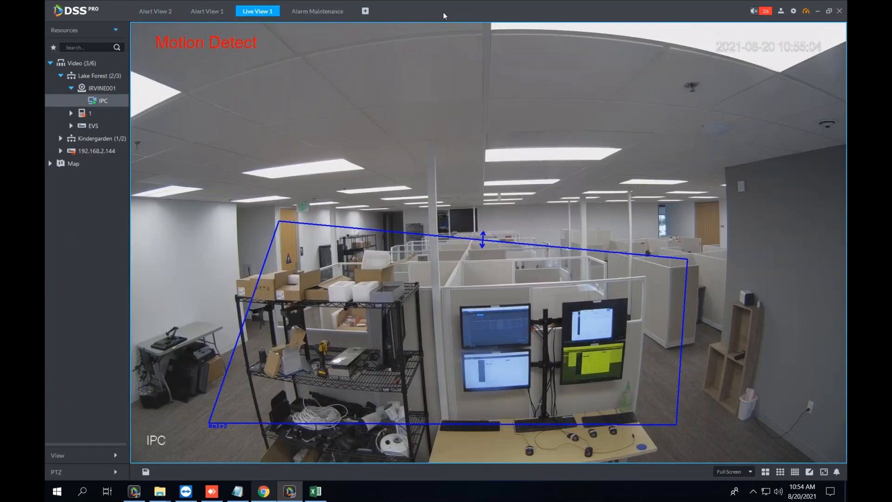
{"action": "double_click", "coordinate": [443, 12]}
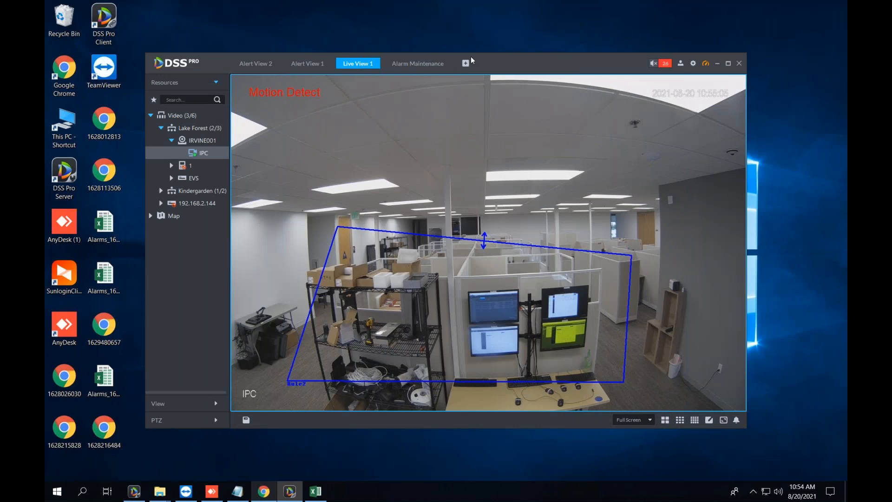
Shift the DSS Pro window left and close the Live View 1 and Alert View 1 tabs.
{"action": "left_click_drag", "start_coordinate": [471, 57], "coordinate": [434, 55]}
{"action": "left_click", "coordinate": [364, 63]}
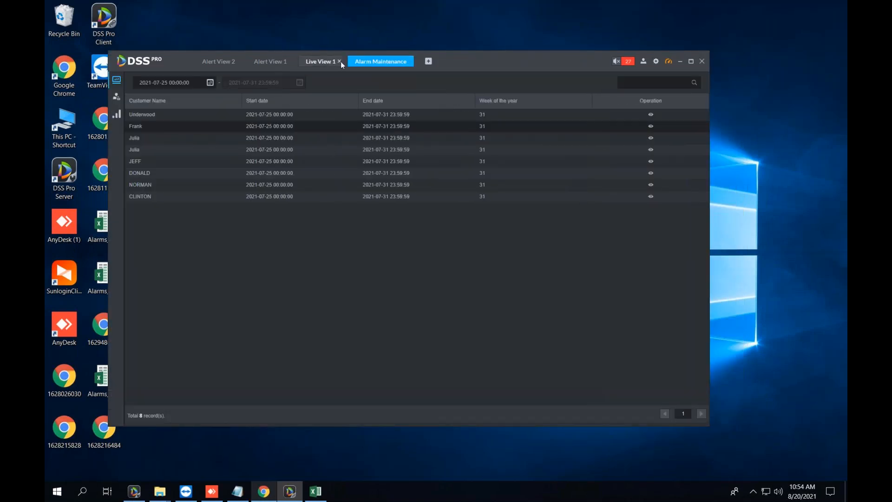
{"action": "left_click", "coordinate": [339, 62]}
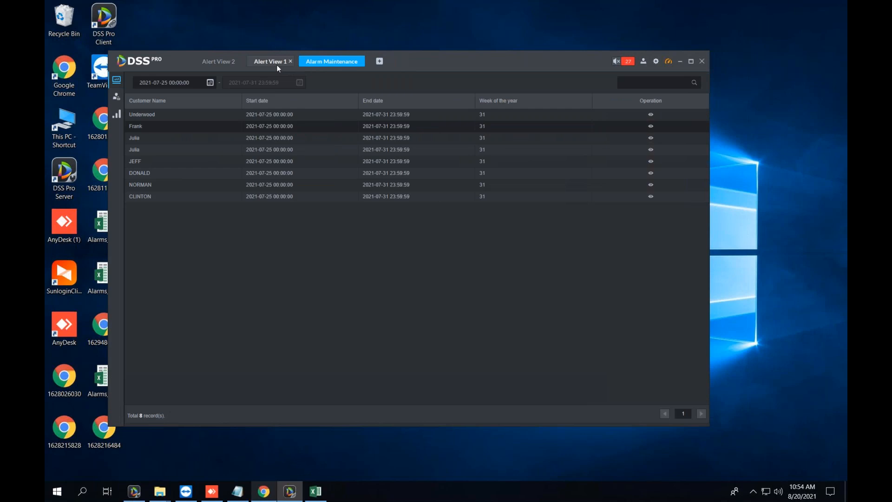
{"action": "left_click", "coordinate": [255, 65]}
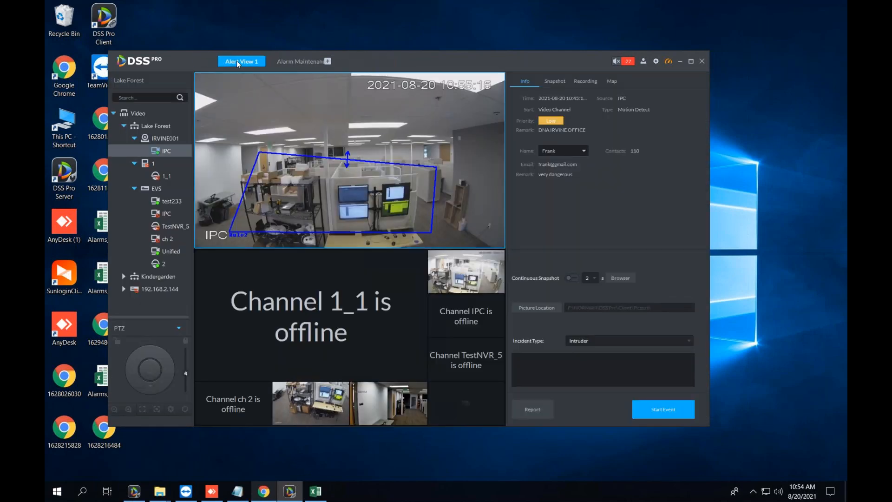
{"action": "left_click", "coordinate": [239, 62]}
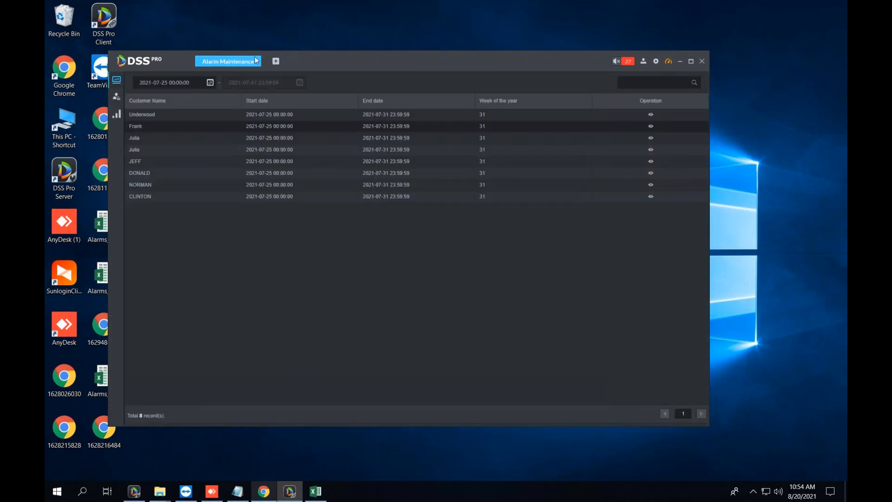
Open a fresh Live View with the IPC camera expanded to fill the whole view.
{"action": "left_click", "coordinate": [257, 62]}
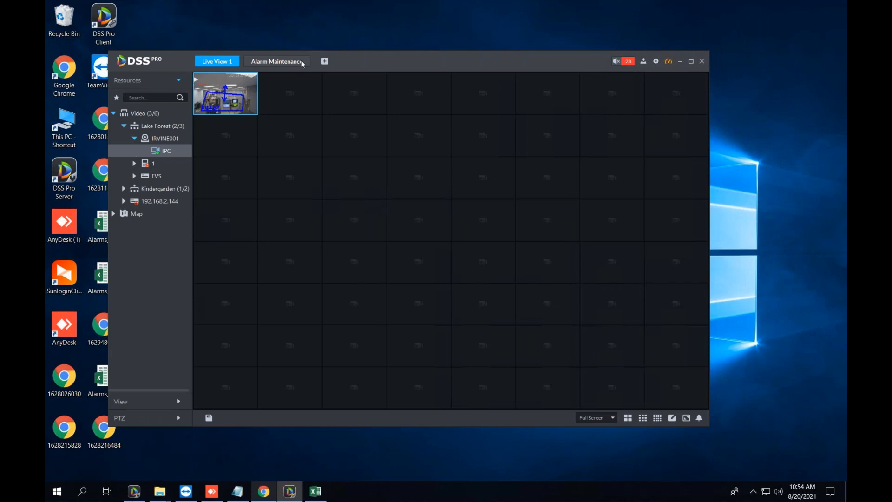
{"action": "left_click", "coordinate": [293, 124]}
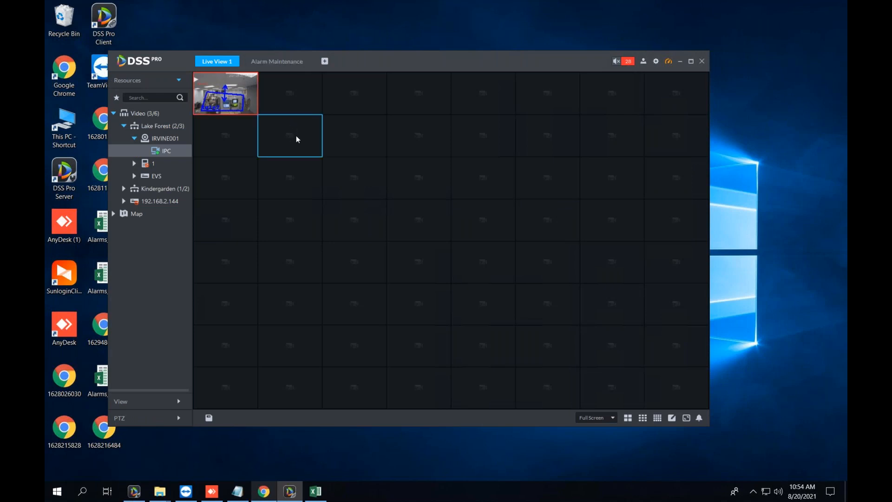
{"action": "left_click", "coordinate": [259, 62]}
{"action": "left_click", "coordinate": [236, 61]}
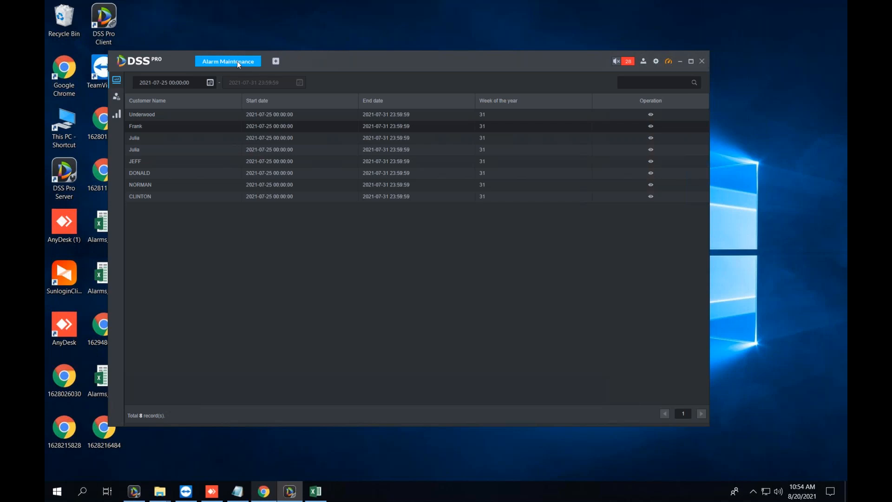
{"action": "left_click", "coordinate": [278, 61]}
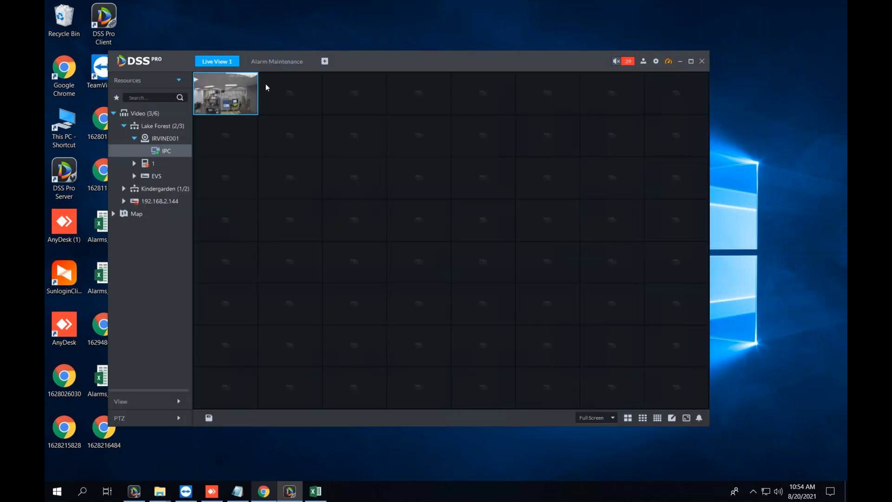
{"action": "double_click", "coordinate": [218, 102]}
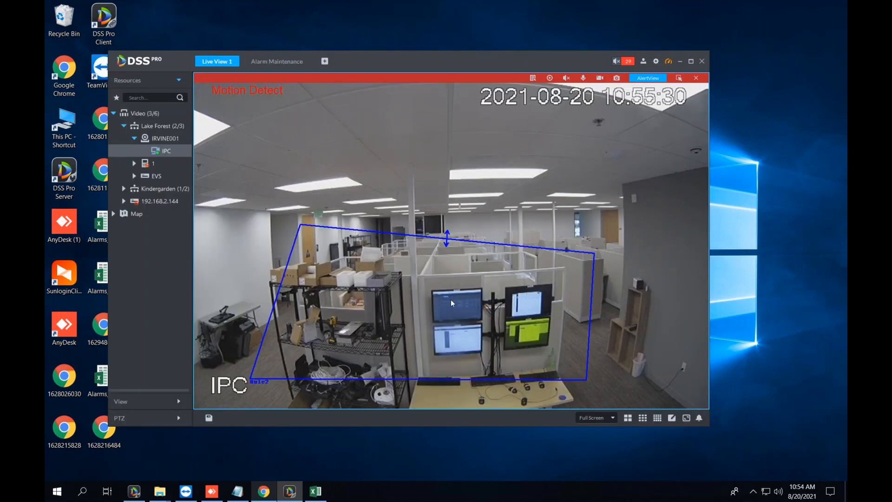
Close the Alarm Maintenance tab and restore the remote desktop to a window.
{"action": "left_click", "coordinate": [306, 61]}
{"action": "mouse_move", "coordinate": [587, 11]}
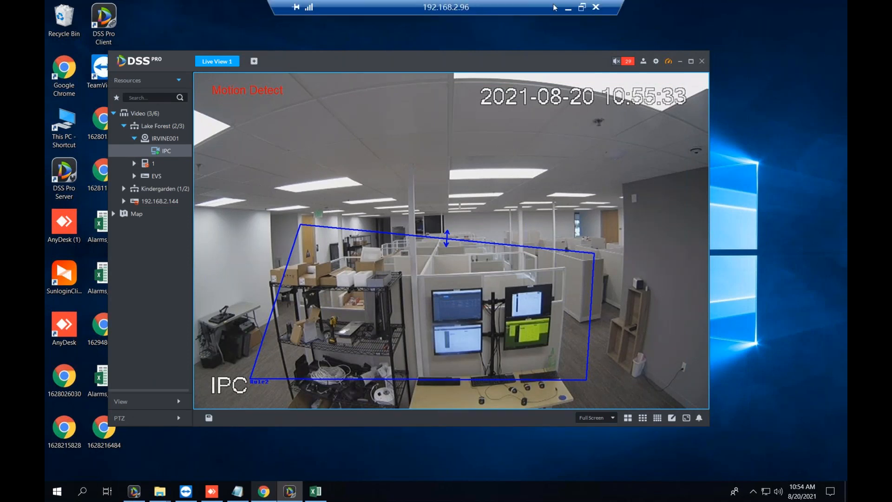
{"action": "left_click", "coordinate": [584, 8]}
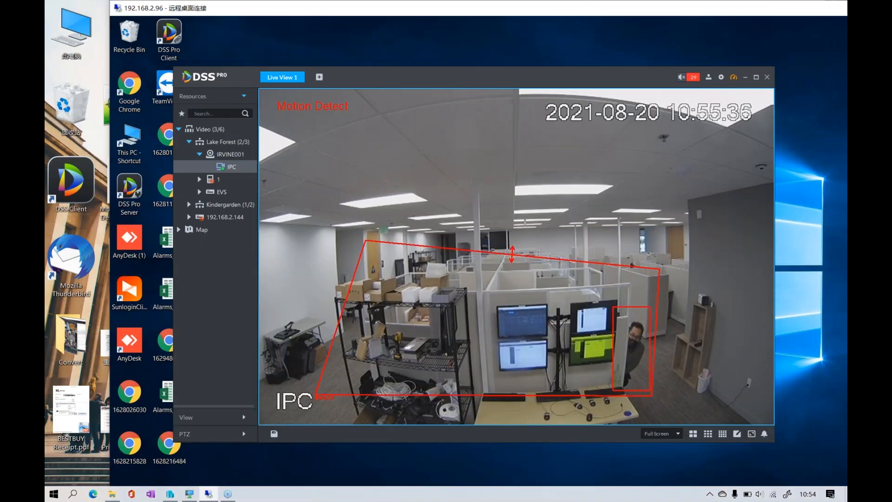